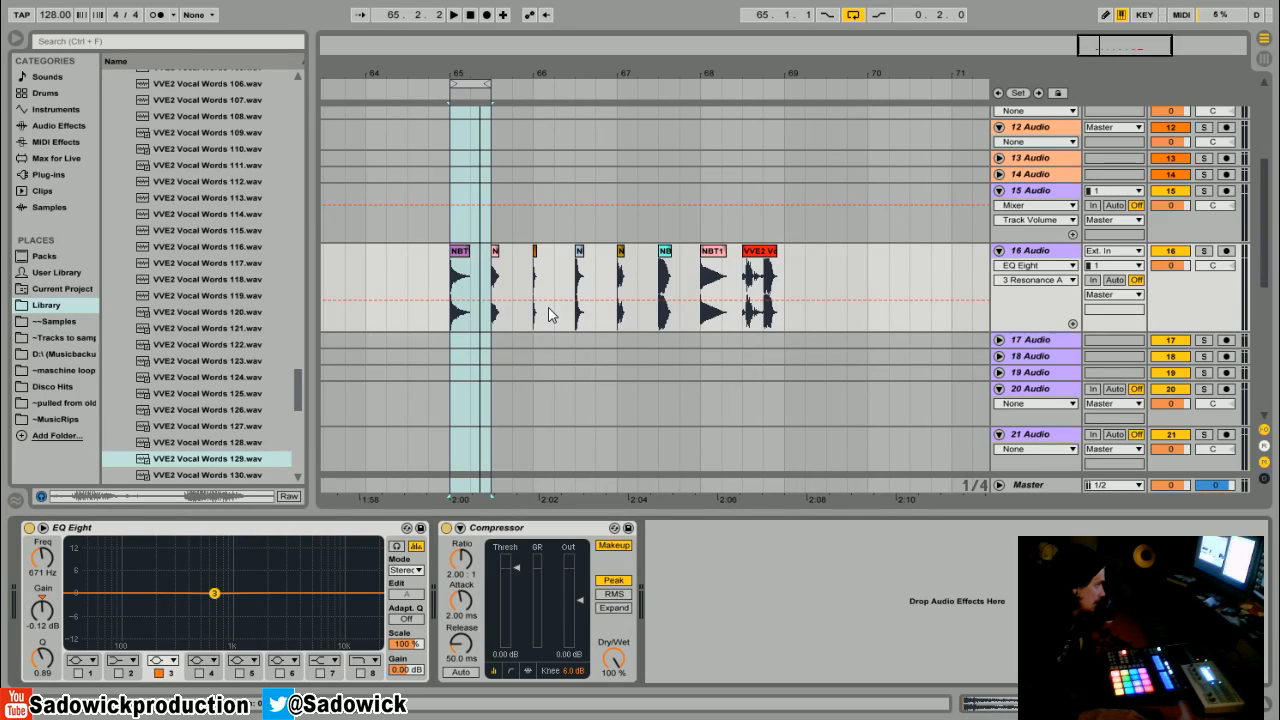
- Zoom in on track 16 and audition the first clap clip in a loop
{"action": "left_click_drag", "start_coordinate": [467, 65], "coordinate": [467, 146]}
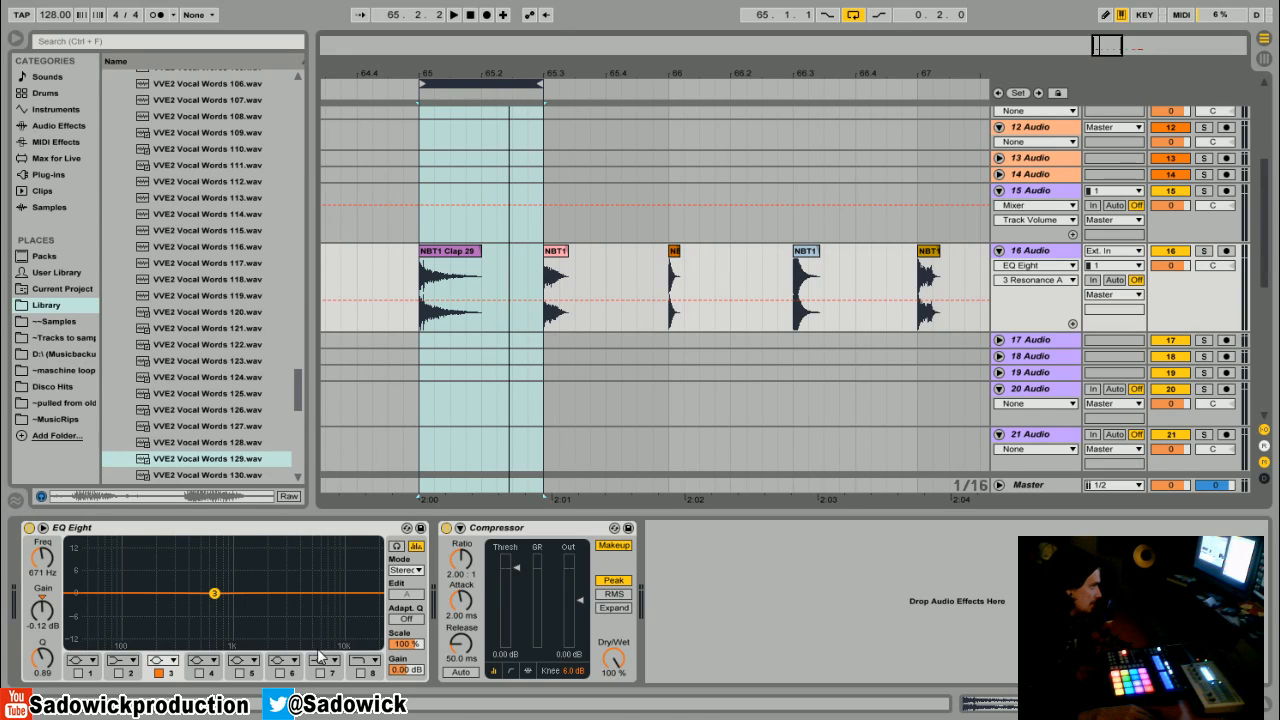
{"action": "left_click", "coordinate": [447, 258]}
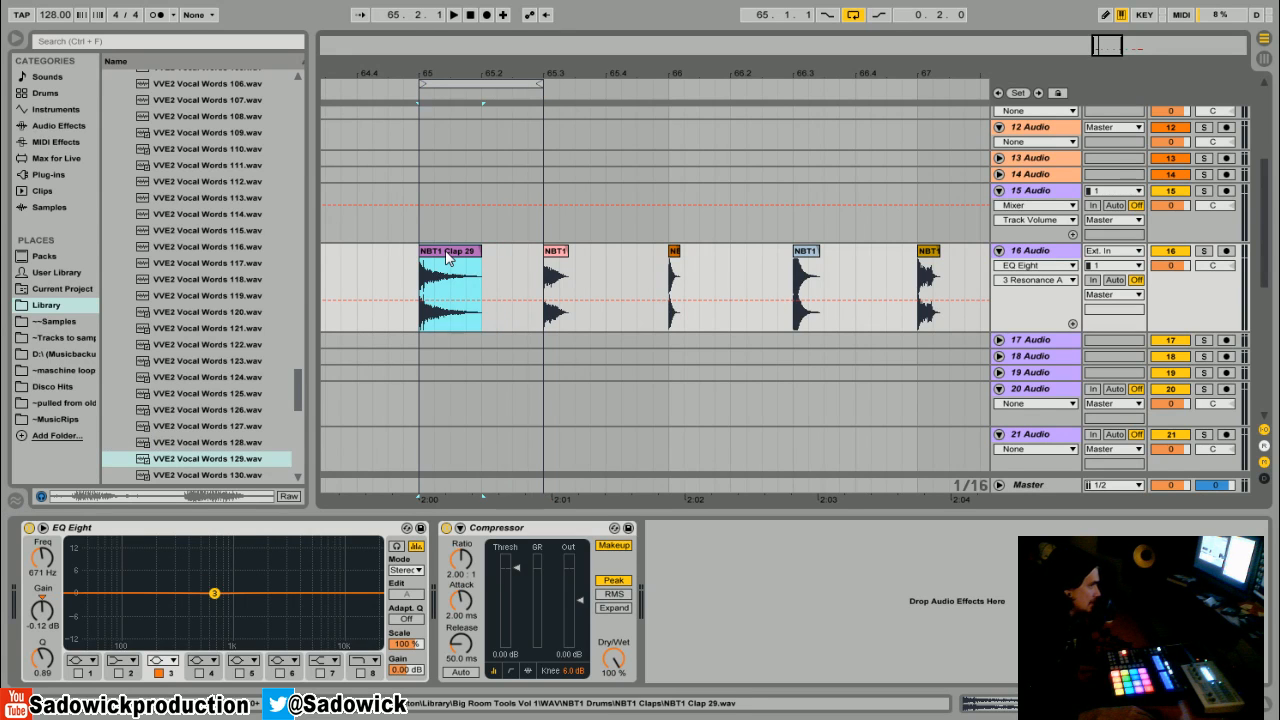
{"action": "key", "text": "space"}
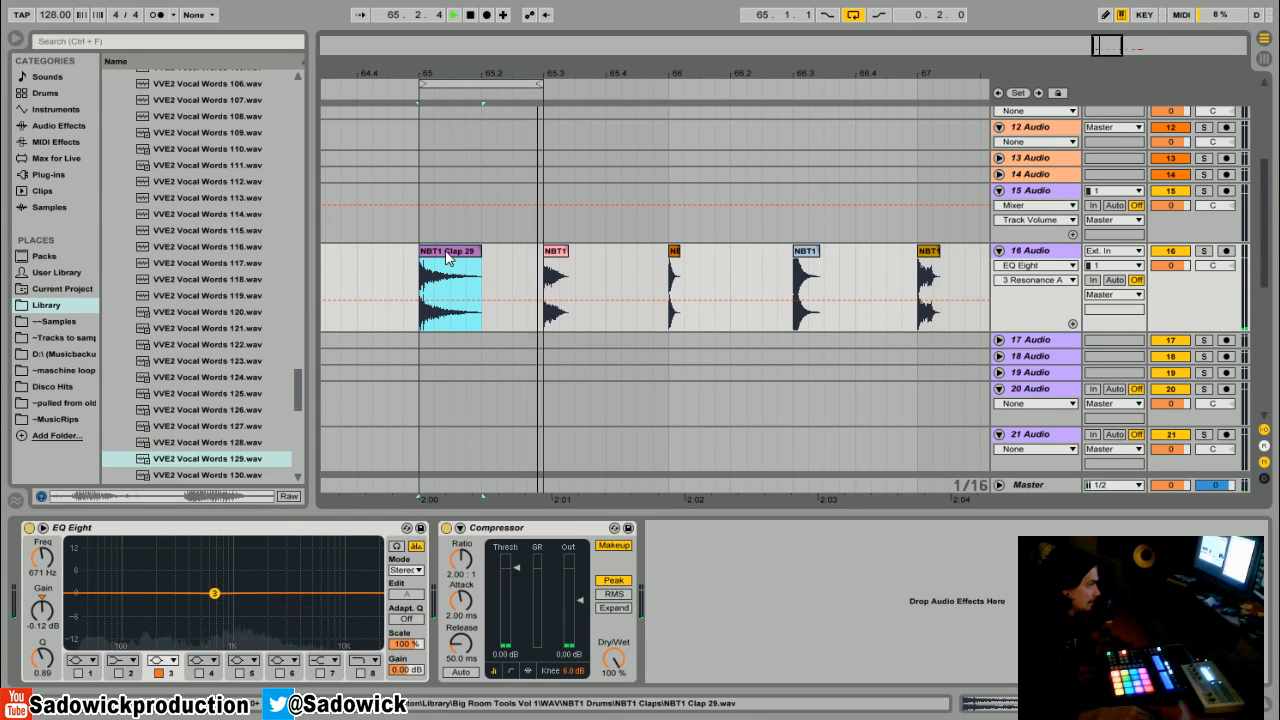
{"action": "key", "text": "space"}
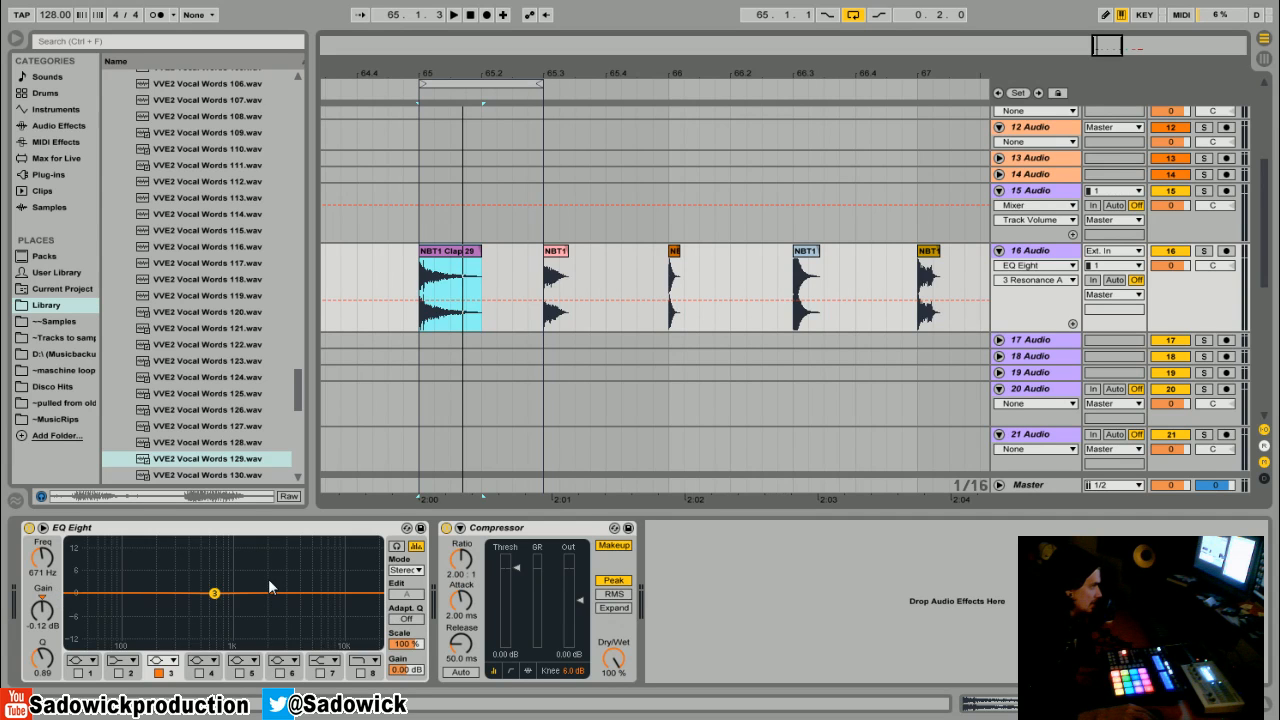
- Cut EQ Eight band 3 by 15 dB at about 80 Hz
{"action": "left_click", "coordinate": [157, 673]}
{"action": "left_click", "coordinate": [157, 673]}
{"action": "left_click_drag", "start_coordinate": [214, 594], "coordinate": [115, 644]}
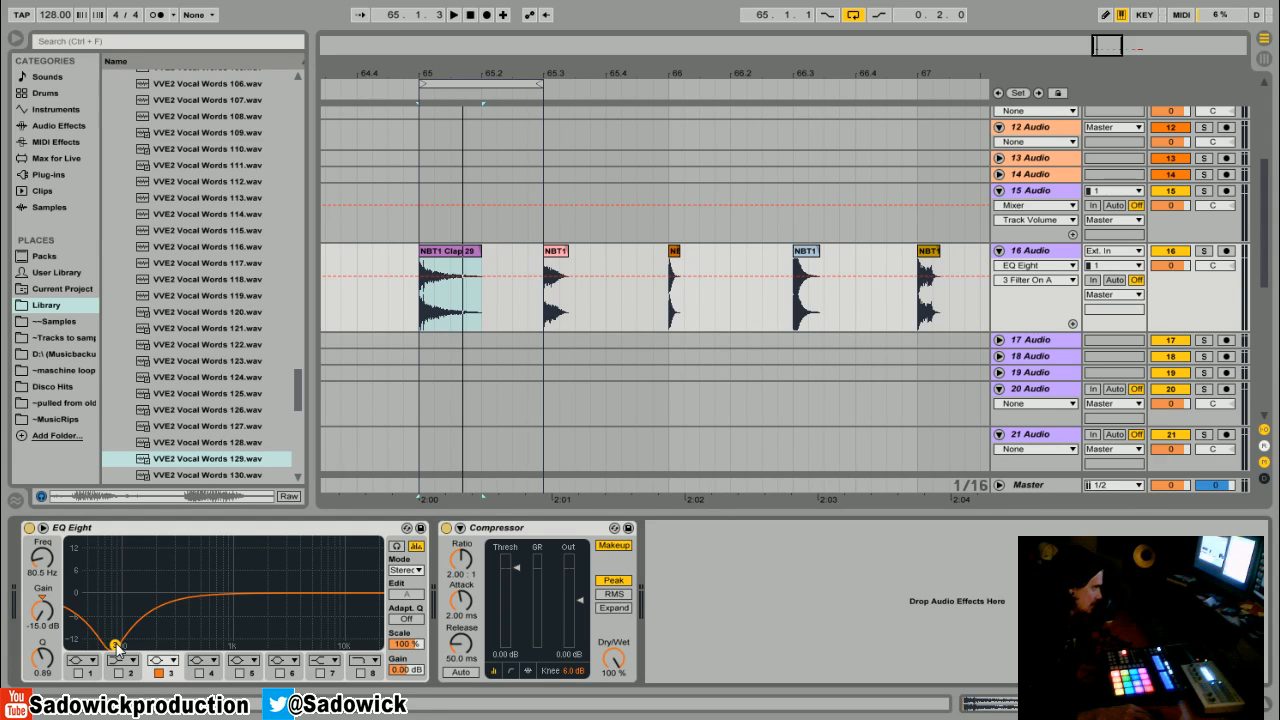
- Sweep the band 3 cut up to about 862 Hz while the loop plays
{"action": "key", "text": "space"}
{"action": "left_click_drag", "start_coordinate": [116, 646], "coordinate": [228, 645]}
{"action": "key", "text": "space"}
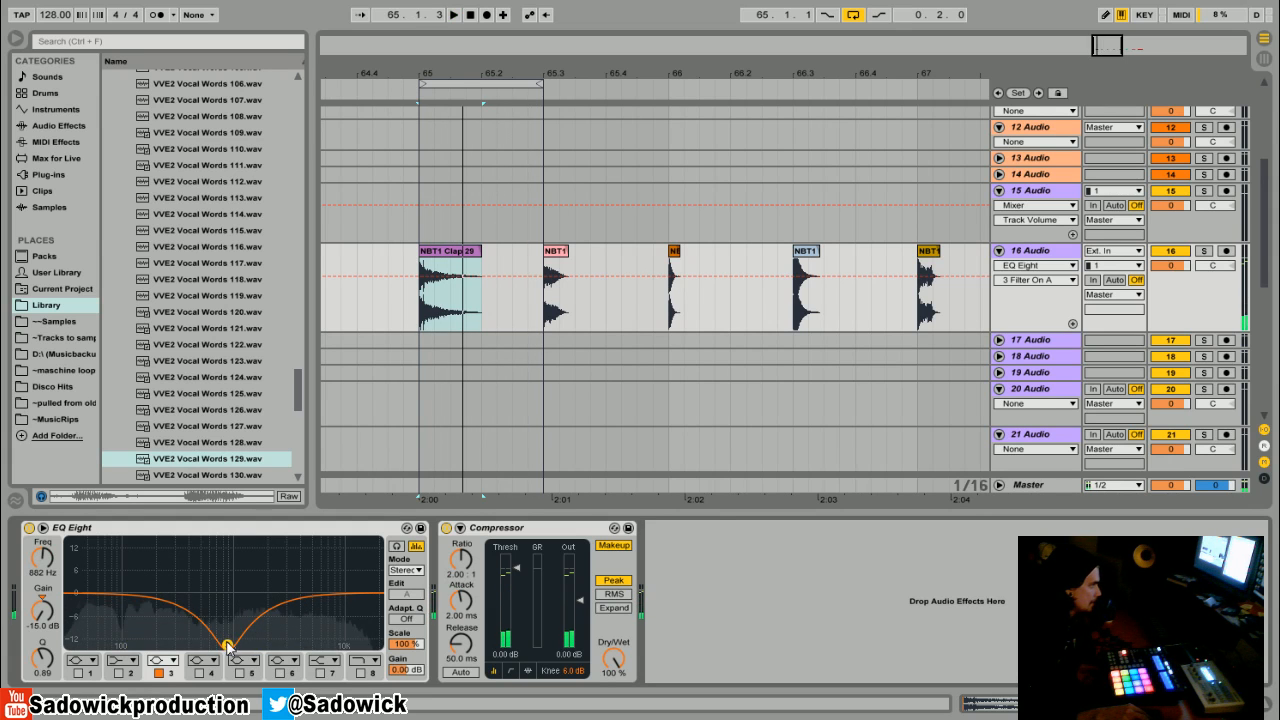
{"action": "key", "text": "space"}
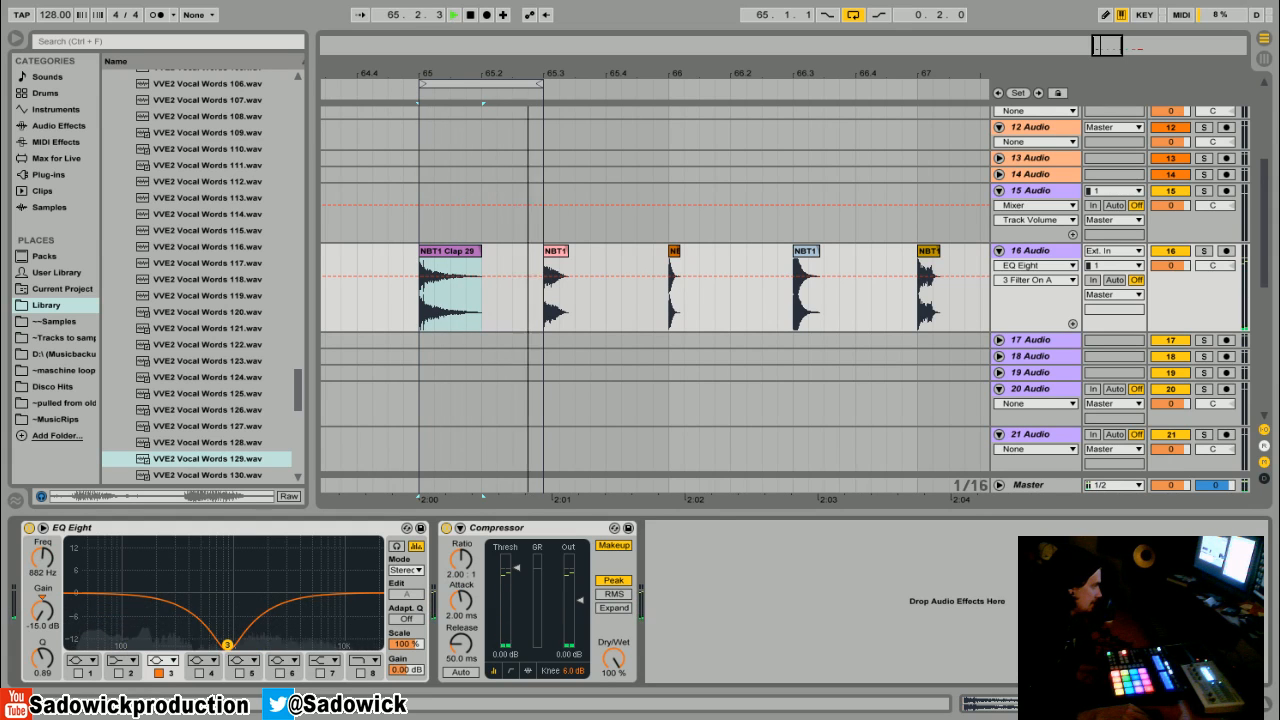
- Bypass and re-enable EQ Eight during playback to compare the sound
{"action": "left_click", "coordinate": [32, 528]}
{"action": "key", "text": "space"}
{"action": "left_click", "coordinate": [32, 528]}
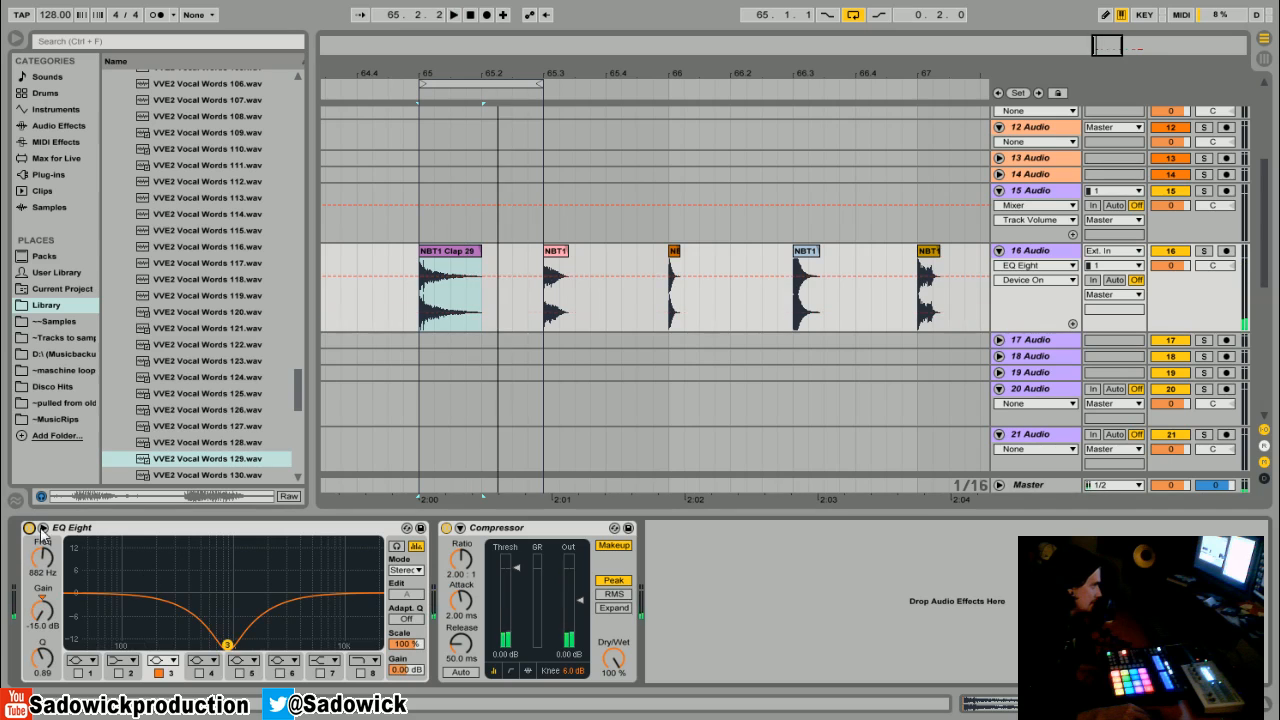
{"action": "key", "text": "space"}
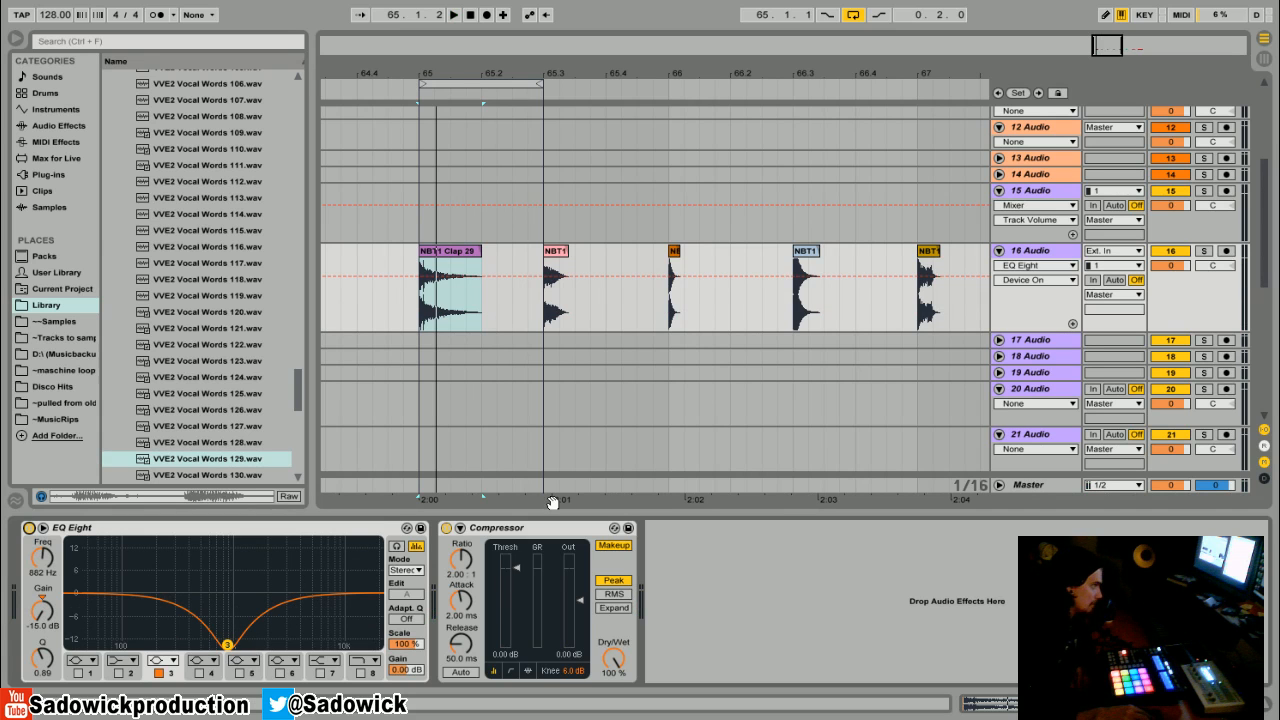
- Move the loop to the second clip and reposition band 3's cut at -15 dB around 1 kHz
{"action": "left_click_drag", "start_coordinate": [228, 645], "coordinate": [225, 594]}
{"action": "left_click_drag", "start_coordinate": [470, 86], "coordinate": [595, 86]}
{"action": "key", "text": "space"}
{"action": "key", "text": "space"}
{"action": "left_click_drag", "start_coordinate": [224, 594], "coordinate": [234, 645]}
{"action": "key", "text": "space"}
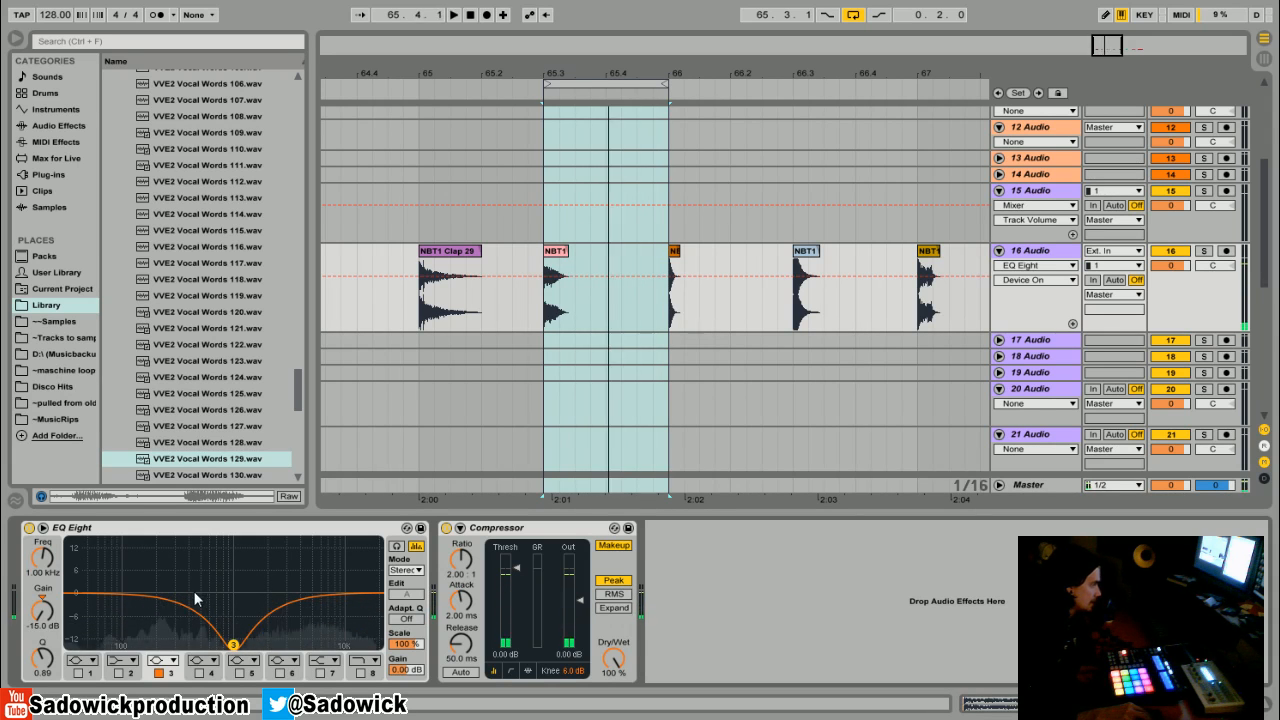
- Move the loop to the third clip, set band 3's Q to 1.40 and sweep the cut to about 6.5 kHz
{"action": "left_click_drag", "start_coordinate": [649, 83], "coordinate": [774, 84]}
{"action": "mouse_move", "coordinate": [234, 645]}
{"action": "left_mouse_down"}
{"action": "mouse_move", "coordinate": [228, 589]}
{"action": "mouse_move", "coordinate": [236, 645]}
{"action": "left_mouse_up"}
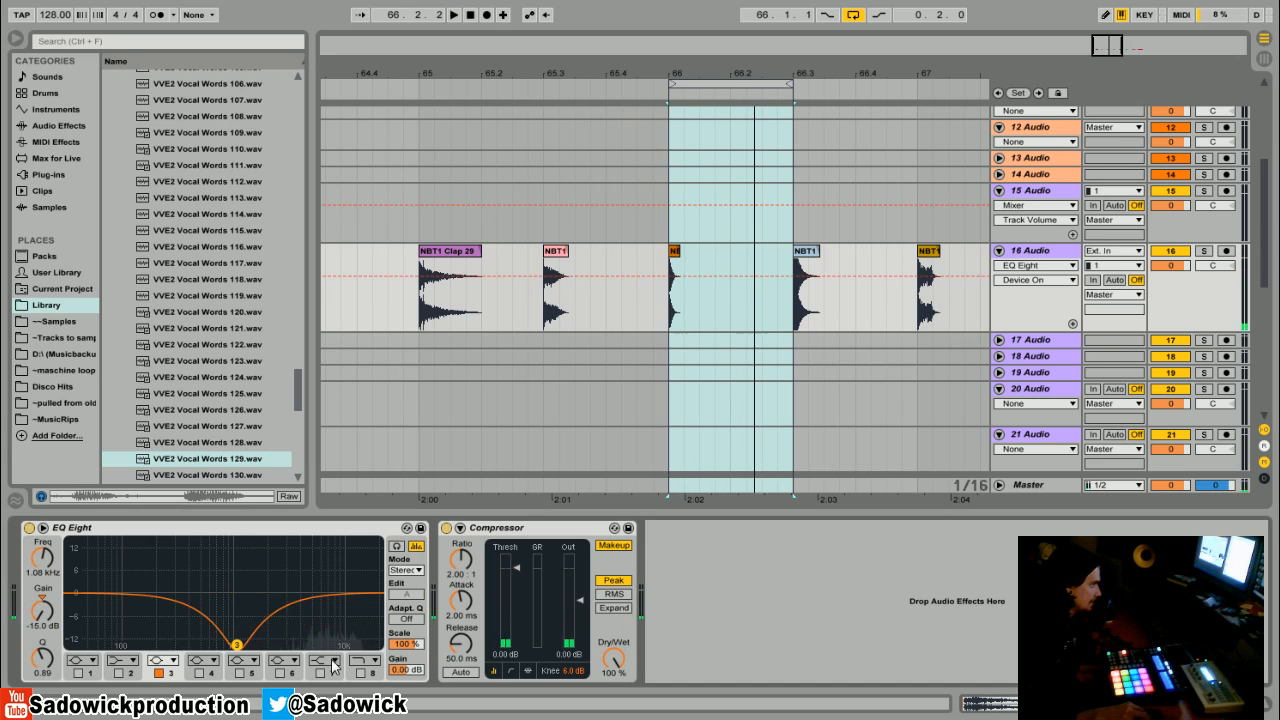
{"action": "left_click_drag", "start_coordinate": [46, 659], "coordinate": [46, 615]}
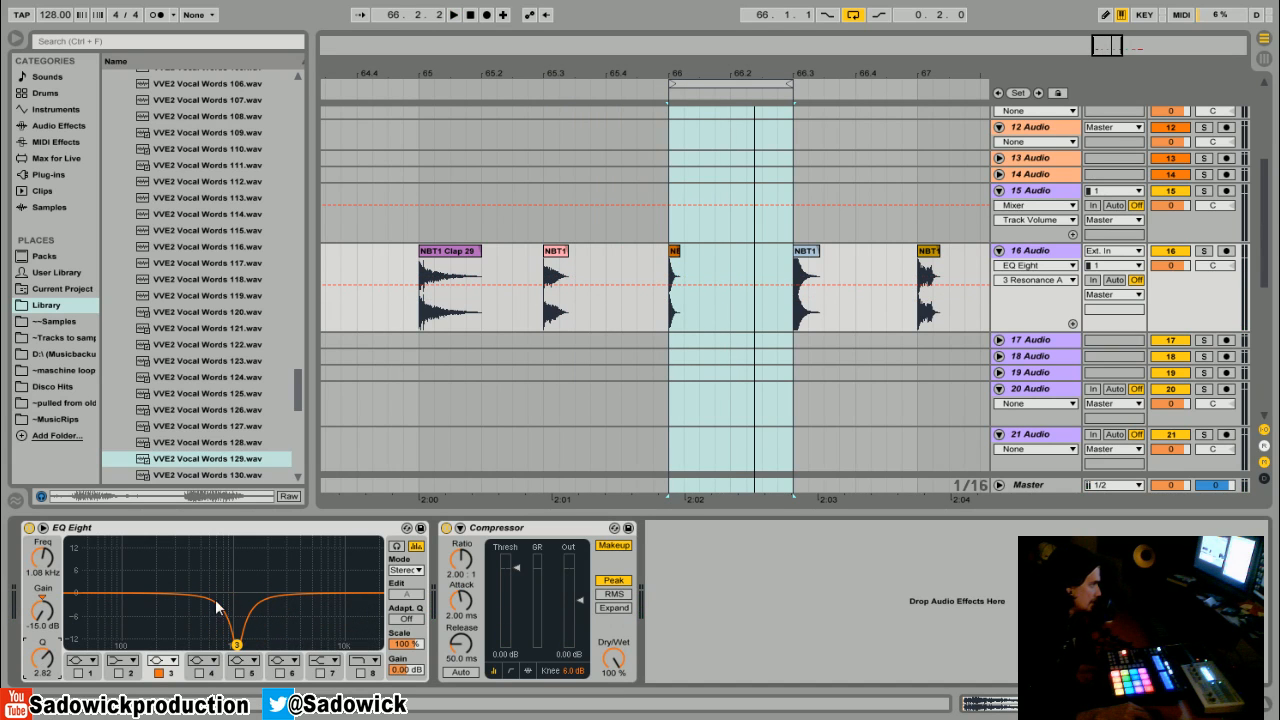
{"action": "left_click_drag", "start_coordinate": [237, 647], "coordinate": [325, 645]}
{"action": "left_click_drag", "start_coordinate": [43, 658], "coordinate": [43, 684]}
{"action": "mouse_move", "coordinate": [327, 646]}
{"action": "left_mouse_down"}
{"action": "mouse_move", "coordinate": [351, 645]}
{"action": "mouse_move", "coordinate": [328, 645]}
{"action": "mouse_move", "coordinate": [336, 636]}
{"action": "left_mouse_up"}
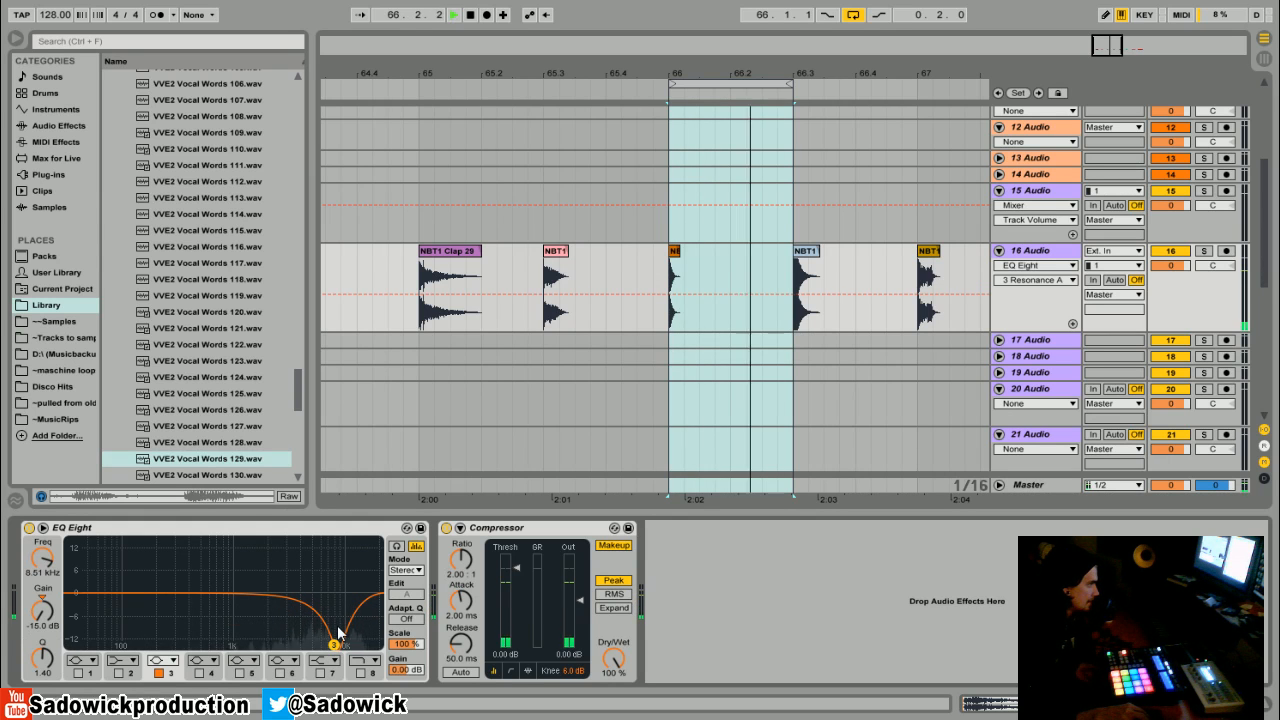
- Bypass and re-enable EQ Eight to compare the cut
{"action": "left_click", "coordinate": [29, 529]}
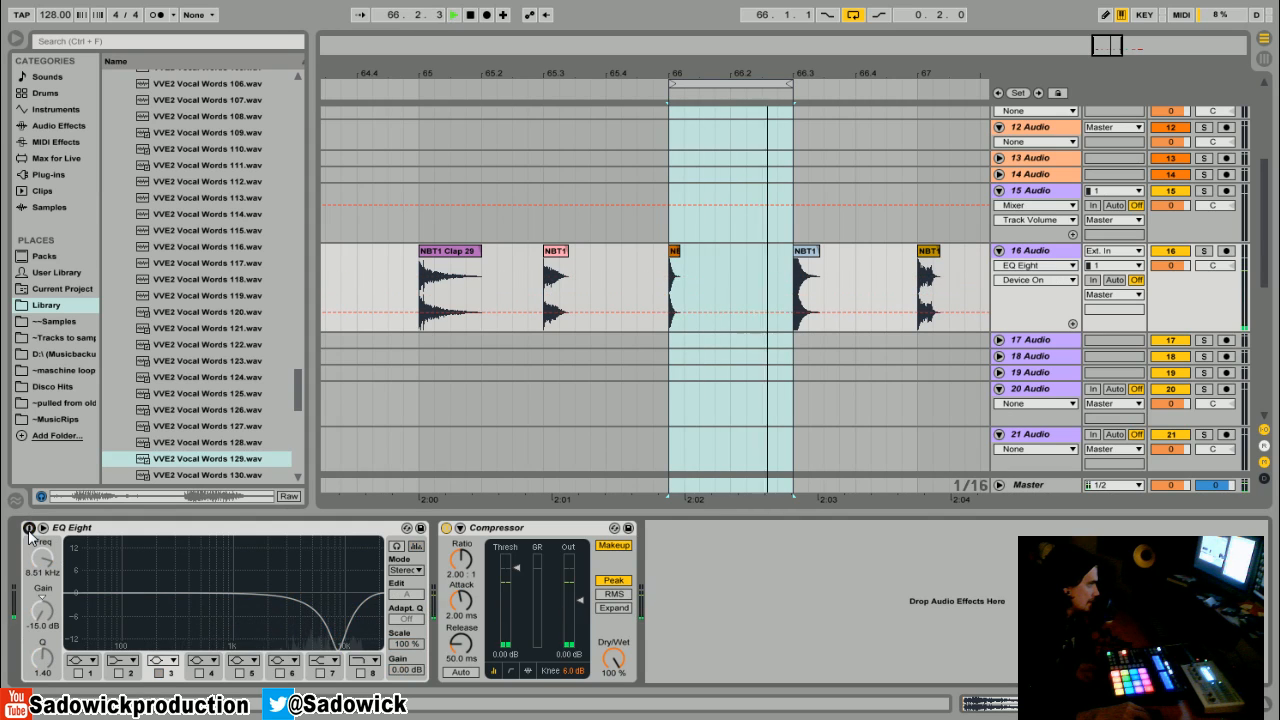
{"action": "left_click", "coordinate": [29, 529]}
{"action": "key", "text": "space"}
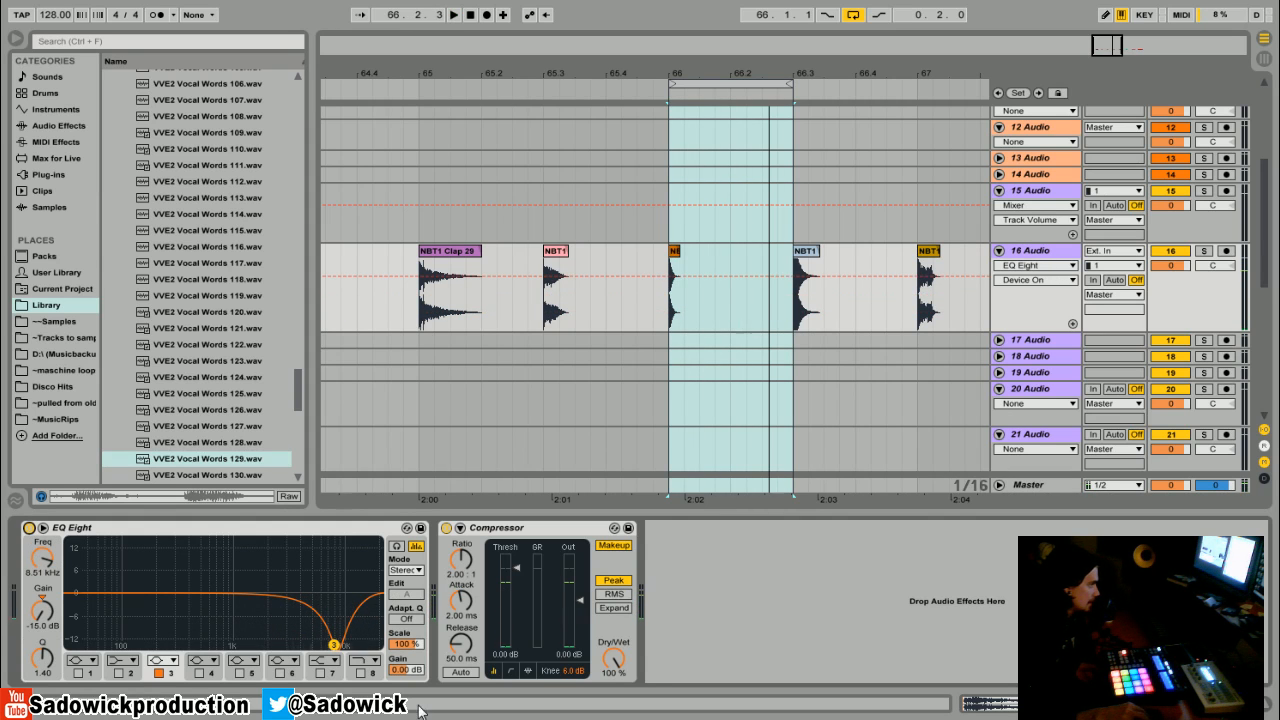
- Raise band 3 to about 0 dB and move the loop to the fourth clip, auditioning it
{"action": "left_click_drag", "start_coordinate": [330, 641], "coordinate": [316, 596]}
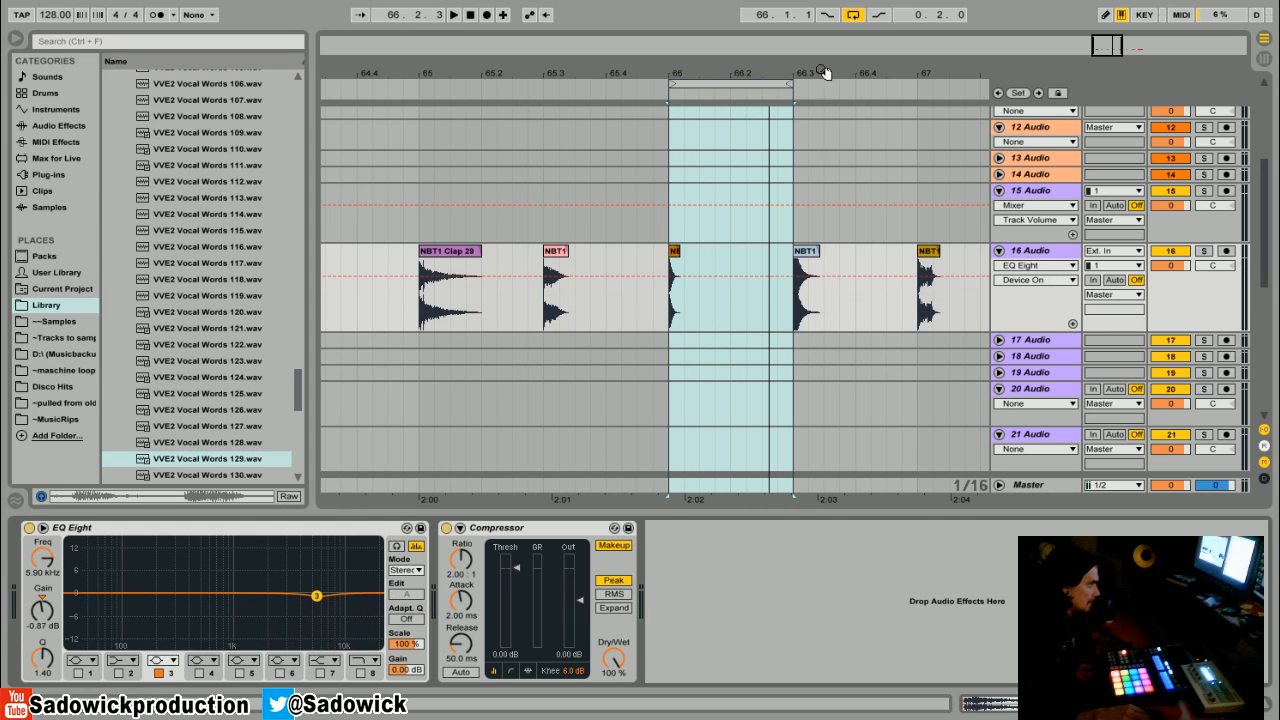
{"action": "left_click_drag", "start_coordinate": [824, 72], "coordinate": [514, 72]}
{"action": "left_click_drag", "start_coordinate": [402, 86], "coordinate": [528, 93]}
{"action": "key", "text": "space"}
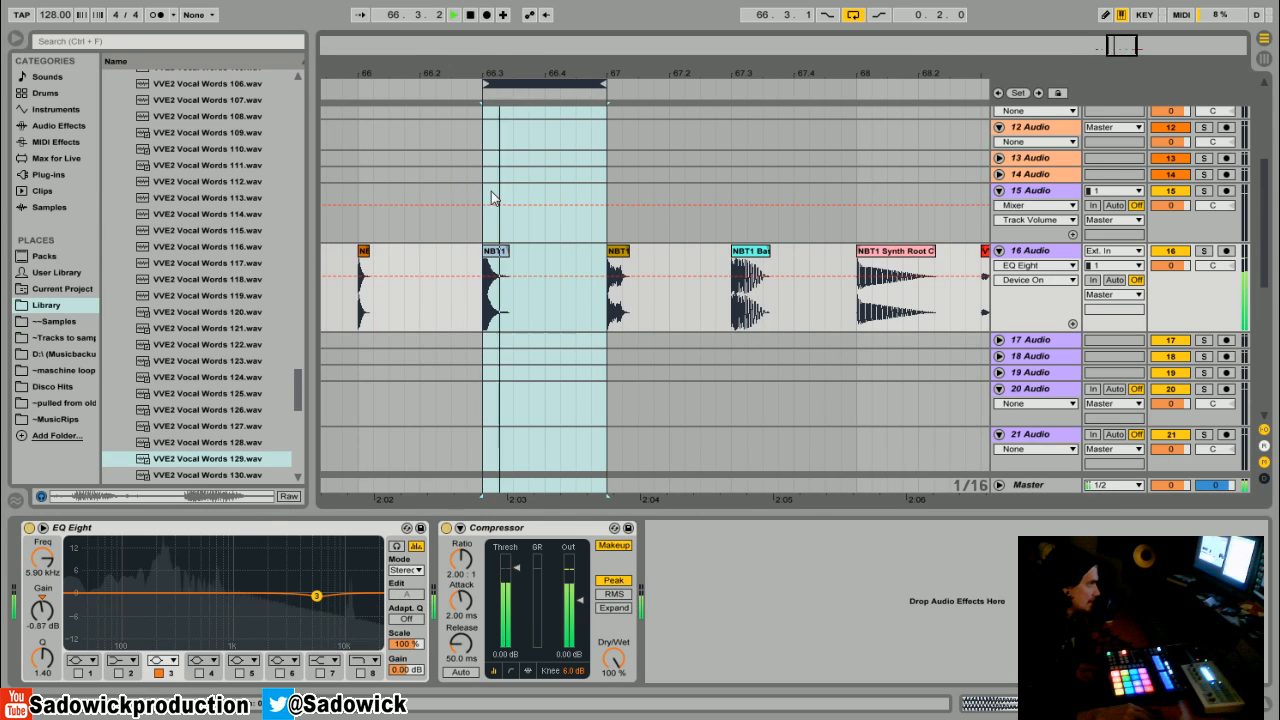
{"action": "key", "text": "space"}
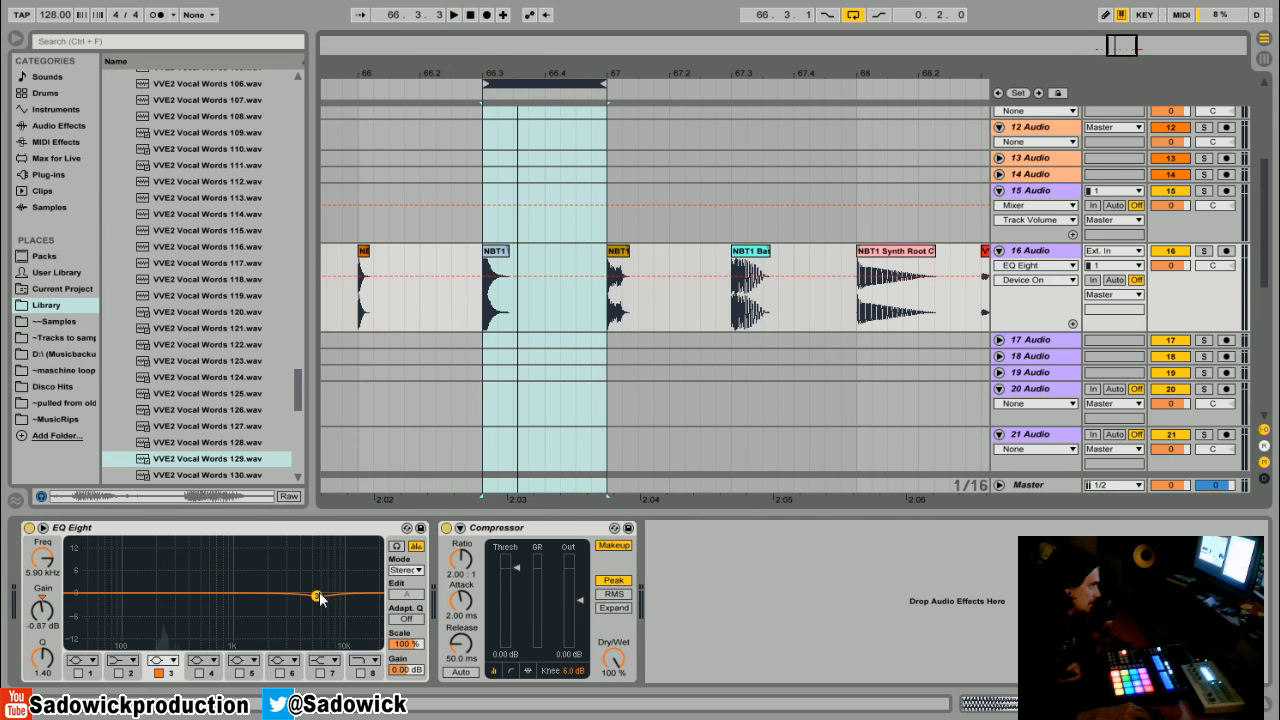
- Cut band 3 by about 11.5 dB at 671 Hz while the loop plays
{"action": "left_click", "coordinate": [308, 593]}
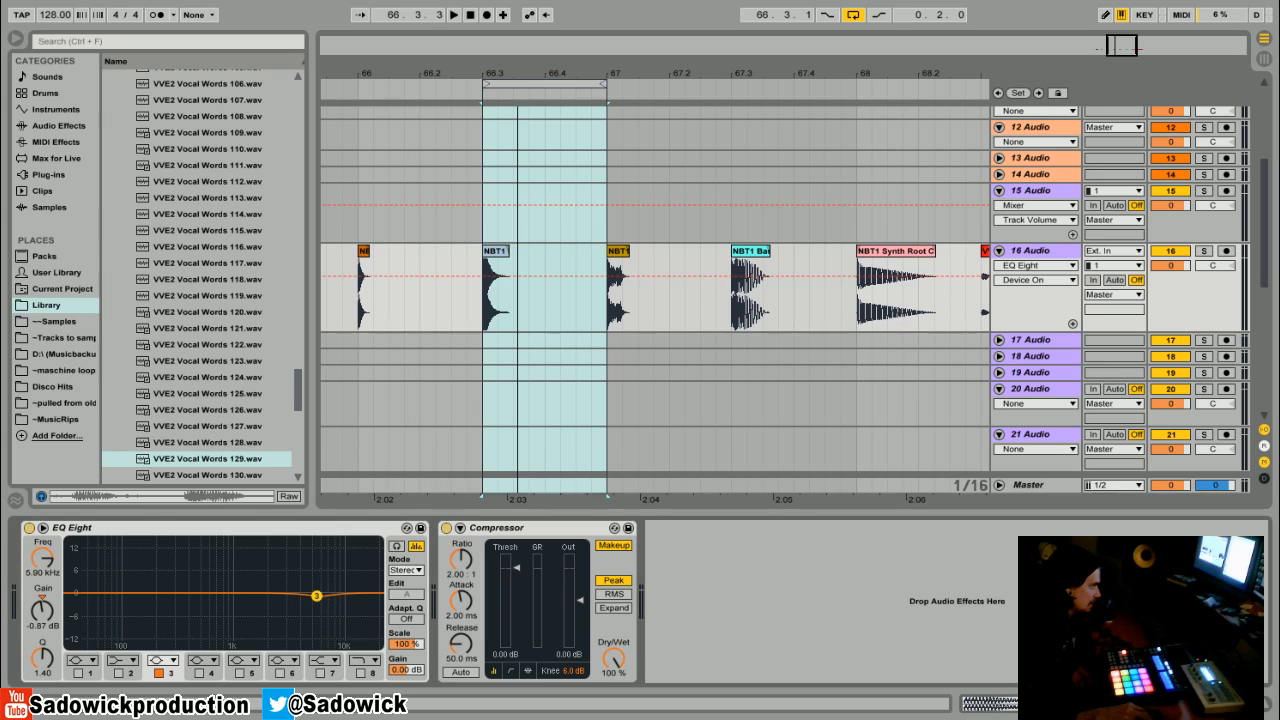
{"action": "key", "text": "space"}
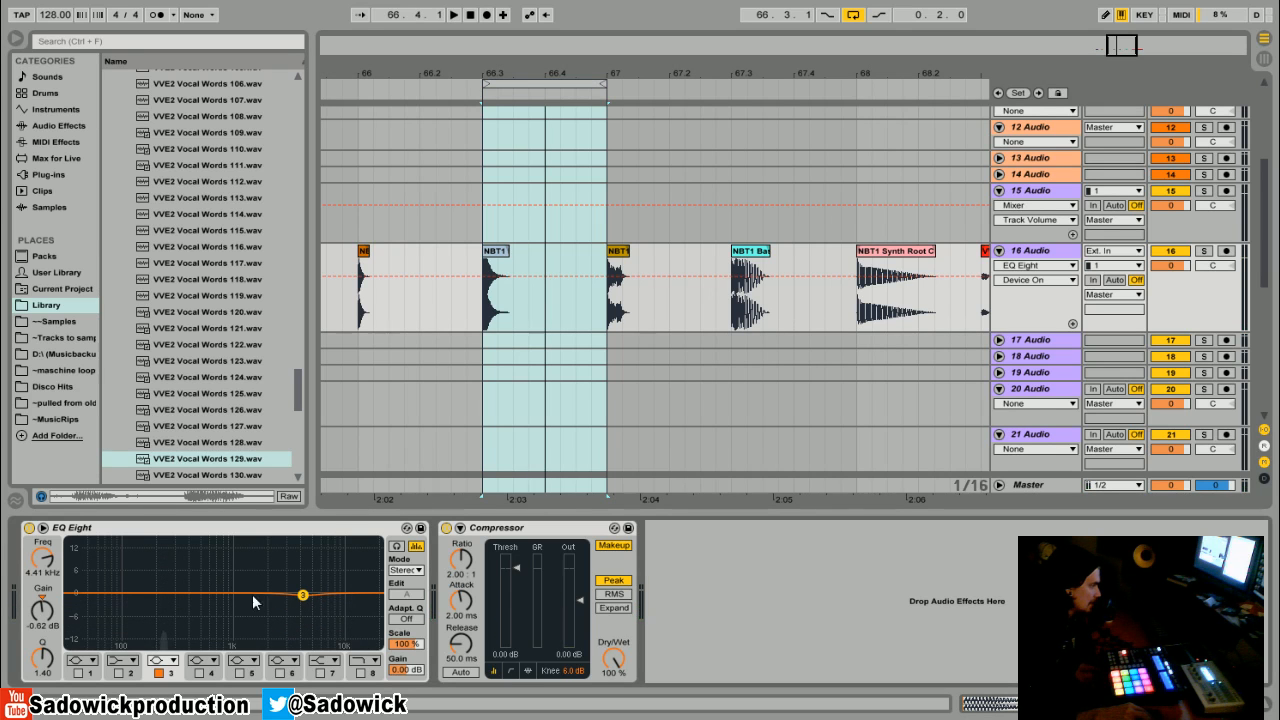
{"action": "left_click_drag", "start_coordinate": [306, 598], "coordinate": [213, 632]}
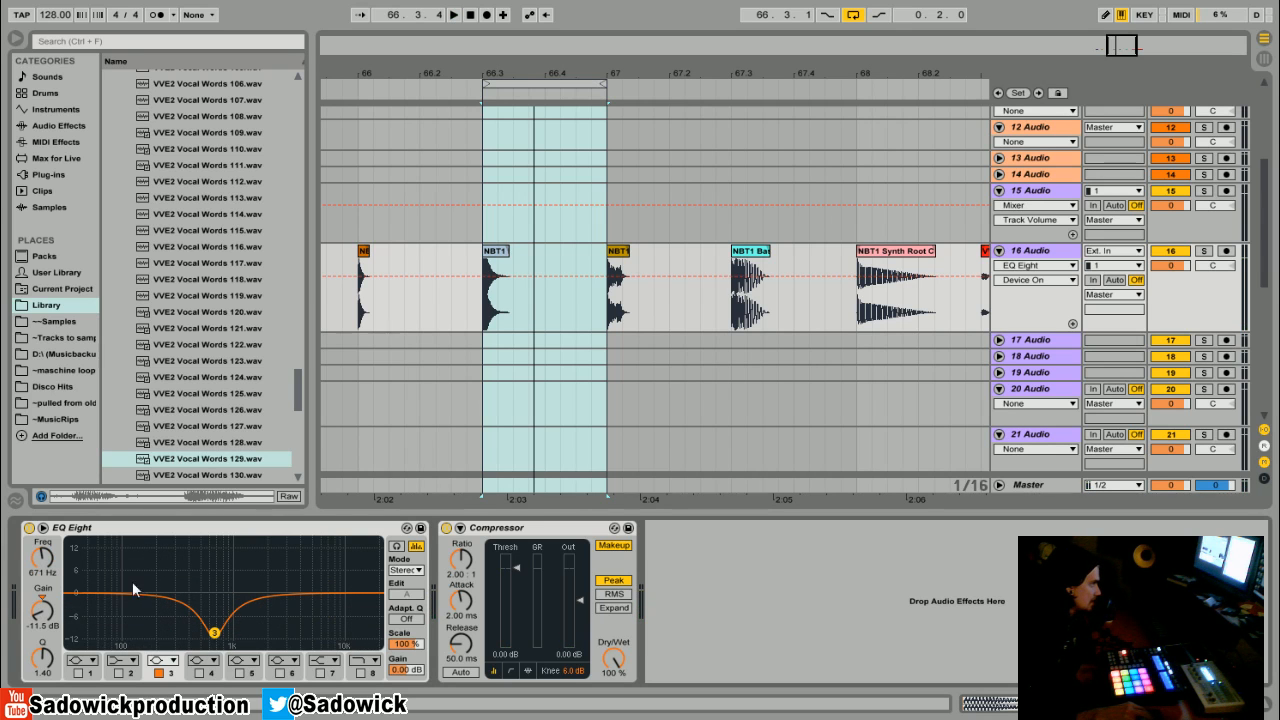
{"action": "key", "text": "space"}
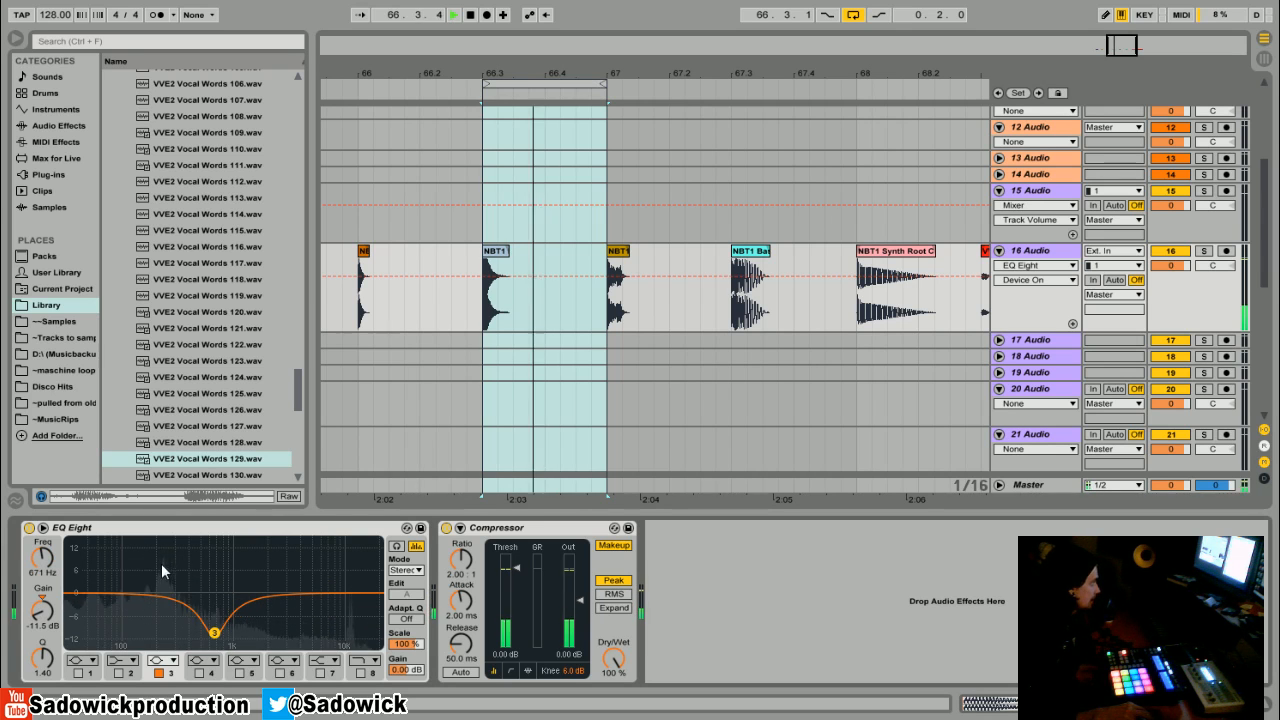
- Sweep the band 3 cut to -15 dB at about 232 Hz and audition it
{"action": "left_click_drag", "start_coordinate": [214, 632], "coordinate": [165, 645]}
{"action": "key", "text": "space"}
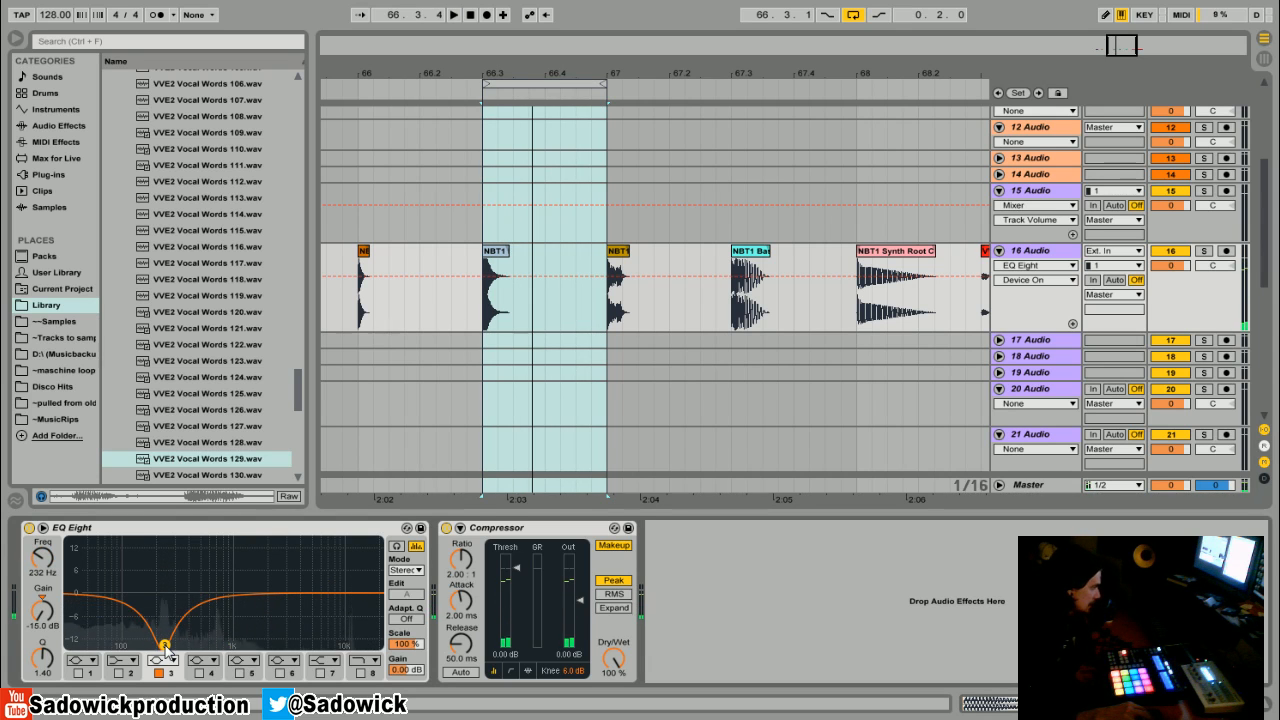
{"action": "key", "text": "space"}
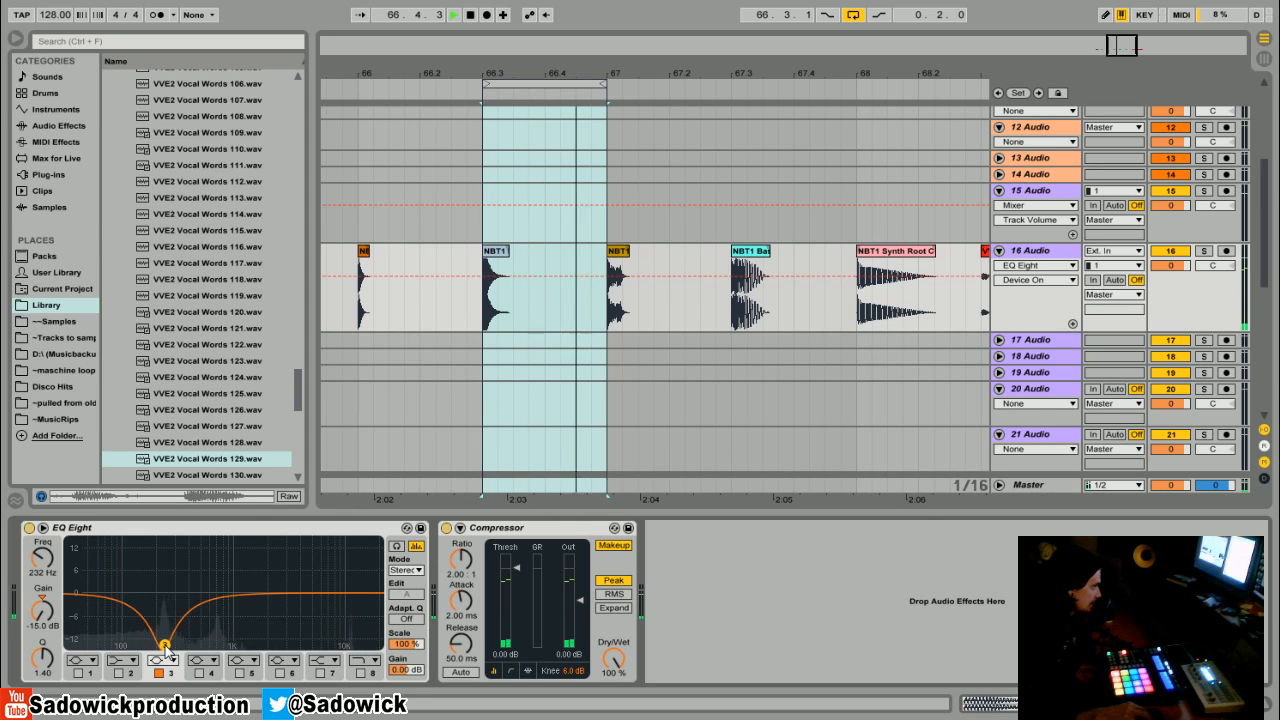
{"action": "key", "text": "space"}
- Raise band 3 to about -1.6 dB at 250 Hz and advance the loop to the next clip
{"action": "left_click_drag", "start_coordinate": [165, 645], "coordinate": [168, 598]}
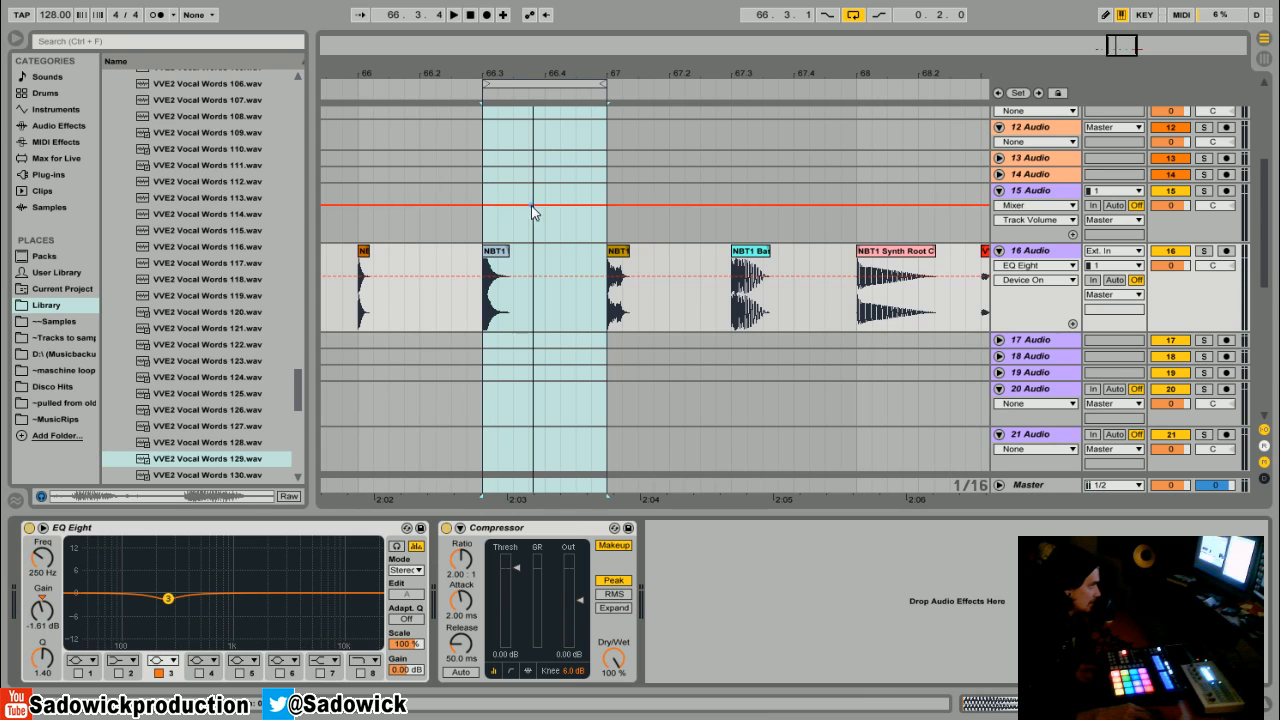
{"action": "left_click_drag", "start_coordinate": [595, 78], "coordinate": [591, 110]}
{"action": "key", "text": "space"}
- Flatten band 3 to about 0 dB at 190 Hz and audition the loop
{"action": "key", "text": "space"}
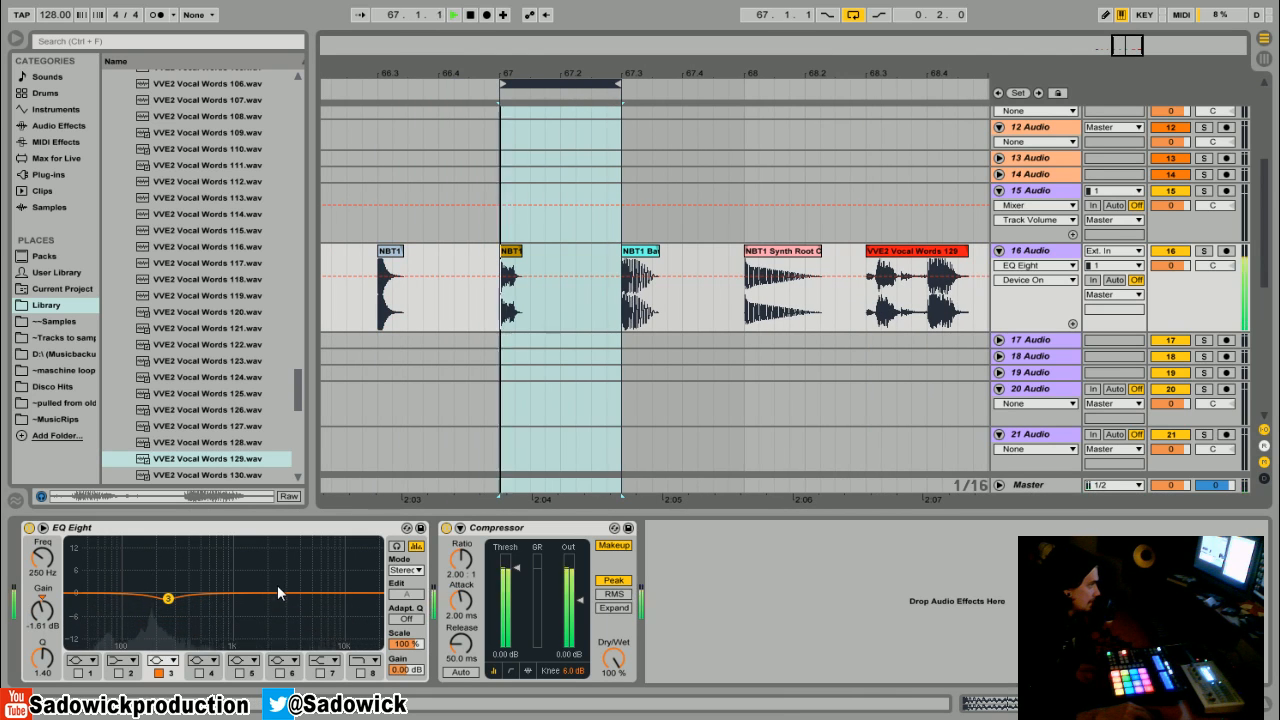
{"action": "mouse_move", "coordinate": [170, 600]}
{"action": "left_mouse_down"}
{"action": "mouse_move", "coordinate": [152, 645]}
{"action": "mouse_move", "coordinate": [160, 592]}
{"action": "mouse_move", "coordinate": [151, 645]}
{"action": "mouse_move", "coordinate": [155, 593]}
{"action": "left_mouse_up"}
{"action": "key", "text": "space"}
{"action": "key", "text": "space"}
{"action": "key", "text": "space"}
{"action": "key", "text": "space"}
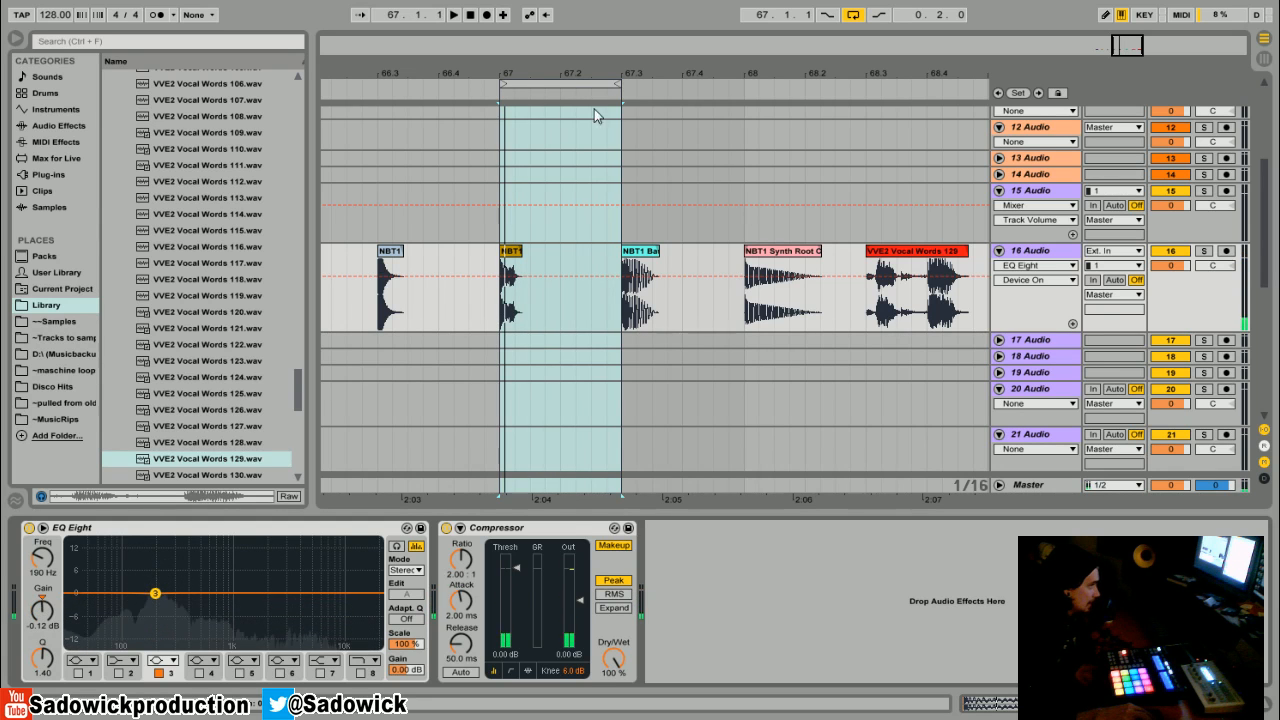
- Move the loop to the bass clip and cut band 3 by 15 dB at about 82 Hz
{"action": "left_click_drag", "start_coordinate": [573, 85], "coordinate": [698, 90]}
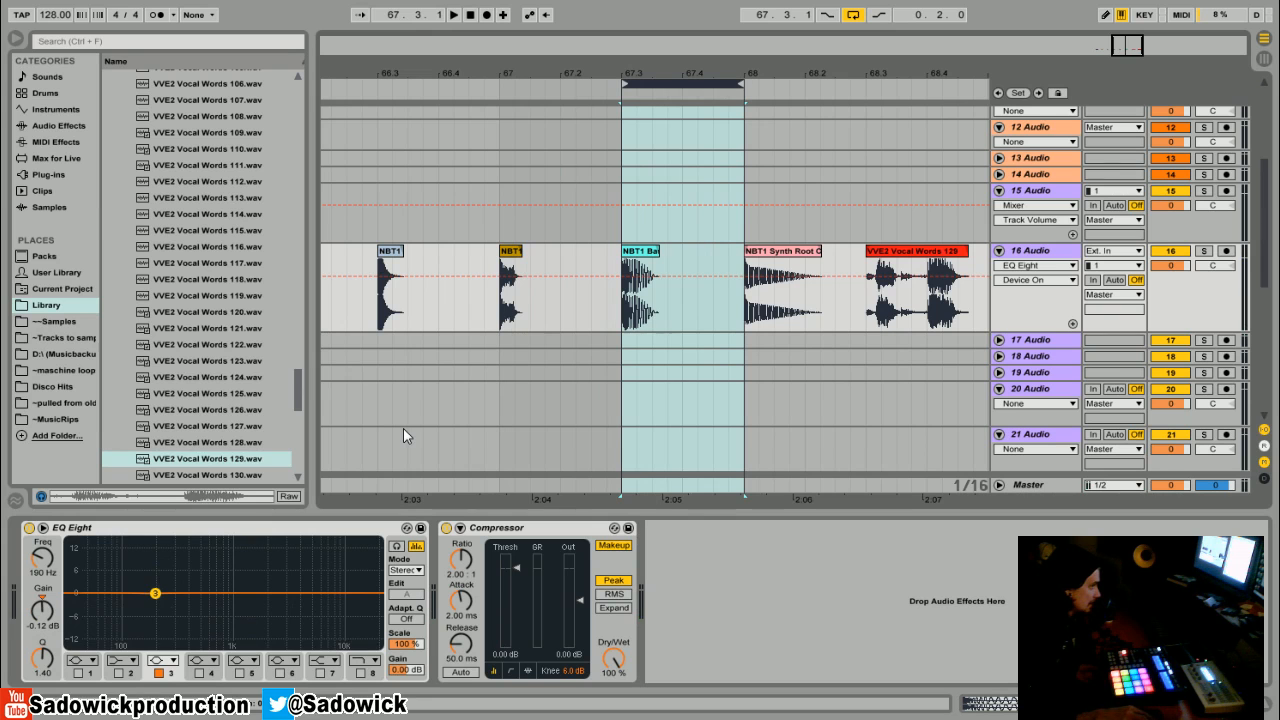
{"action": "key", "text": "space"}
{"action": "left_click_drag", "start_coordinate": [155, 593], "coordinate": [116, 645]}
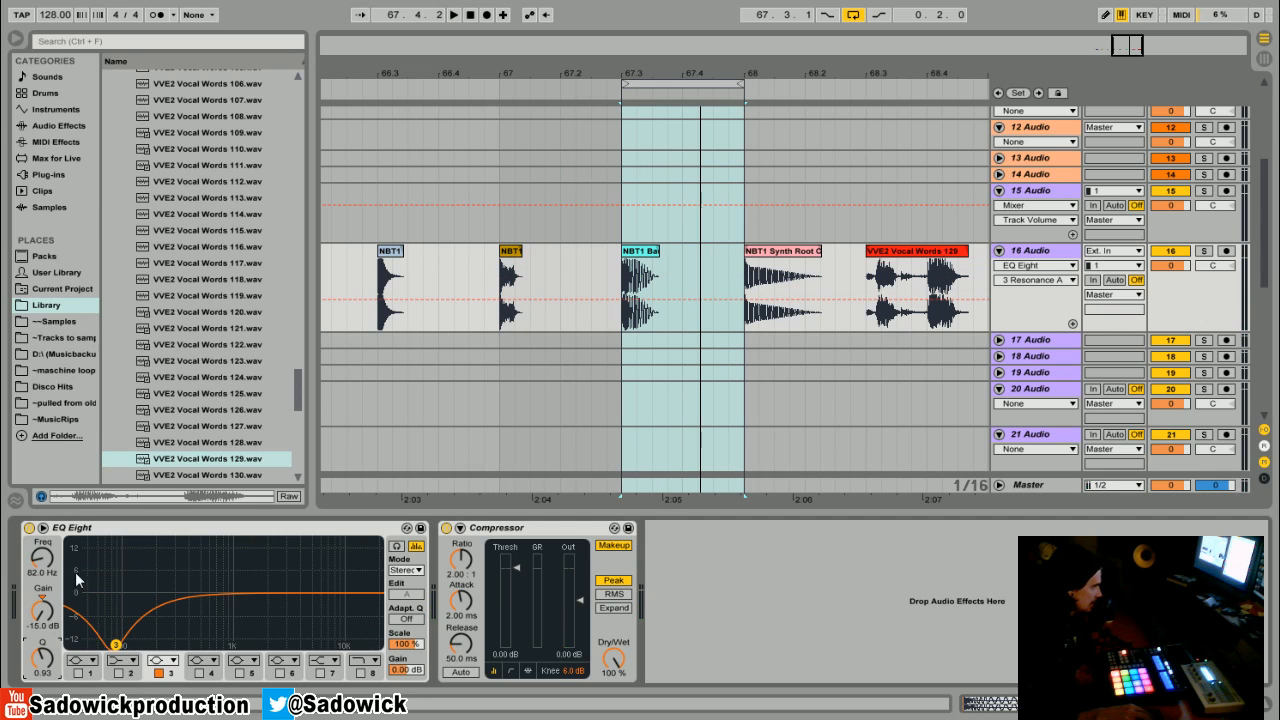
{"action": "key", "text": "space"}
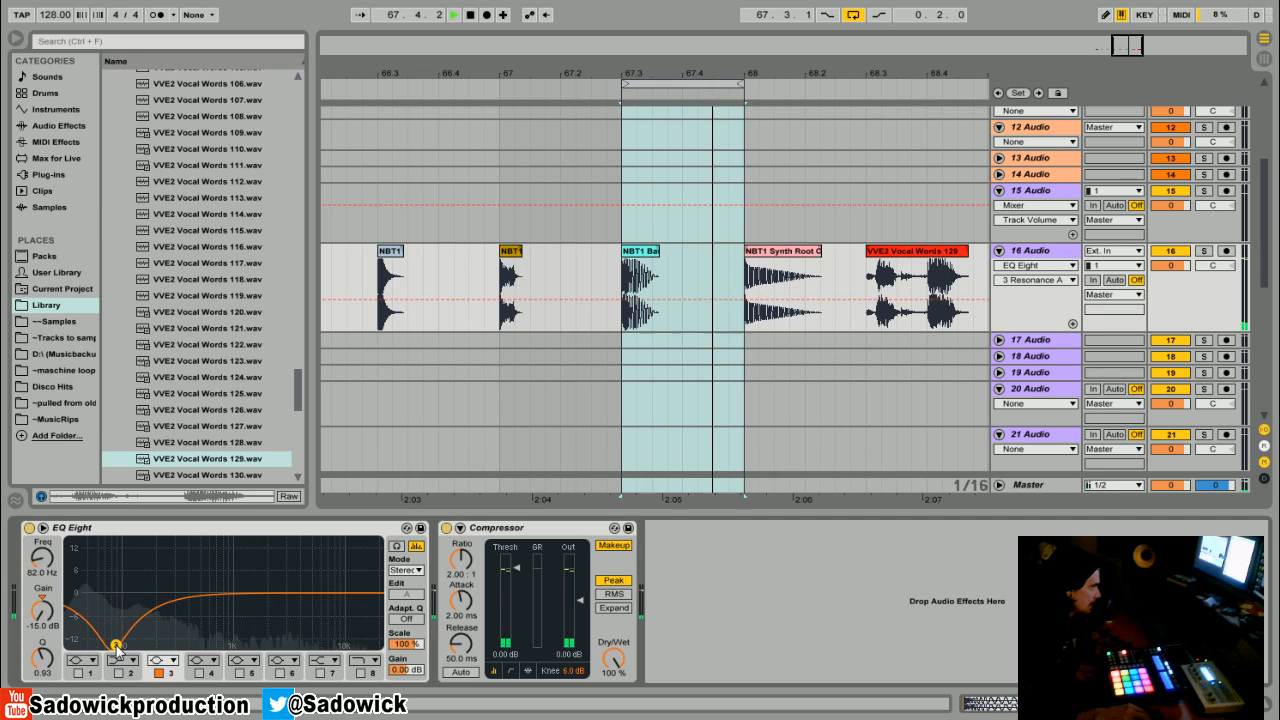
{"action": "key", "text": "space"}
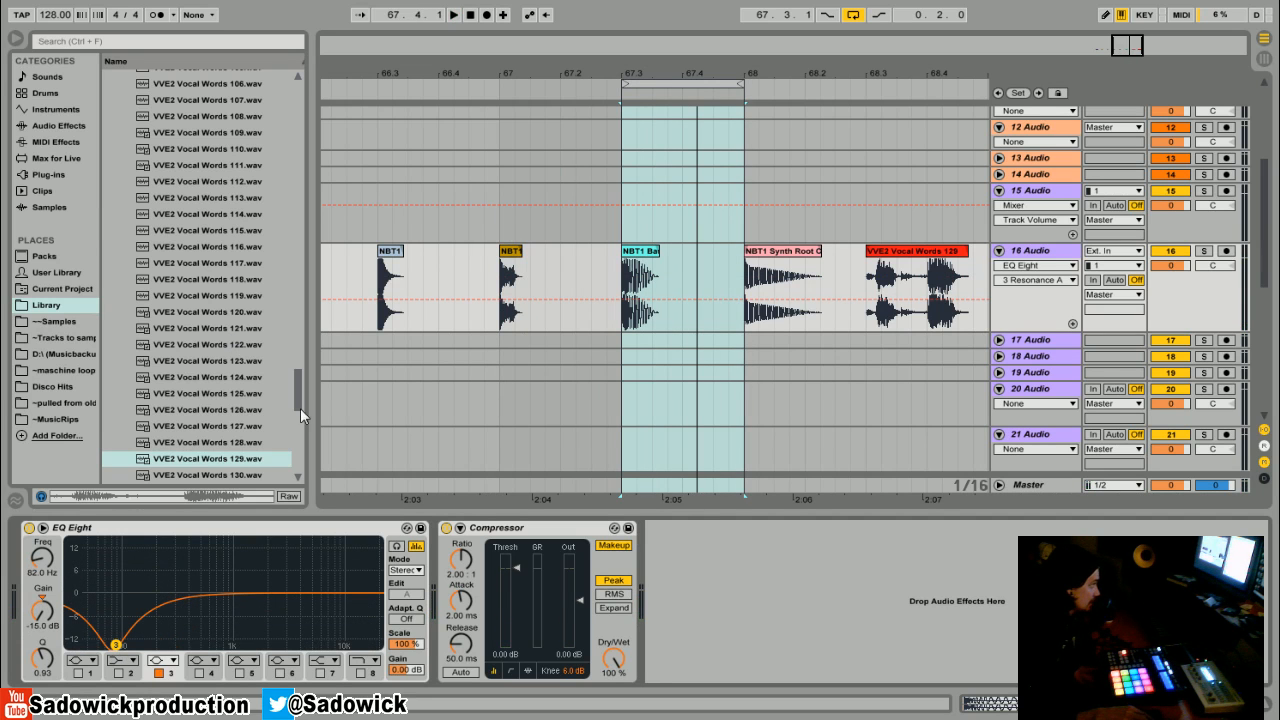
- Raise band 3 to about 0.9 dB and move the loop to the synth root clip
{"action": "left_click_drag", "start_coordinate": [784, 76], "coordinate": [553, 72]}
{"action": "left_click_drag", "start_coordinate": [463, 77], "coordinate": [497, 79]}
{"action": "left_click_drag", "start_coordinate": [116, 645], "coordinate": [122, 590]}
{"action": "left_click_drag", "start_coordinate": [513, 85], "coordinate": [631, 95]}
{"action": "key", "text": "space"}
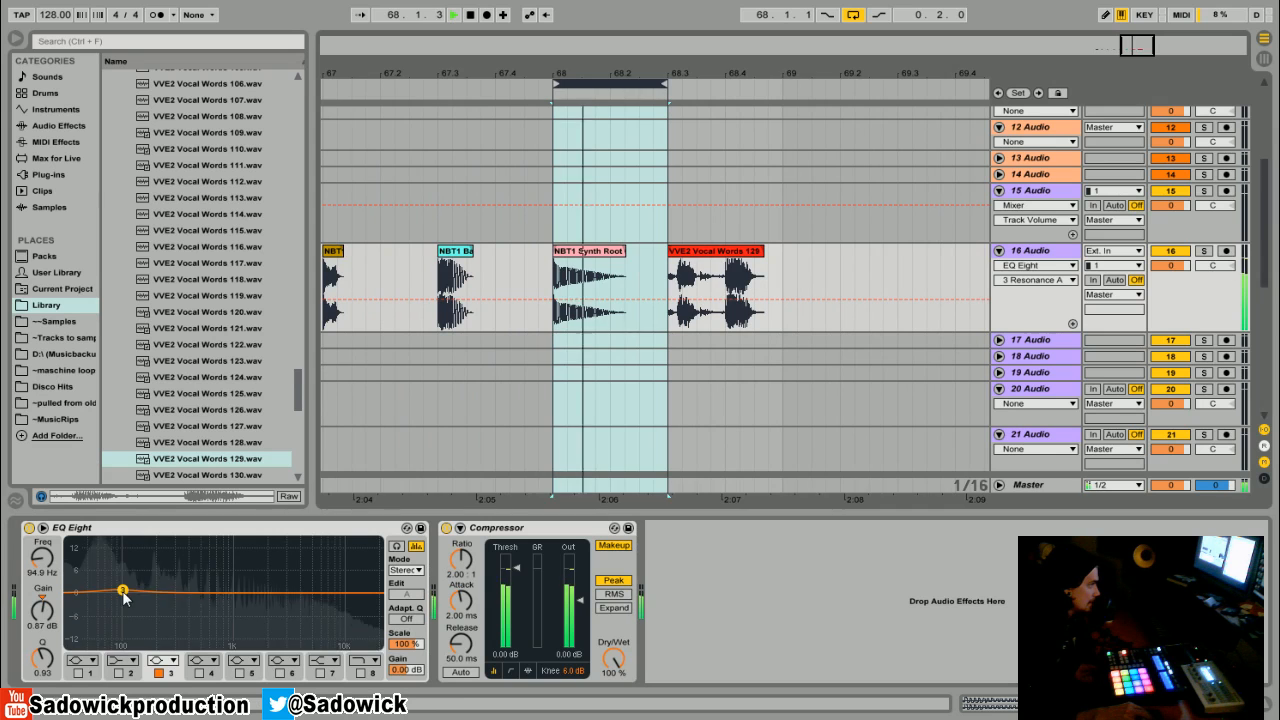
- Cut band 3 by 15 dB and sweep it to about 491 Hz with a Q of 1.94
{"action": "left_click_drag", "start_coordinate": [122, 592], "coordinate": [112, 644]}
{"action": "key", "text": "space"}
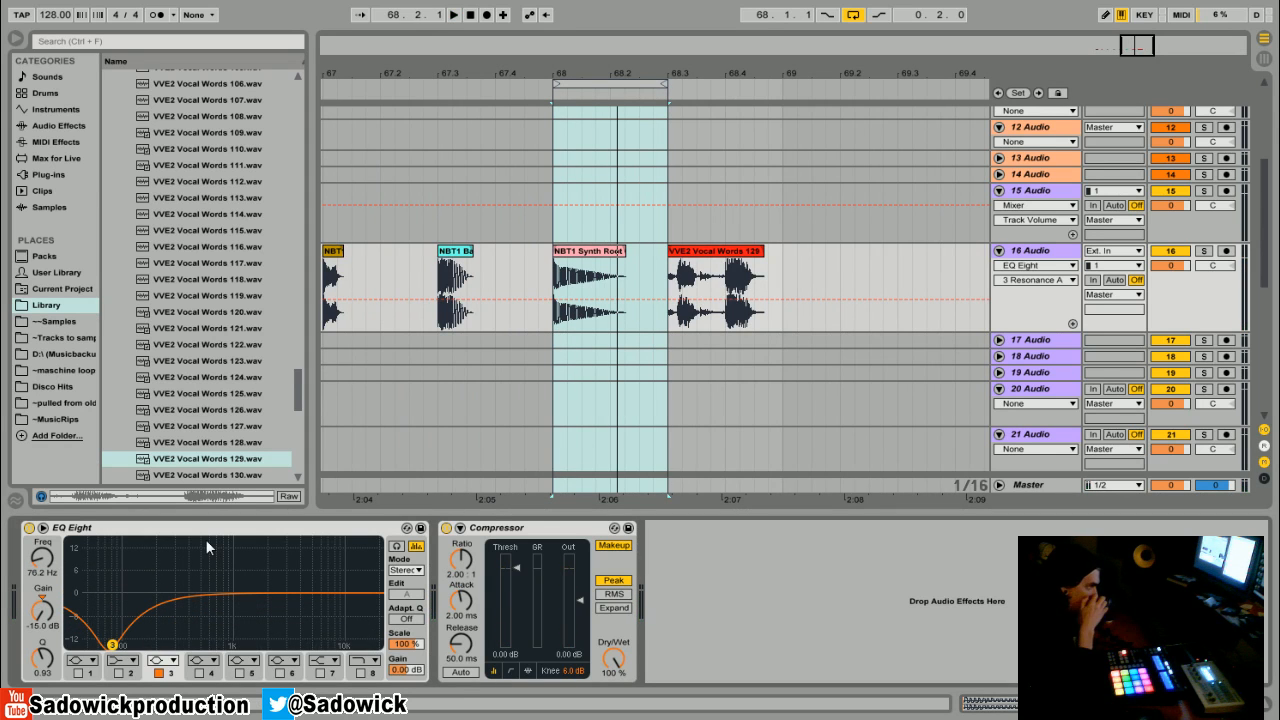
{"action": "key", "text": "space"}
{"action": "left_click_drag", "start_coordinate": [115, 647], "coordinate": [202, 648]}
{"action": "left_click_drag", "start_coordinate": [42, 657], "coordinate": [42, 635]}
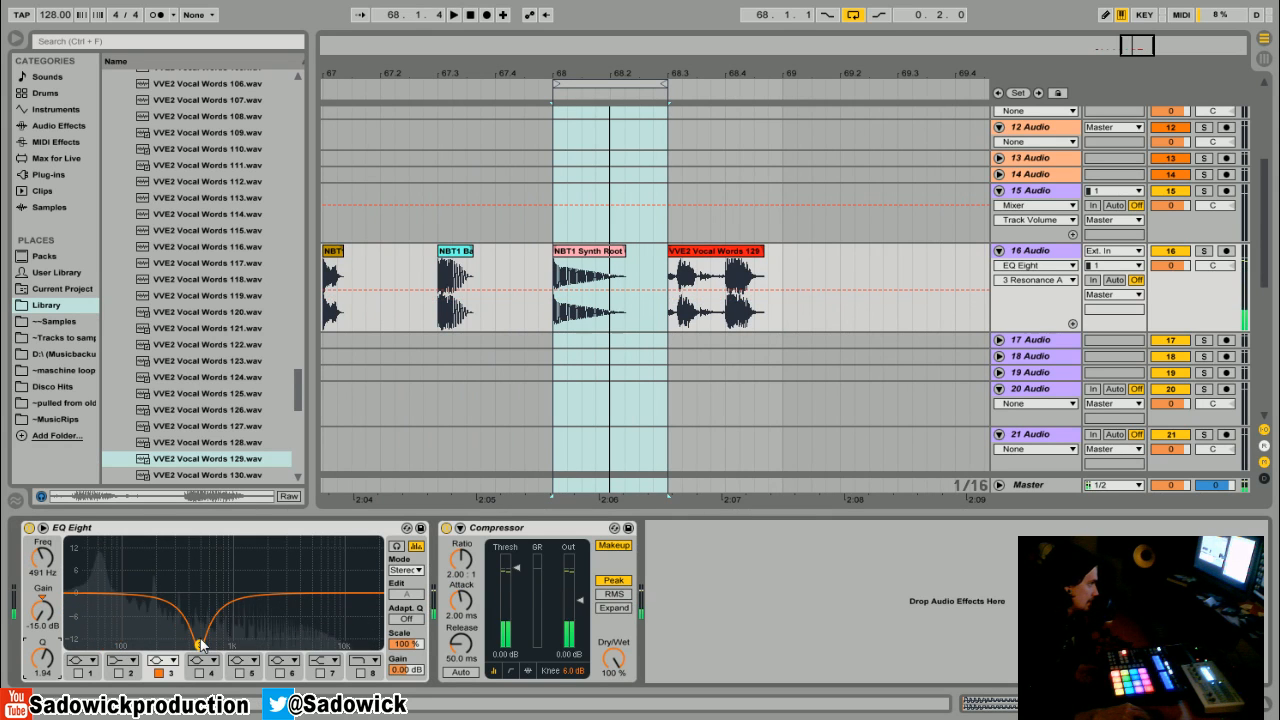
- Return band 3 to about 0.4 dB at 250 Hz
{"action": "left_click_drag", "start_coordinate": [200, 645], "coordinate": [168, 592]}
{"action": "key", "text": "space"}
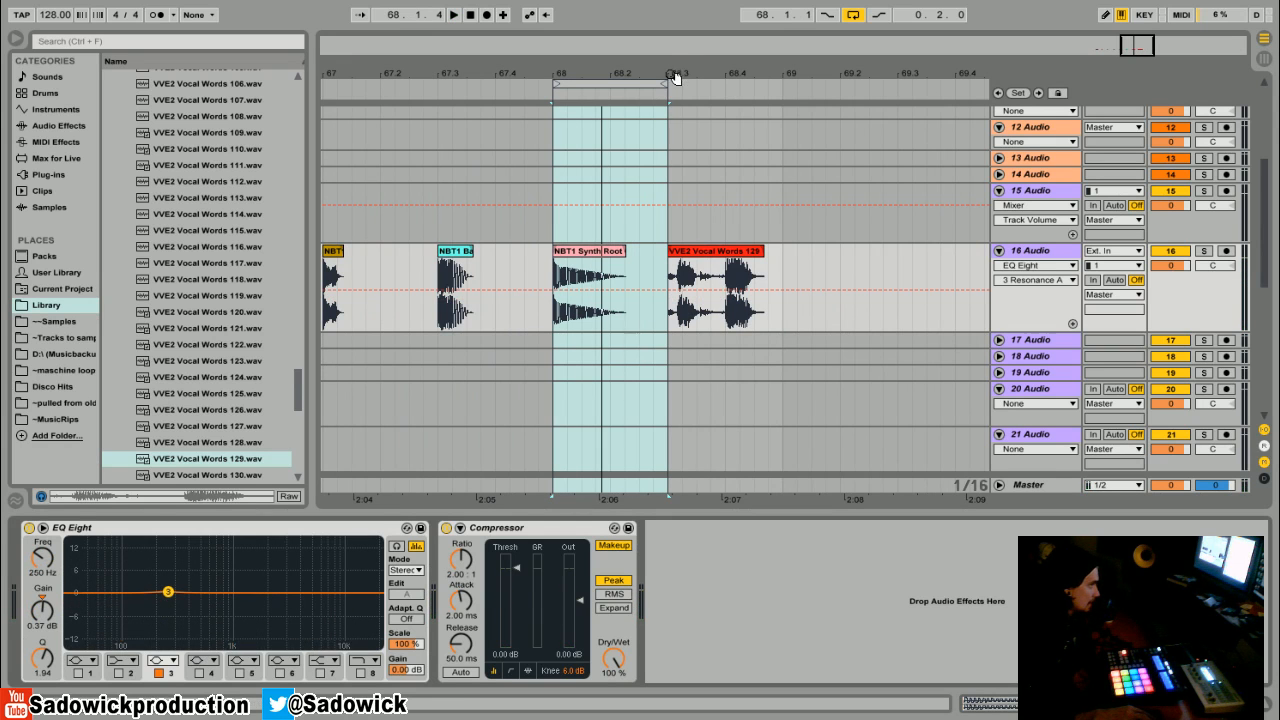
- Move the loop to the vocal words clip and cut band 3 by 15 dB at about 776 Hz with a Q of 1.14
{"action": "left_click_drag", "start_coordinate": [675, 66], "coordinate": [627, 78]}
{"action": "left_click_drag", "start_coordinate": [543, 83], "coordinate": [677, 112]}
{"action": "key", "text": "space"}
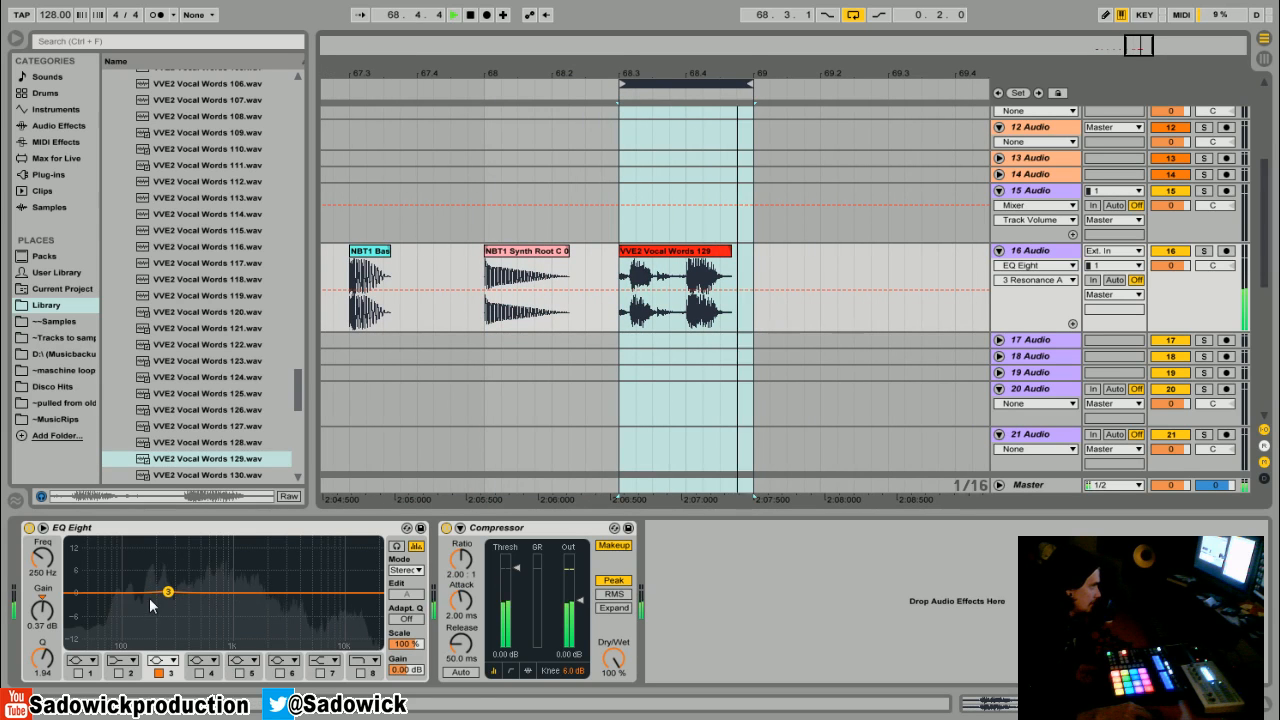
{"action": "left_click_drag", "start_coordinate": [168, 592], "coordinate": [224, 648]}
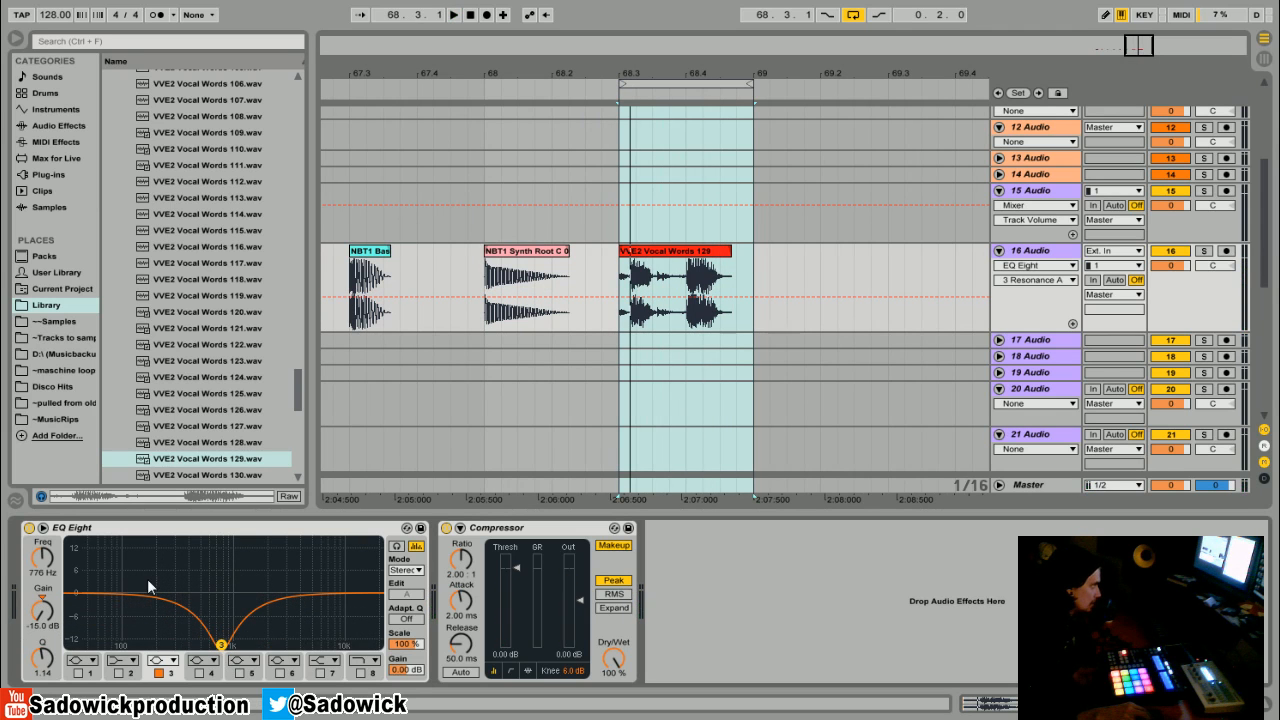
{"action": "key", "text": "space"}
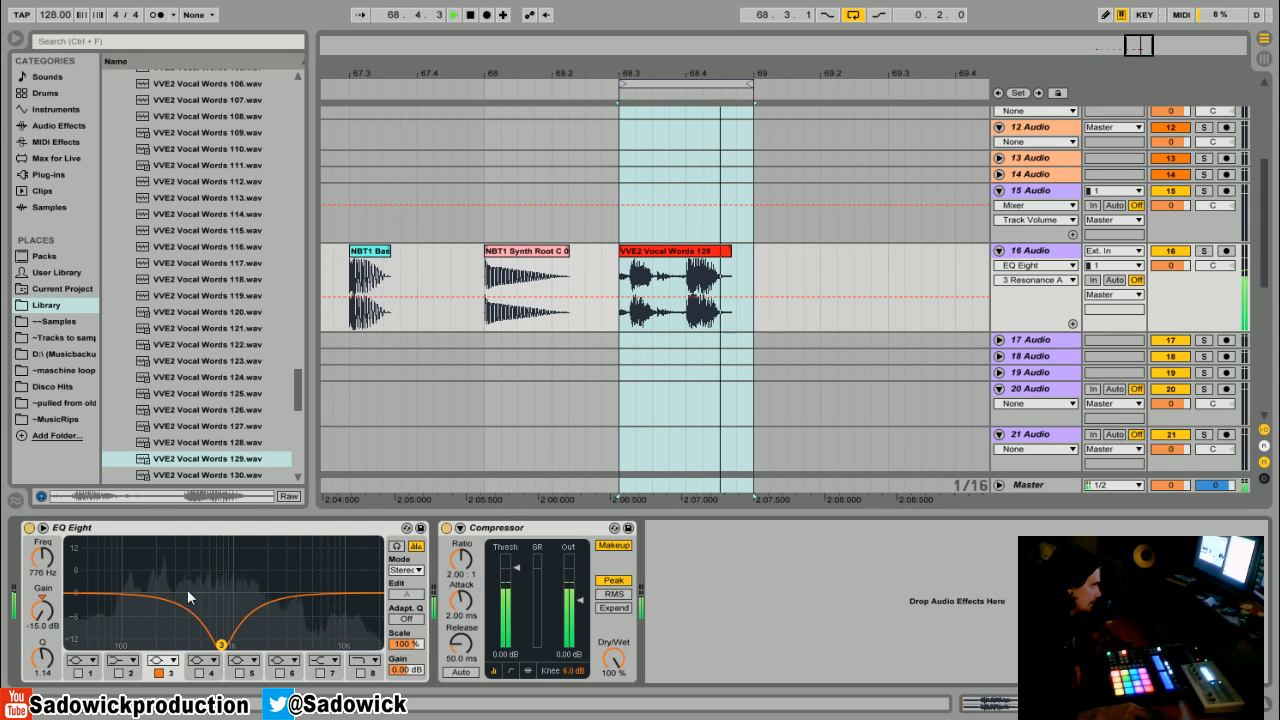
- Raise band 3 to about -0.1 dB at 949 Hz and move the loop to the first clap clip
{"action": "left_click_drag", "start_coordinate": [222, 645], "coordinate": [231, 593]}
{"action": "key", "text": "space"}
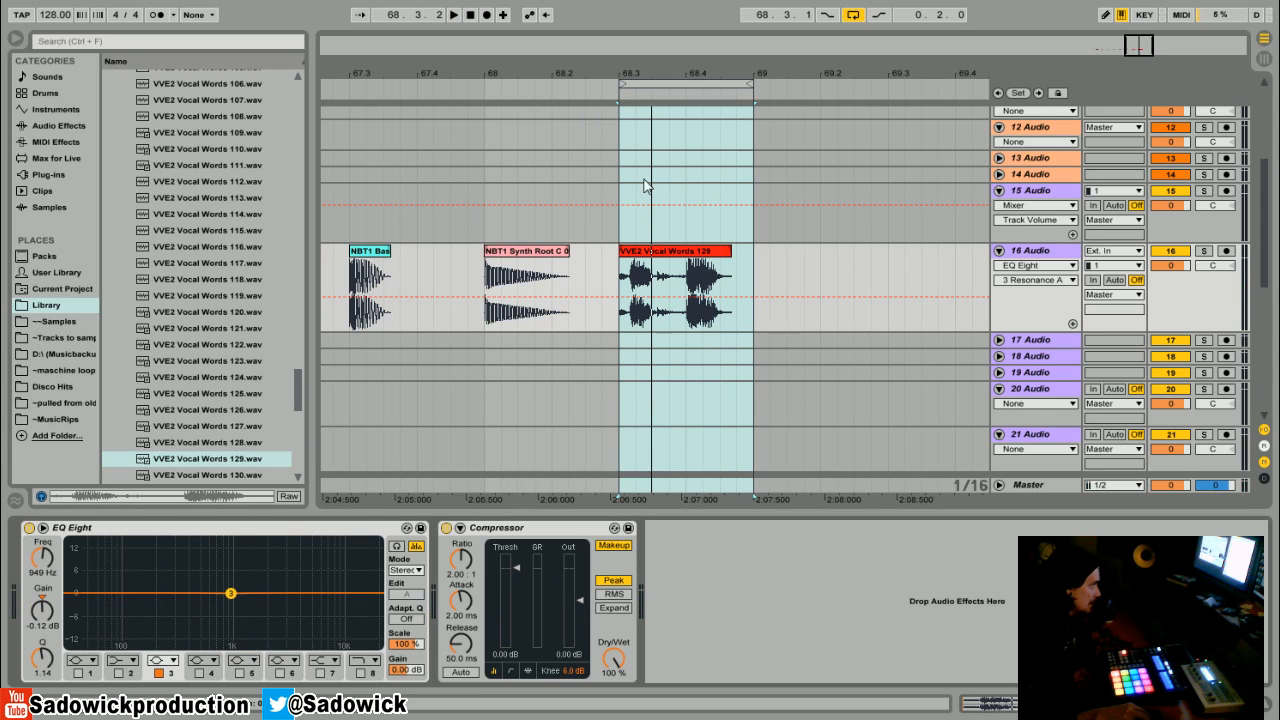
{"action": "left_click_drag", "start_coordinate": [684, 78], "coordinate": [453, 86]}
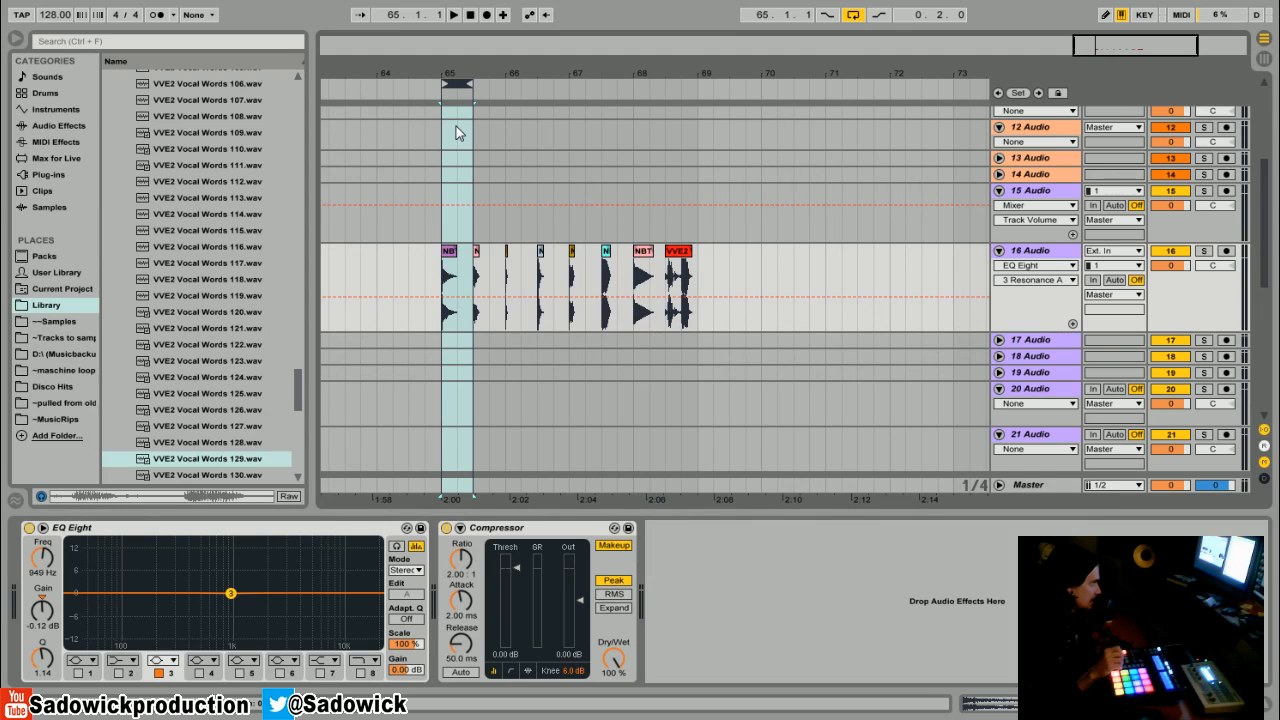
- Cut band 3 by 15 dB and sweep it to about 374 Hz with a Q of 2.82
{"action": "left_click_drag", "start_coordinate": [237, 597], "coordinate": [190, 626]}
{"action": "left_click_drag", "start_coordinate": [52, 650], "coordinate": [52, 640]}
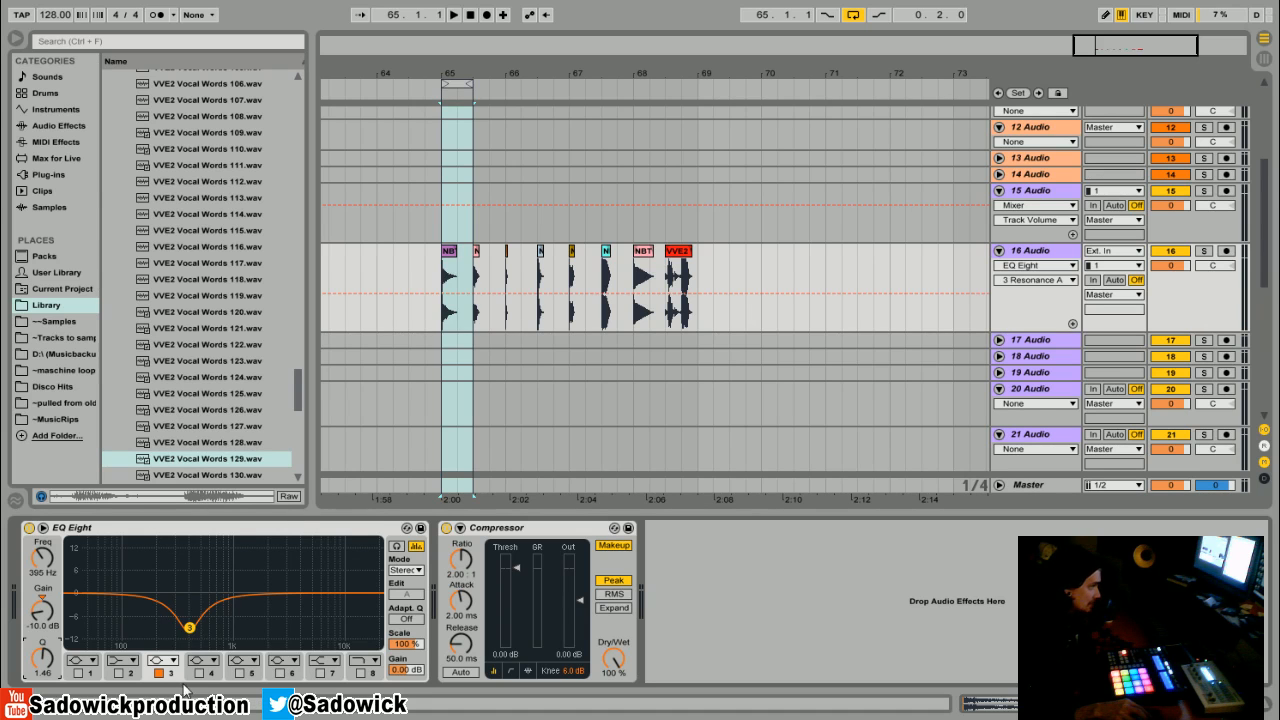
{"action": "left_click_drag", "start_coordinate": [192, 637], "coordinate": [190, 644]}
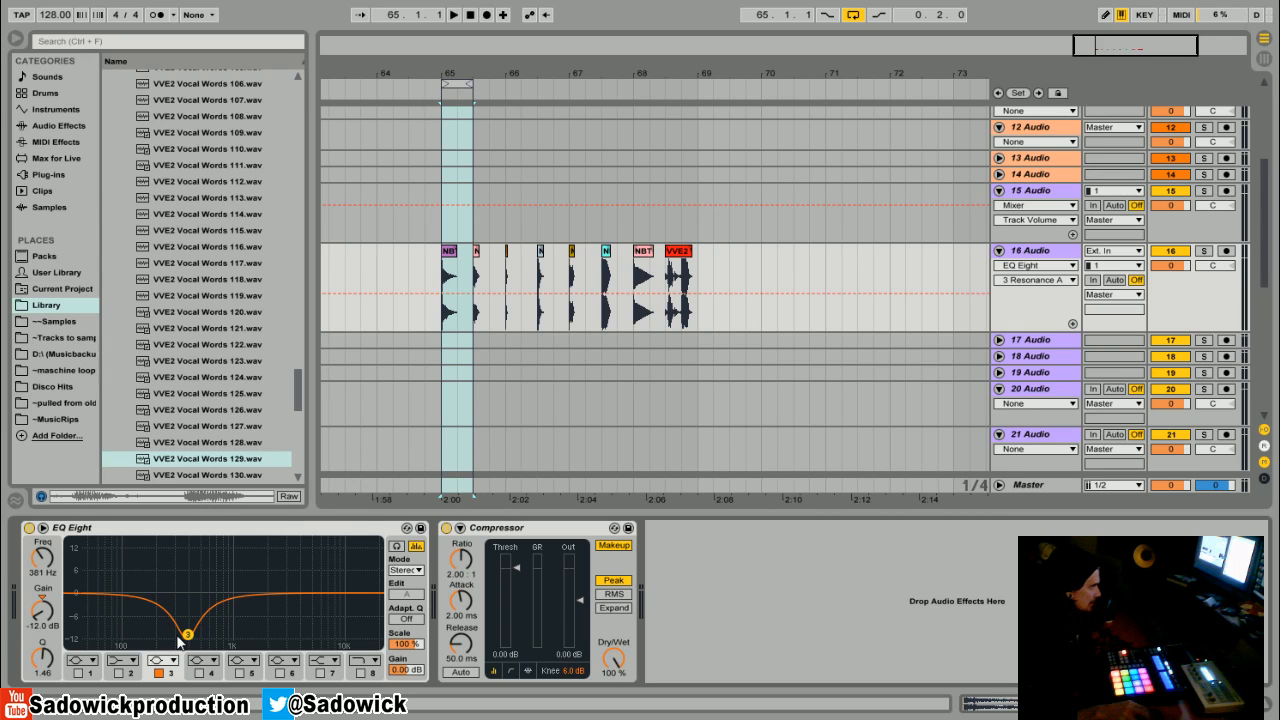
{"action": "mouse_move", "coordinate": [187, 635]}
{"action": "left_mouse_down"}
{"action": "mouse_move", "coordinate": [184, 600]}
{"action": "mouse_move", "coordinate": [186, 644]}
{"action": "left_mouse_up"}
{"action": "left_click_drag", "start_coordinate": [39, 662], "coordinate": [39, 640]}
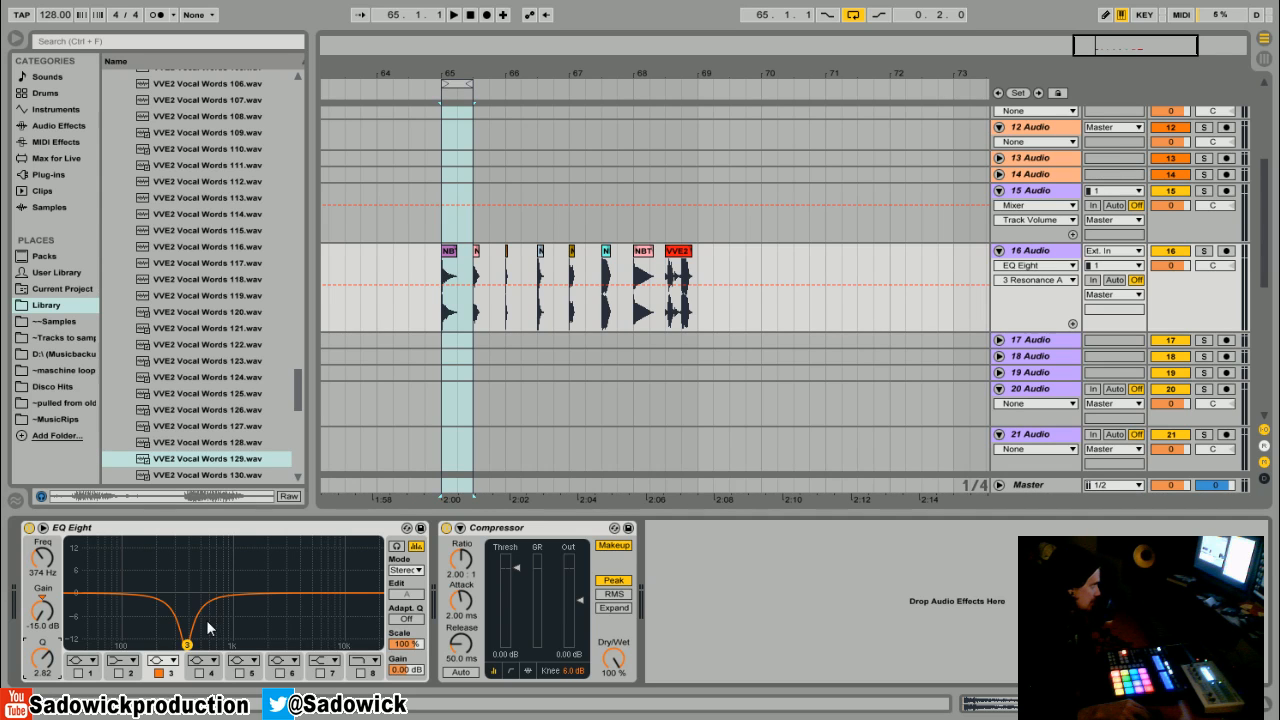
- Move band 3 to a gentle cut of about 2.6 dB at 5.59 kHz with a Q of 1.05
{"action": "left_click_drag", "start_coordinate": [187, 645], "coordinate": [178, 594]}
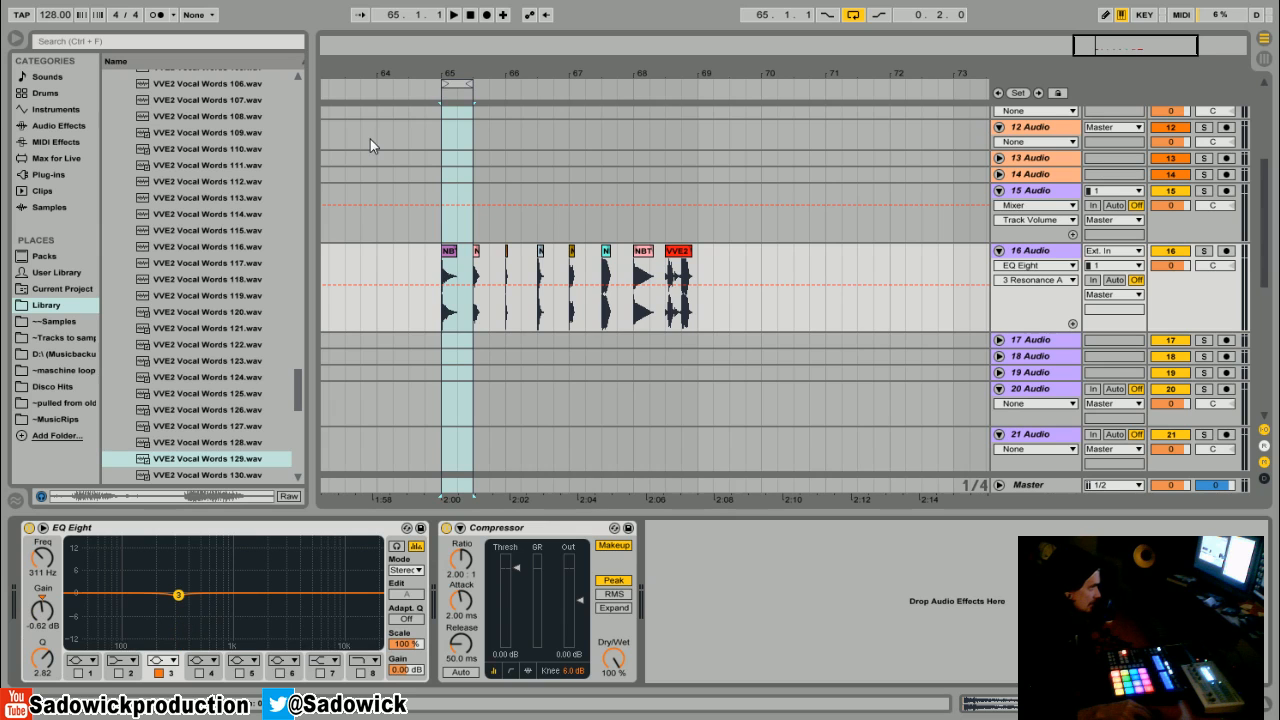
{"action": "left_click_drag", "start_coordinate": [449, 83], "coordinate": [449, 145]}
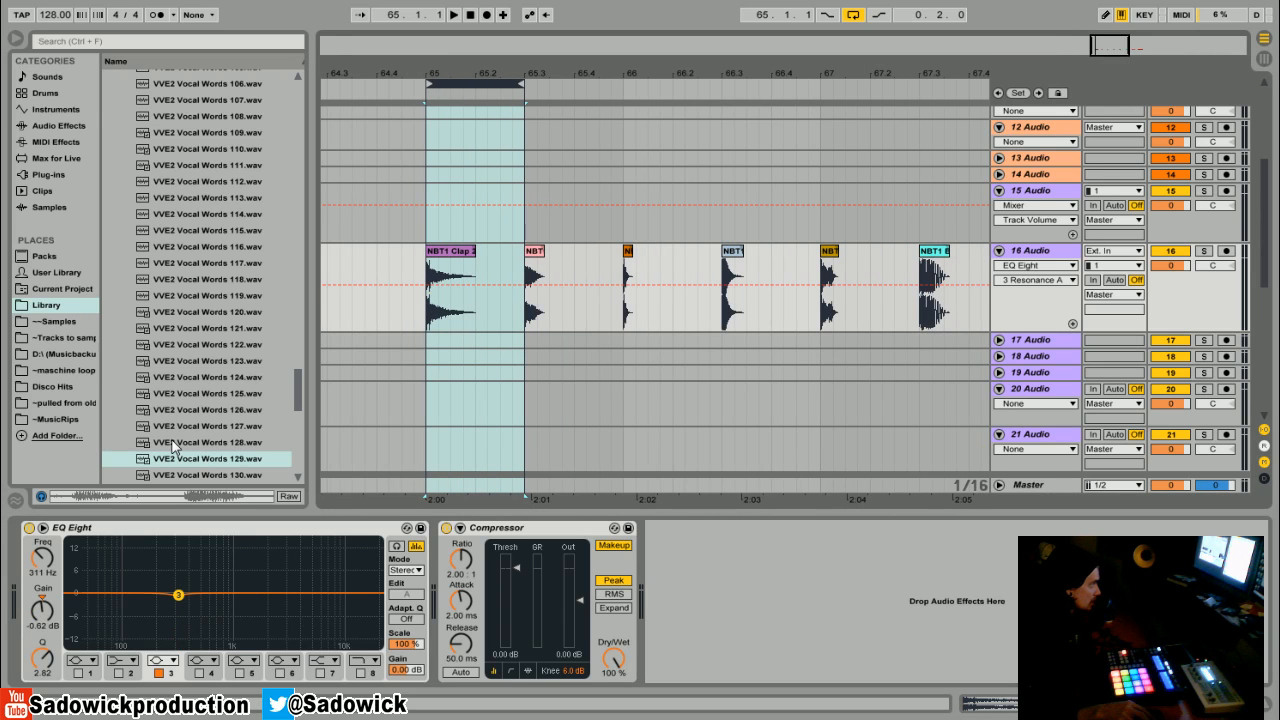
{"action": "left_click_drag", "start_coordinate": [185, 597], "coordinate": [313, 595]}
{"action": "left_click_drag", "start_coordinate": [35, 662], "coordinate": [35, 685]}
{"action": "left_click_drag", "start_coordinate": [320, 600], "coordinate": [315, 604]}
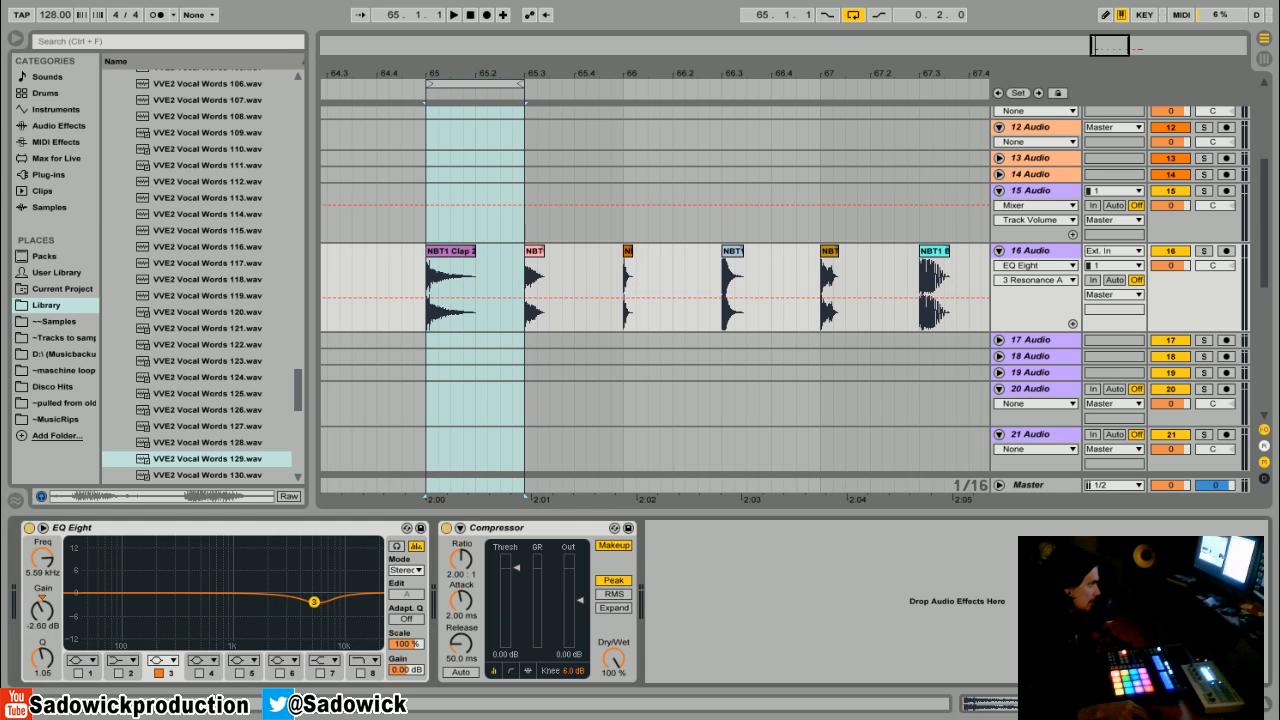
- Enable band 1 as a low-cut filter and set its frequency to about 30 Hz
{"action": "left_click", "coordinate": [86, 664]}
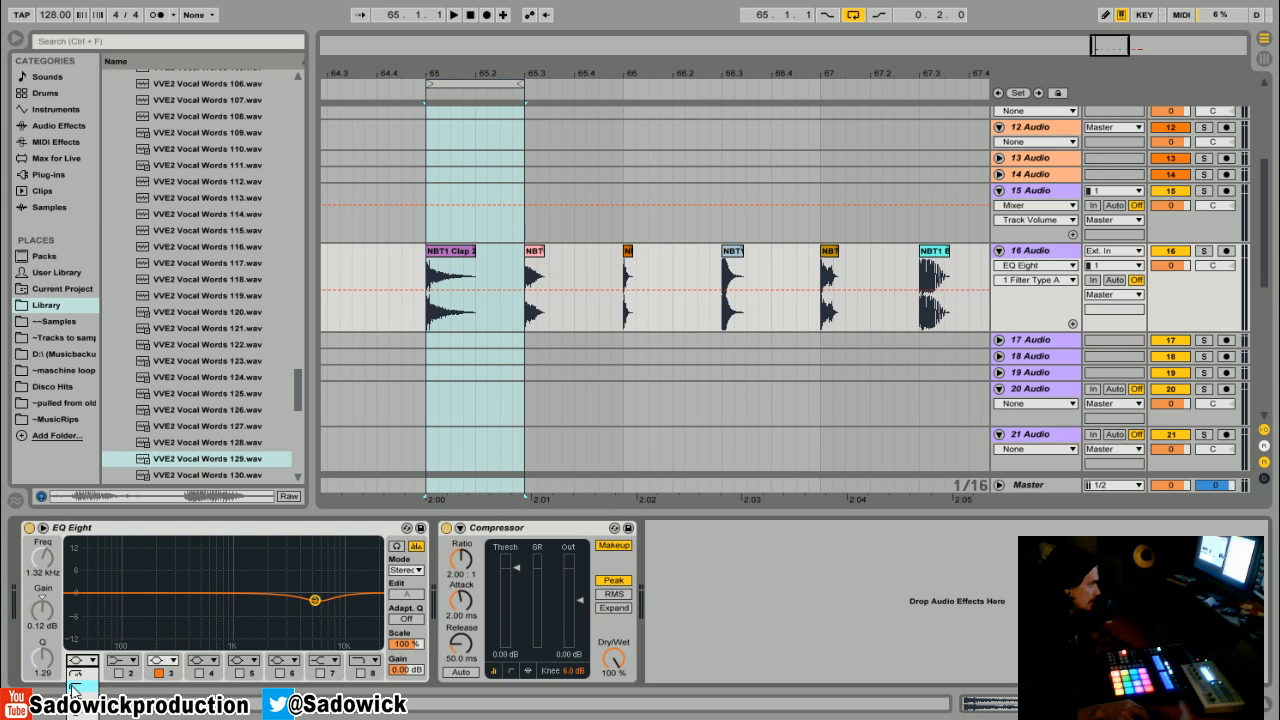
{"action": "left_click", "coordinate": [73, 688]}
{"action": "left_click", "coordinate": [78, 673]}
{"action": "left_click_drag", "start_coordinate": [254, 601], "coordinate": [137, 610]}
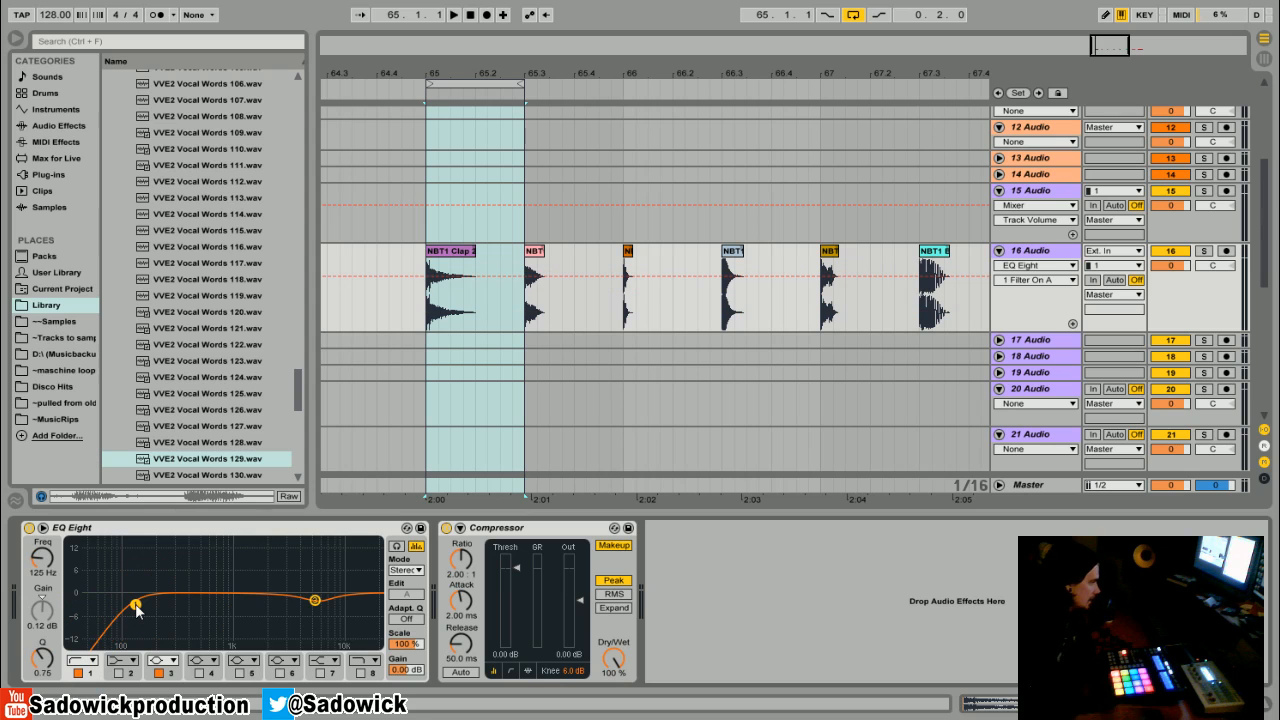
{"action": "left_click_drag", "start_coordinate": [137, 610], "coordinate": [68, 600]}
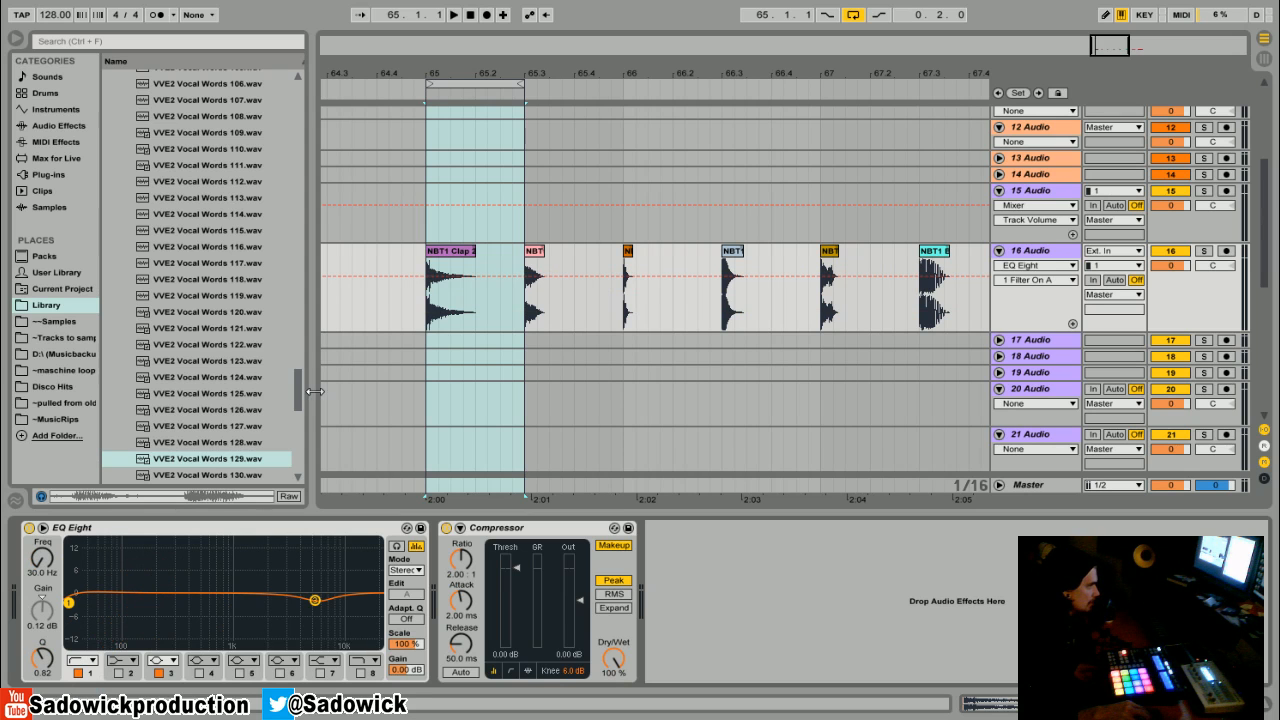
- Raise band 3 to about 0.6 dB at 6.59 kHz and audition the loop
{"action": "left_click_drag", "start_coordinate": [307, 607], "coordinate": [313, 598]}
{"action": "key", "text": "space"}
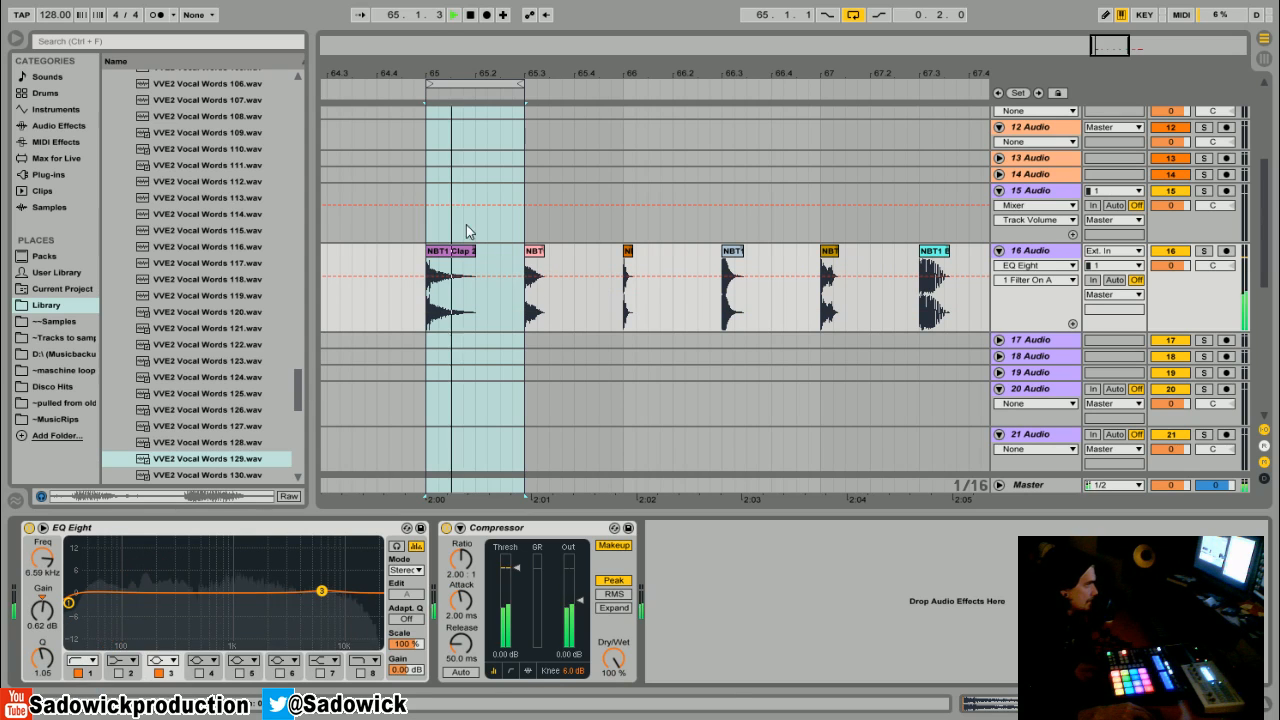
{"action": "key", "text": "space"}
- Sweep the band 1 low cut up to about 245 Hz while auditioning the clap
{"action": "left_click_drag", "start_coordinate": [69, 601], "coordinate": [160, 601]}
{"action": "key", "text": "space"}
{"action": "key", "text": "space"}
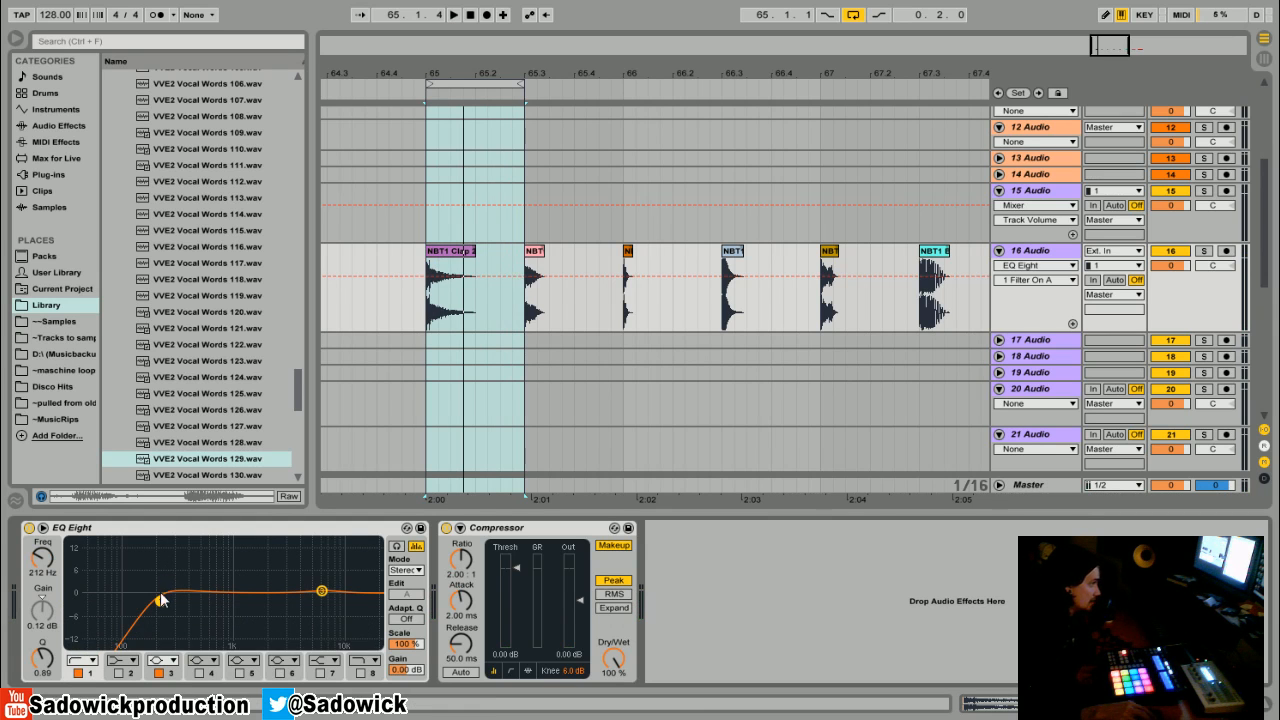
{"action": "key", "text": "space"}
{"action": "left_click_drag", "start_coordinate": [165, 608], "coordinate": [167, 609]}
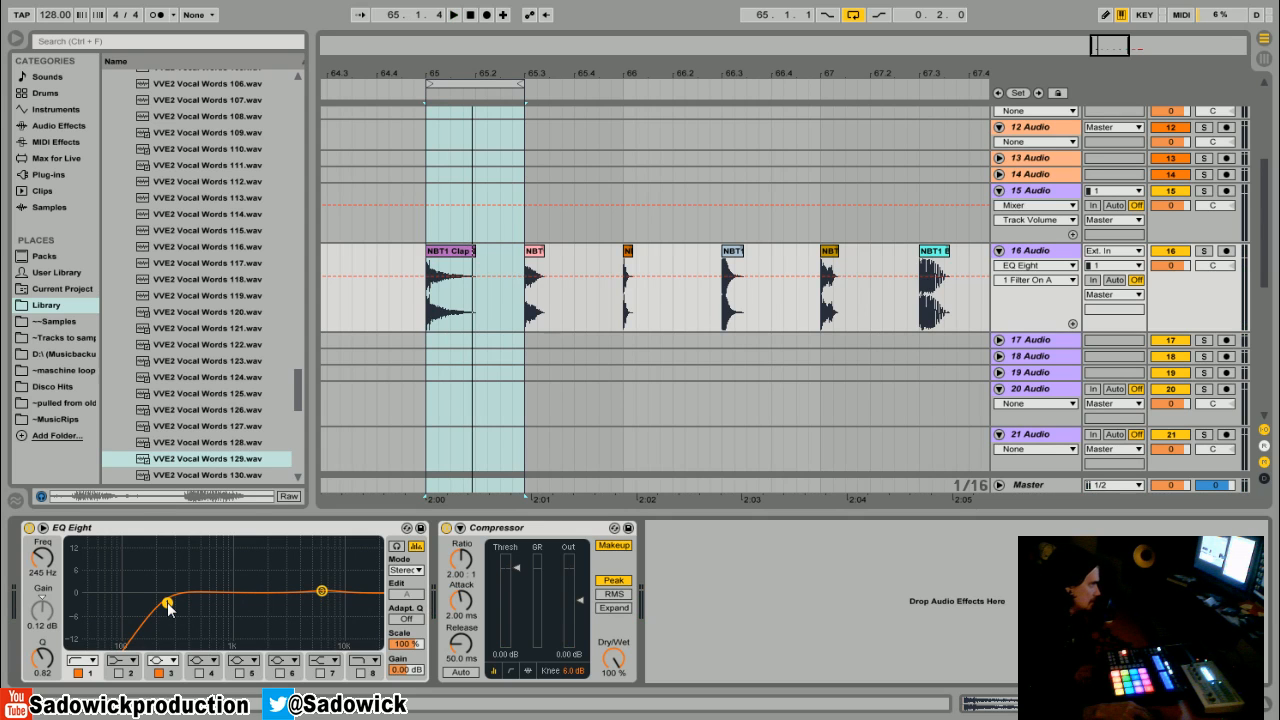
{"action": "key", "text": "space"}
- Lower the band 1 low cut to about 120 Hz and nudge band 3 slightly lower in frequency
{"action": "left_click_drag", "start_coordinate": [168, 604], "coordinate": [133, 606]}
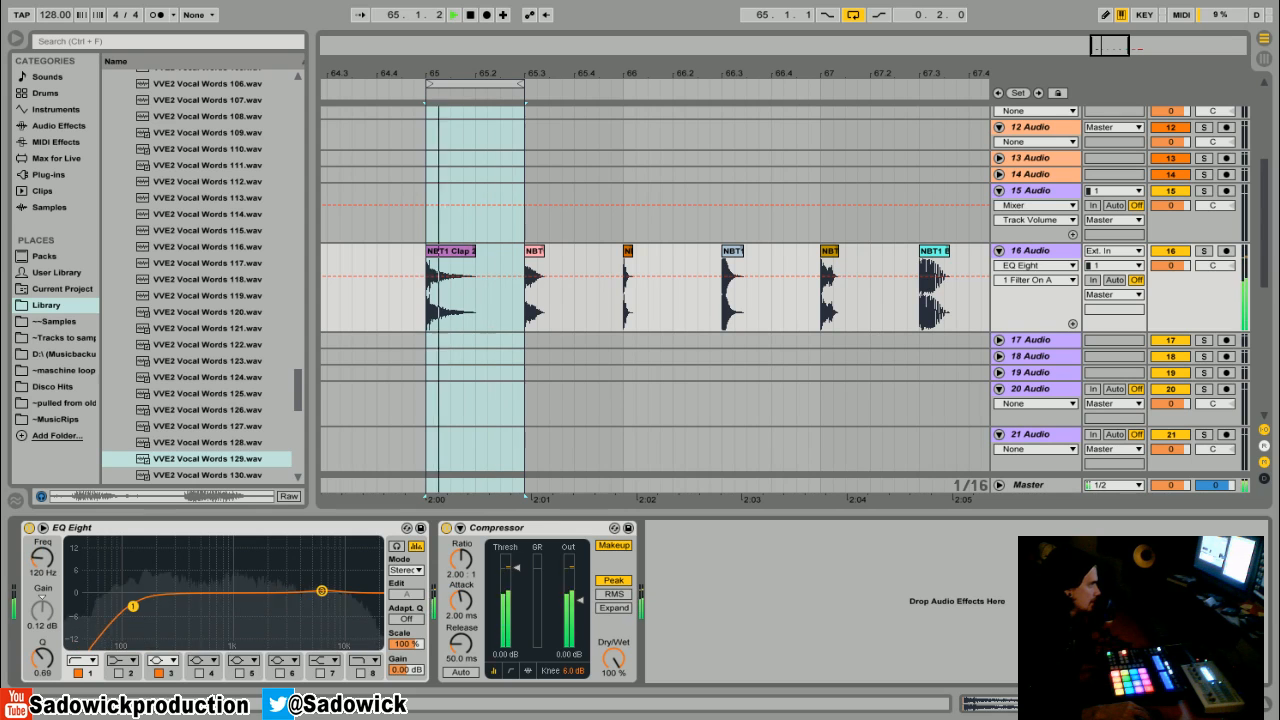
{"action": "mouse_move", "coordinate": [321, 591]}
{"action": "left_mouse_down"}
{"action": "mouse_move", "coordinate": [232, 645]}
{"action": "mouse_move", "coordinate": [268, 603]}
{"action": "mouse_move", "coordinate": [308, 591]}
{"action": "left_mouse_up"}
{"action": "key", "text": "space"}
- Raise the band 1 low cut to about 381 Hz with a Q of 0.78
{"action": "key", "text": "space"}
{"action": "left_click_drag", "start_coordinate": [136, 606], "coordinate": [188, 608]}
{"action": "key", "text": "space"}
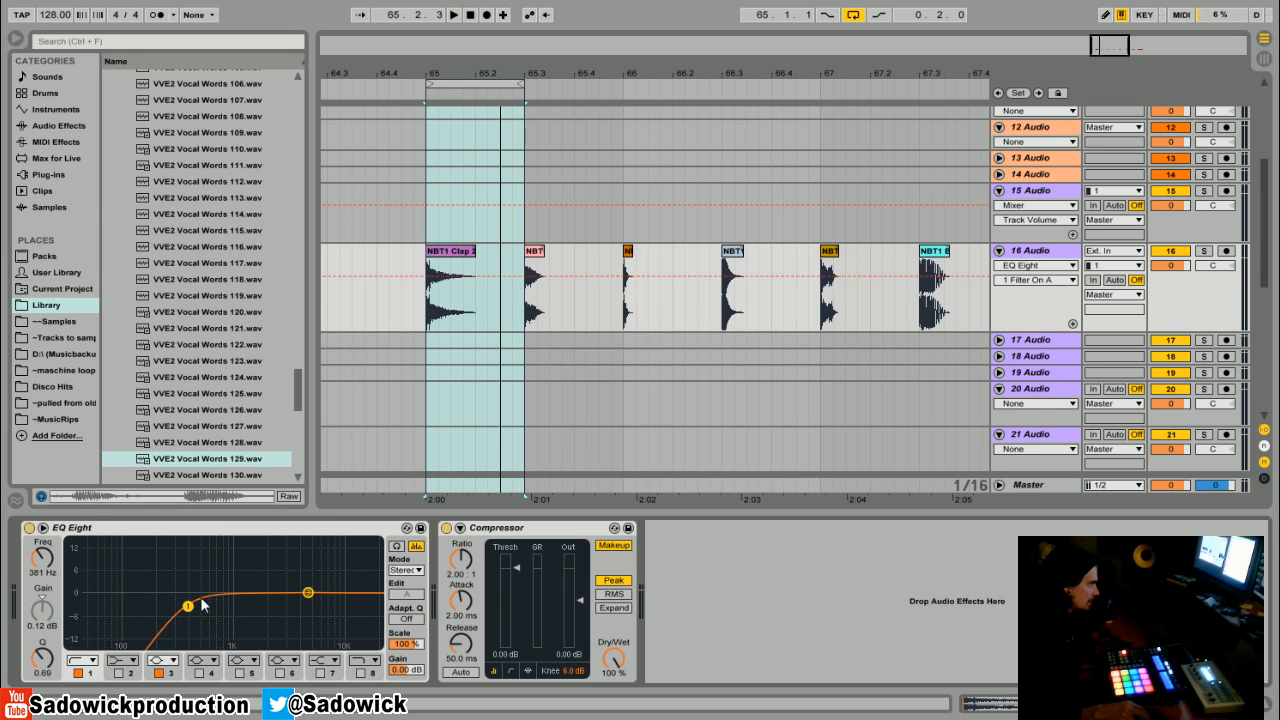
{"action": "left_click_drag", "start_coordinate": [188, 606], "coordinate": [178, 578]}
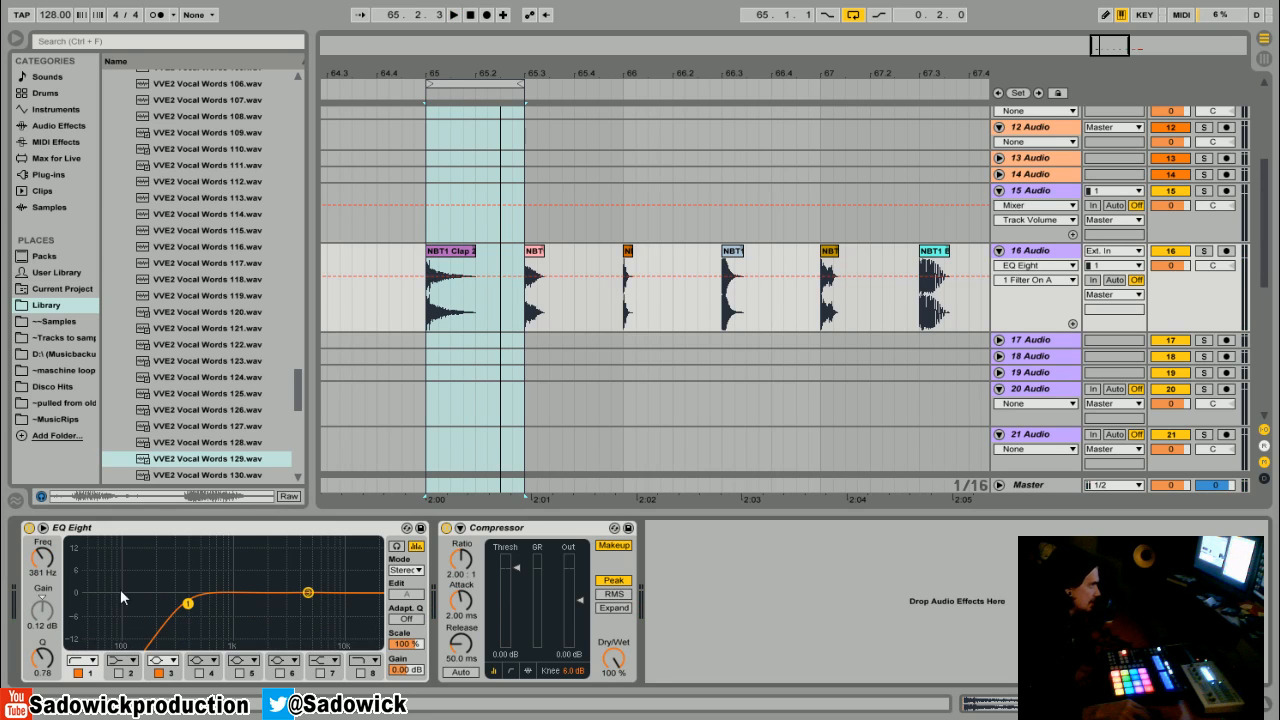
{"action": "key", "text": "space"}
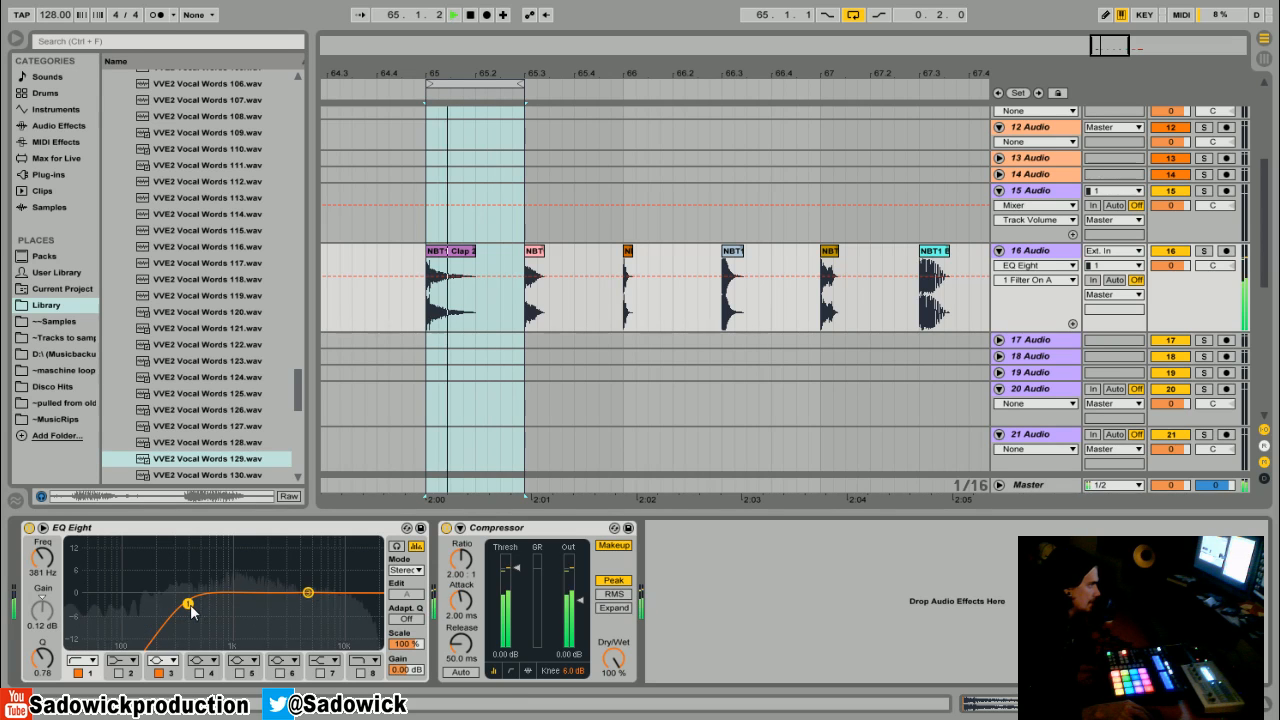
{"action": "key", "text": "space"}
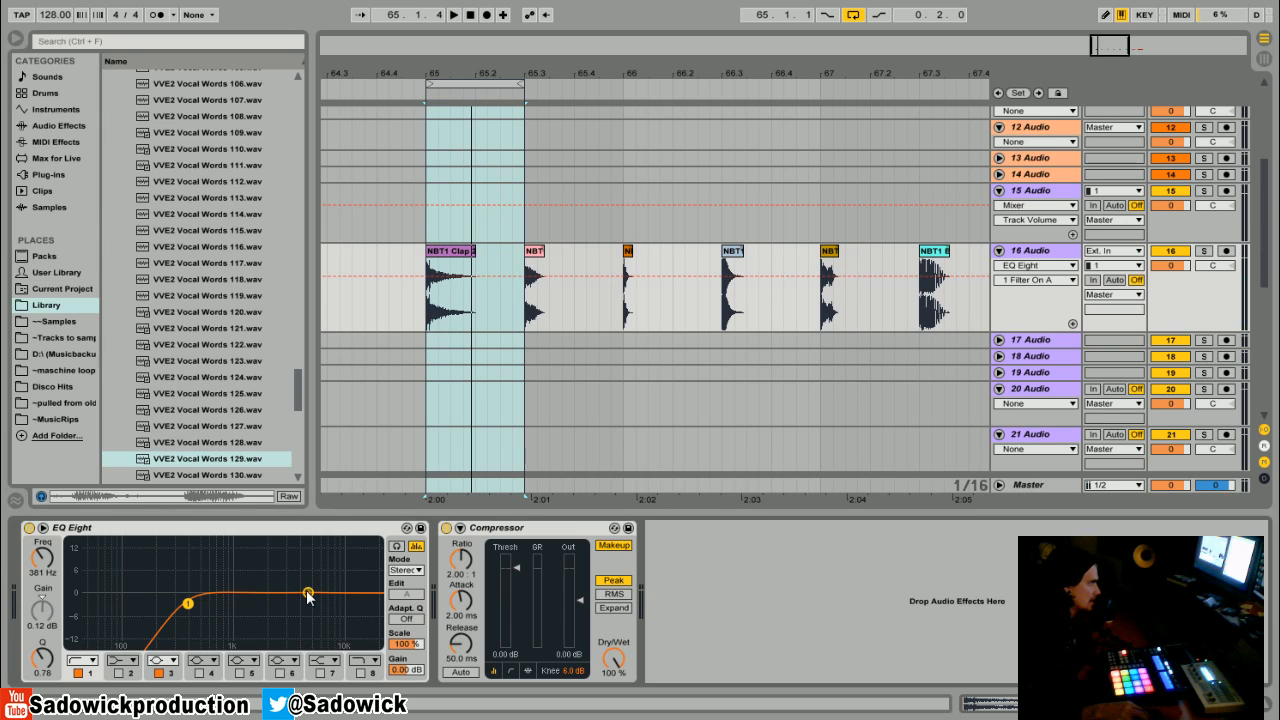
- Move band 3 to about 3.17 kHz and enable band 8 as a high-cut filter
{"action": "mouse_move", "coordinate": [309, 594]}
{"action": "left_mouse_down"}
{"action": "mouse_move", "coordinate": [367, 599]}
{"action": "mouse_move", "coordinate": [356, 634]}
{"action": "mouse_move", "coordinate": [337, 629]}
{"action": "mouse_move", "coordinate": [371, 620]}
{"action": "mouse_move", "coordinate": [255, 592]}
{"action": "mouse_move", "coordinate": [287, 593]}
{"action": "left_mouse_up"}
{"action": "key", "text": "space"}
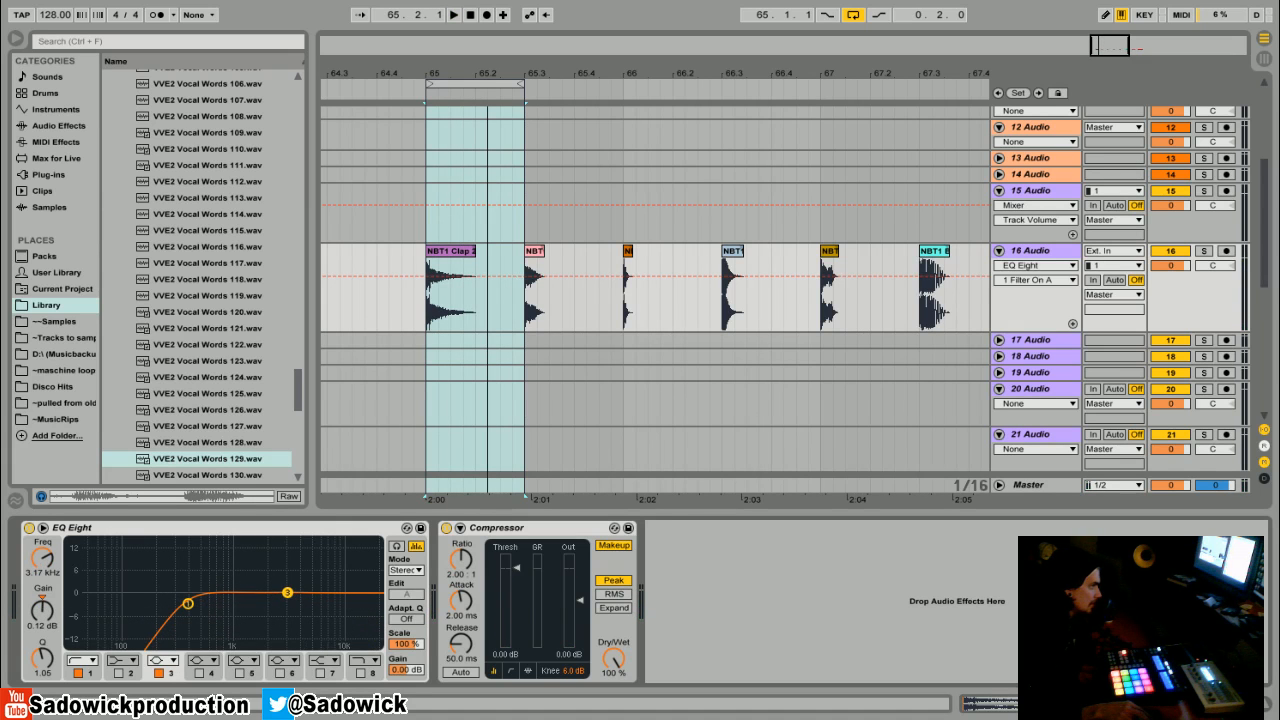
{"action": "left_click", "coordinate": [364, 672]}
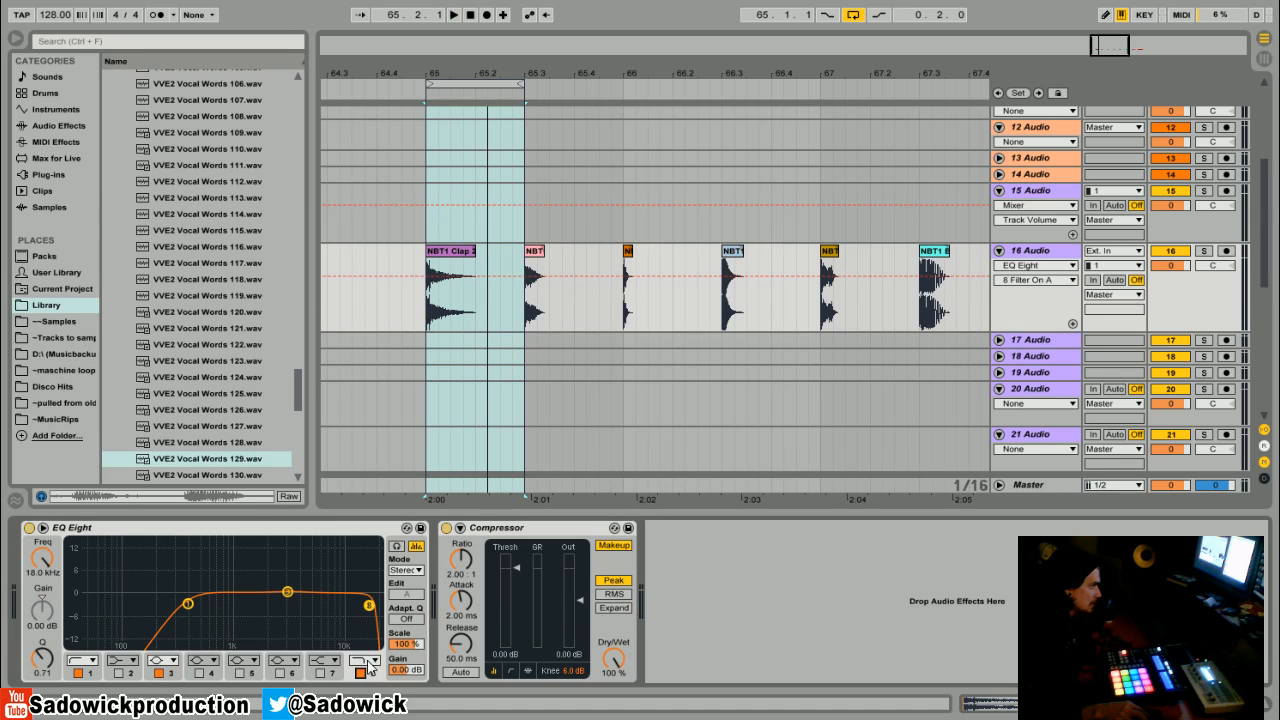
{"action": "left_click", "coordinate": [368, 662]}
{"action": "left_click", "coordinate": [377, 661]}
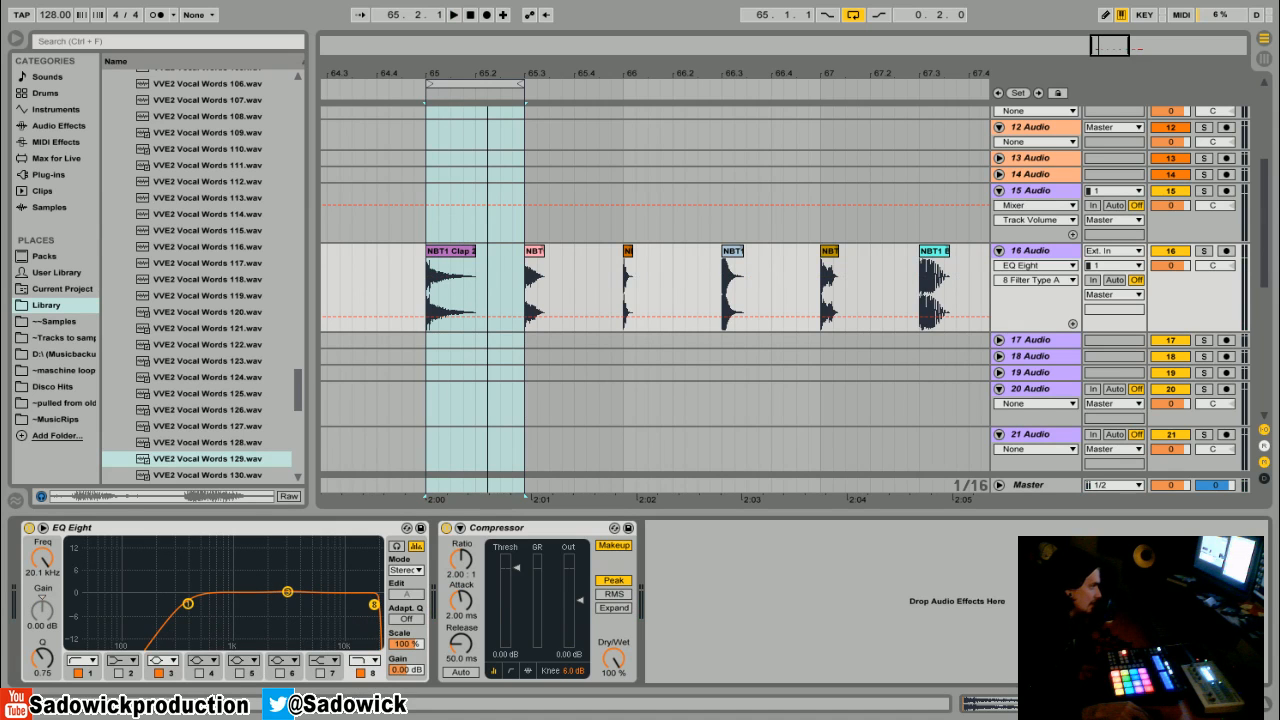
- Sweep the band 8 high cut down and settle it at about 15.0 kHz
{"action": "left_click_drag", "start_coordinate": [370, 605], "coordinate": [365, 608]}
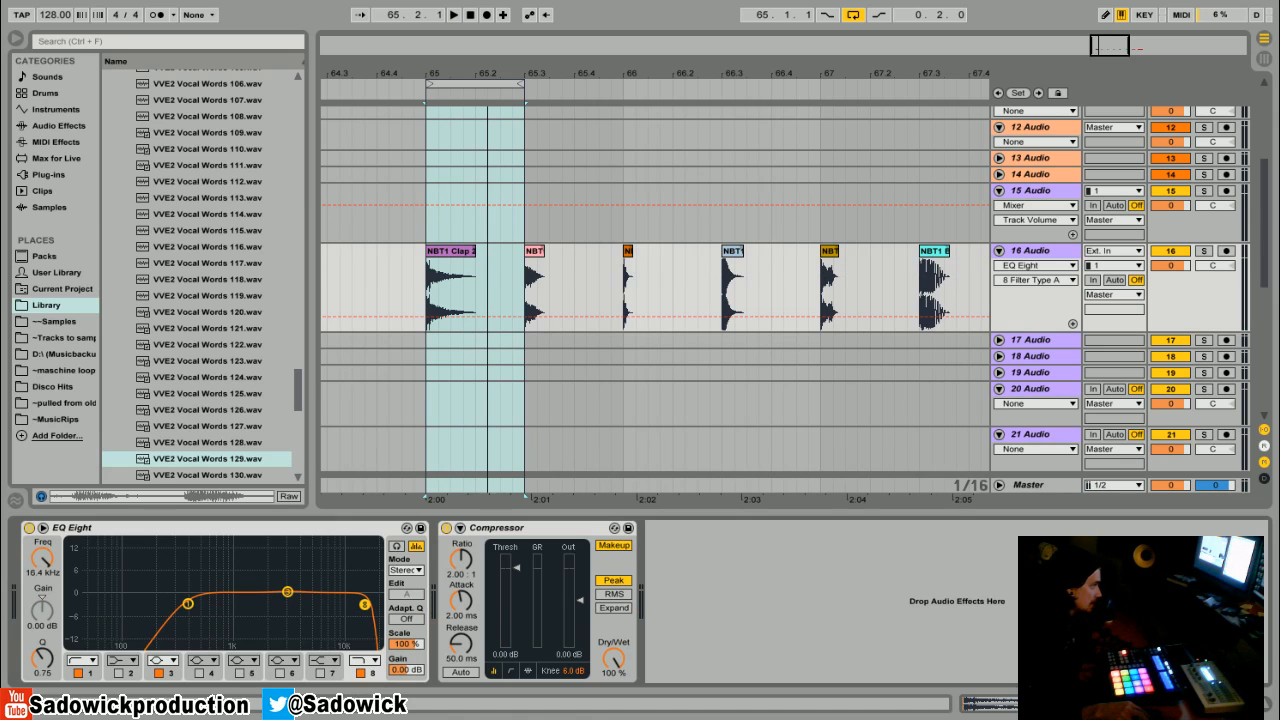
{"action": "key", "text": "space"}
{"action": "left_click_drag", "start_coordinate": [365, 604], "coordinate": [330, 603]}
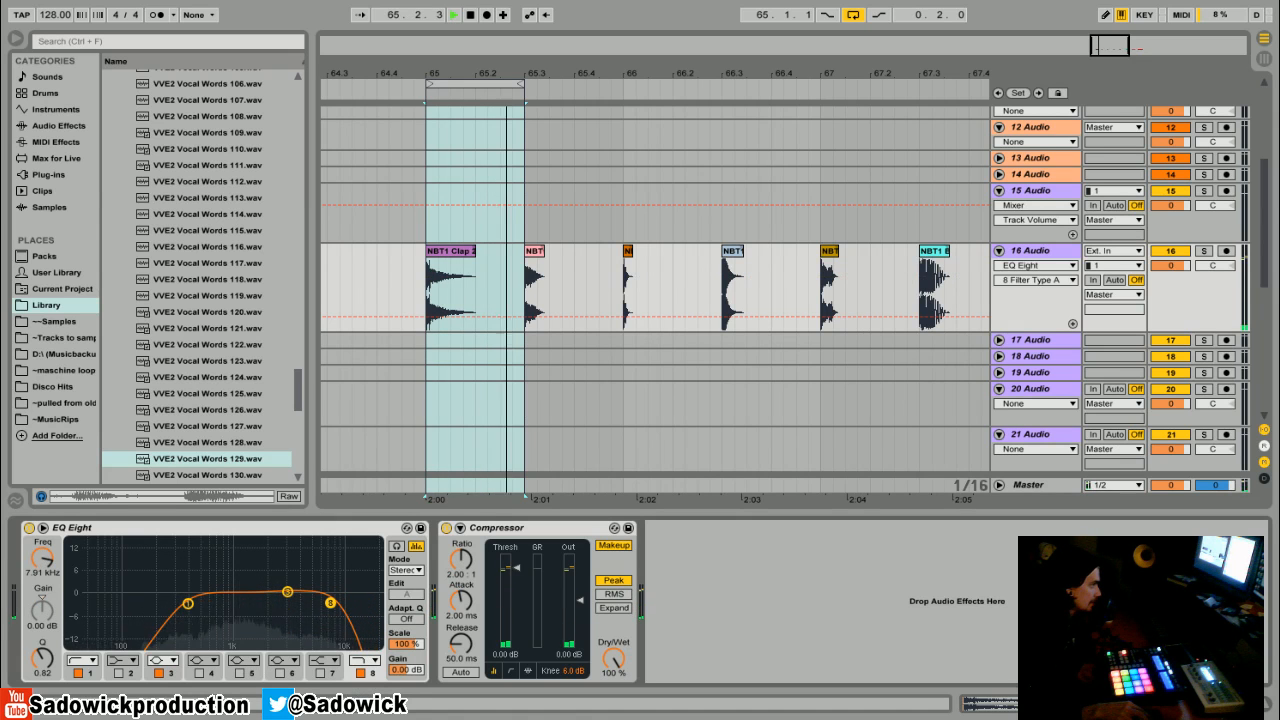
{"action": "key", "text": "space"}
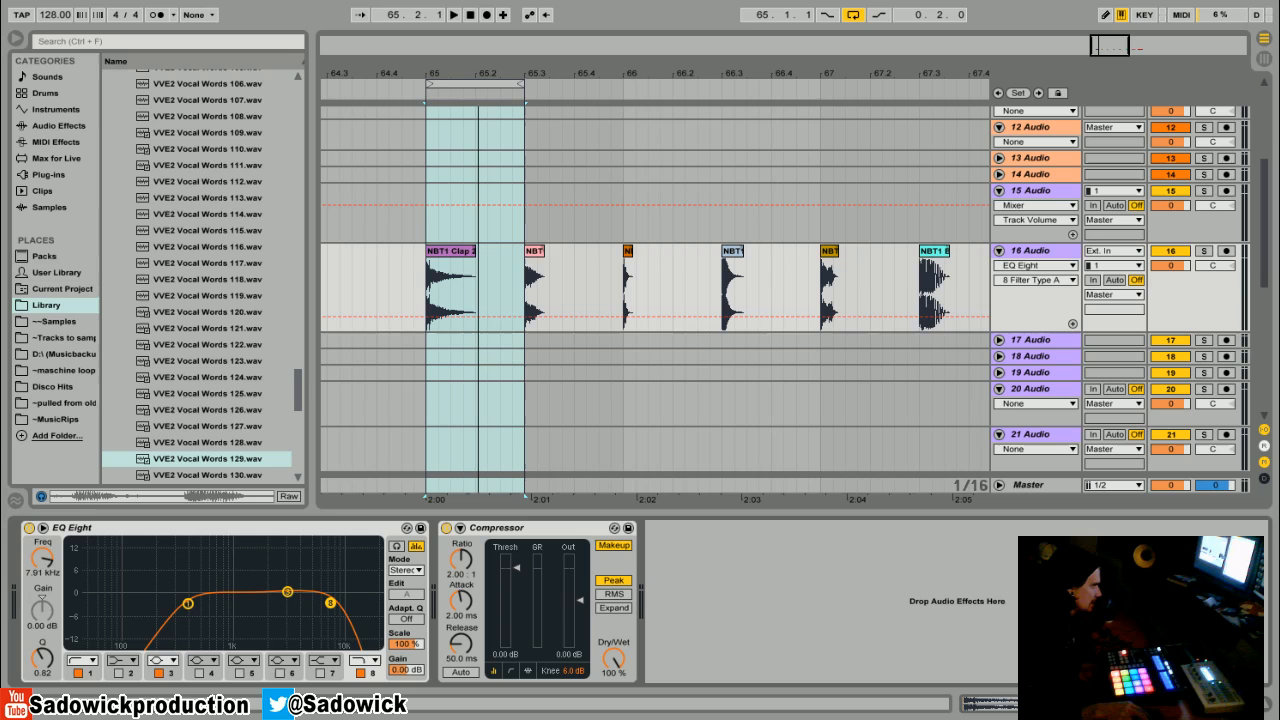
{"action": "key", "text": "space"}
{"action": "left_click_drag", "start_coordinate": [330, 603], "coordinate": [361, 603]}
{"action": "key", "text": "space"}
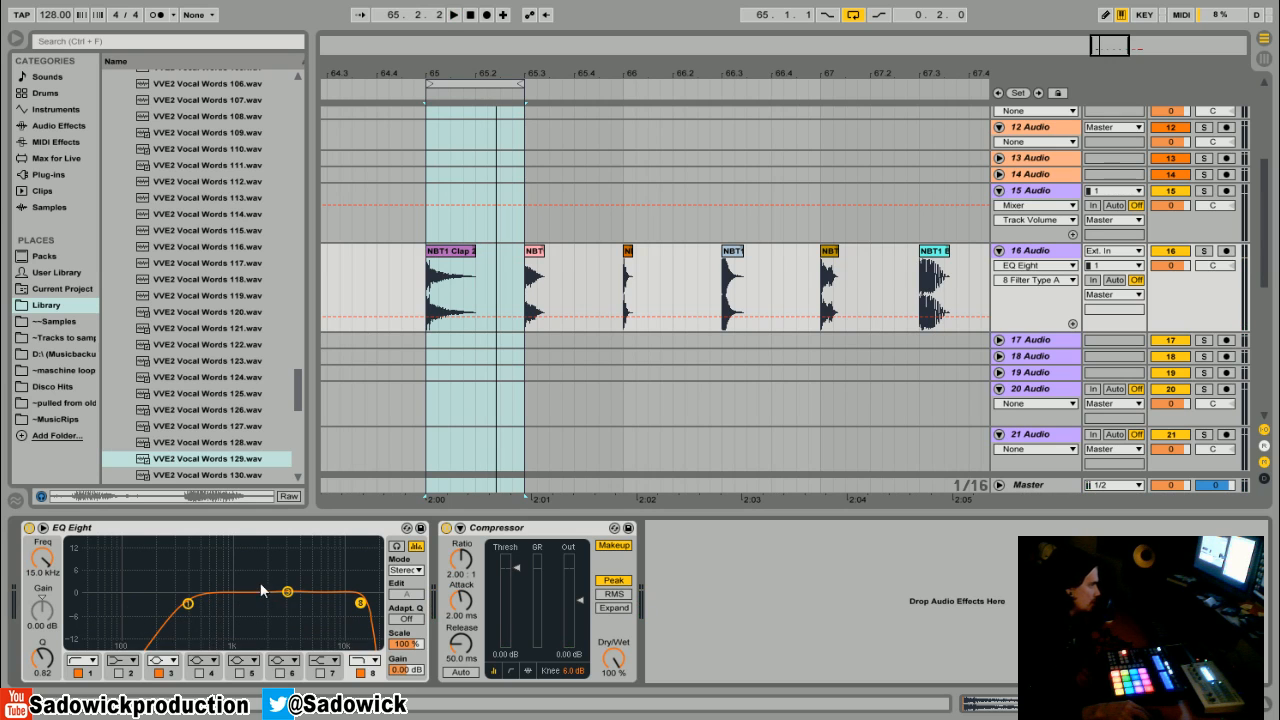
- Move band 3 to a 2.6 dB cut at about 1.61 kHz and audition the loop
{"action": "left_click_drag", "start_coordinate": [284, 592], "coordinate": [255, 599]}
{"action": "key", "text": "space"}
{"action": "key", "text": "space"}
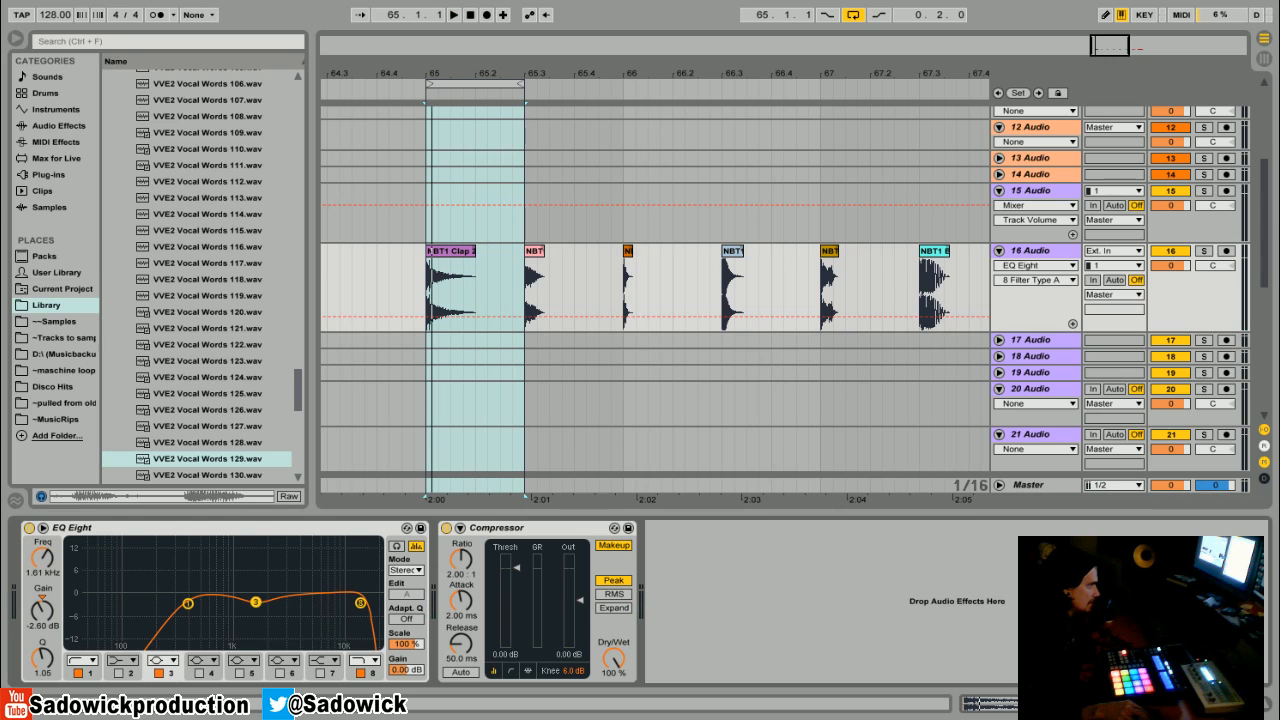
{"action": "key", "text": "space"}
- Compare the EQ Eight bypassed and active, then lower the band 1 low cut to about 30 Hz
{"action": "left_click", "coordinate": [29, 528]}
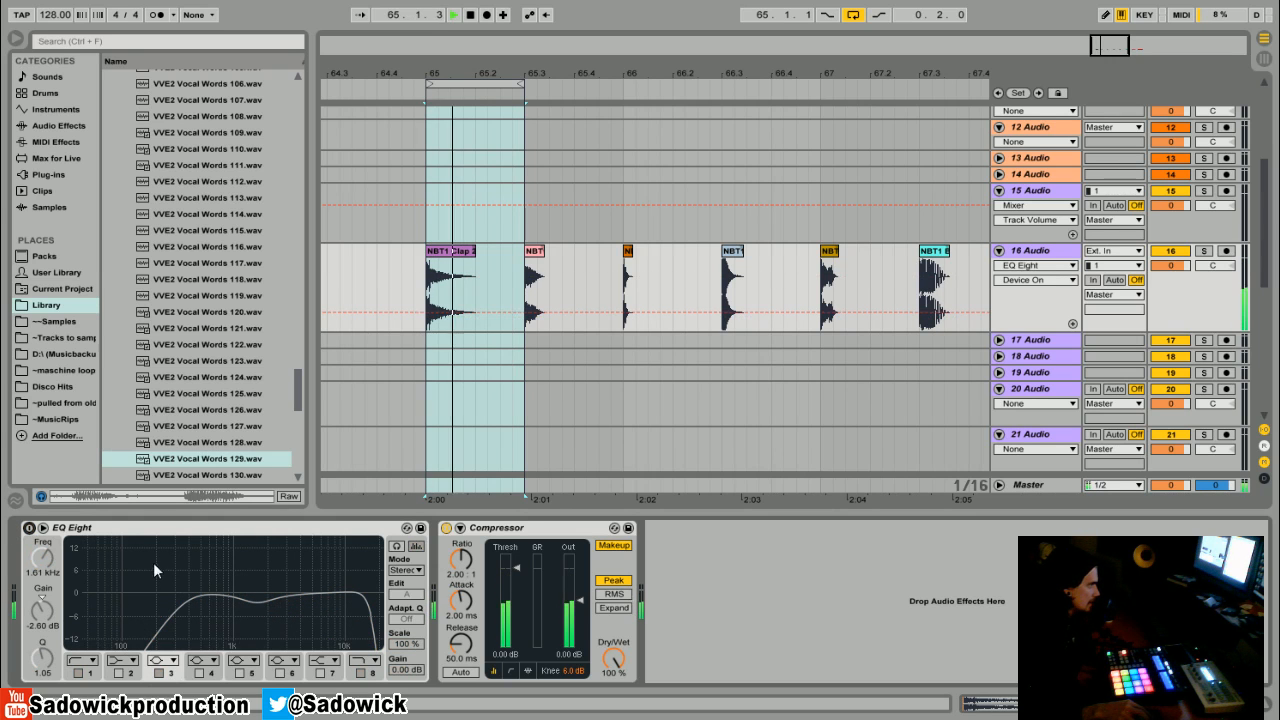
{"action": "key", "text": "space"}
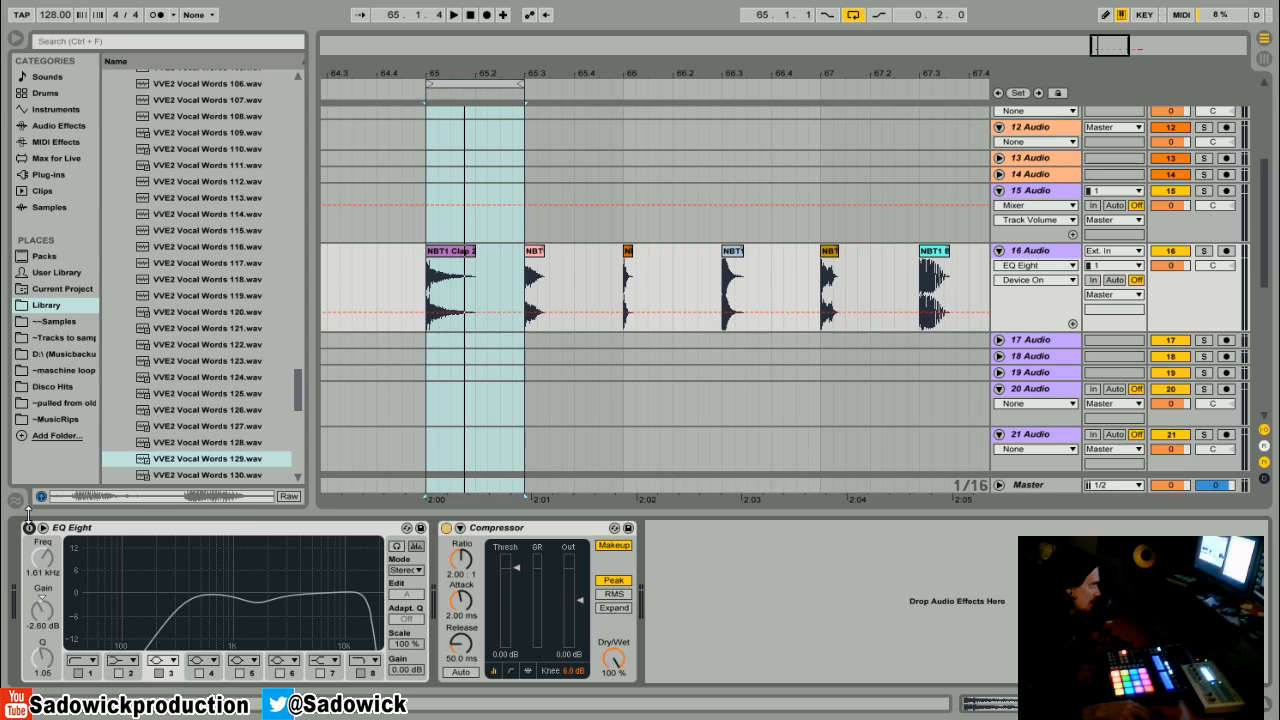
{"action": "key", "text": "space"}
{"action": "left_click", "coordinate": [29, 528]}
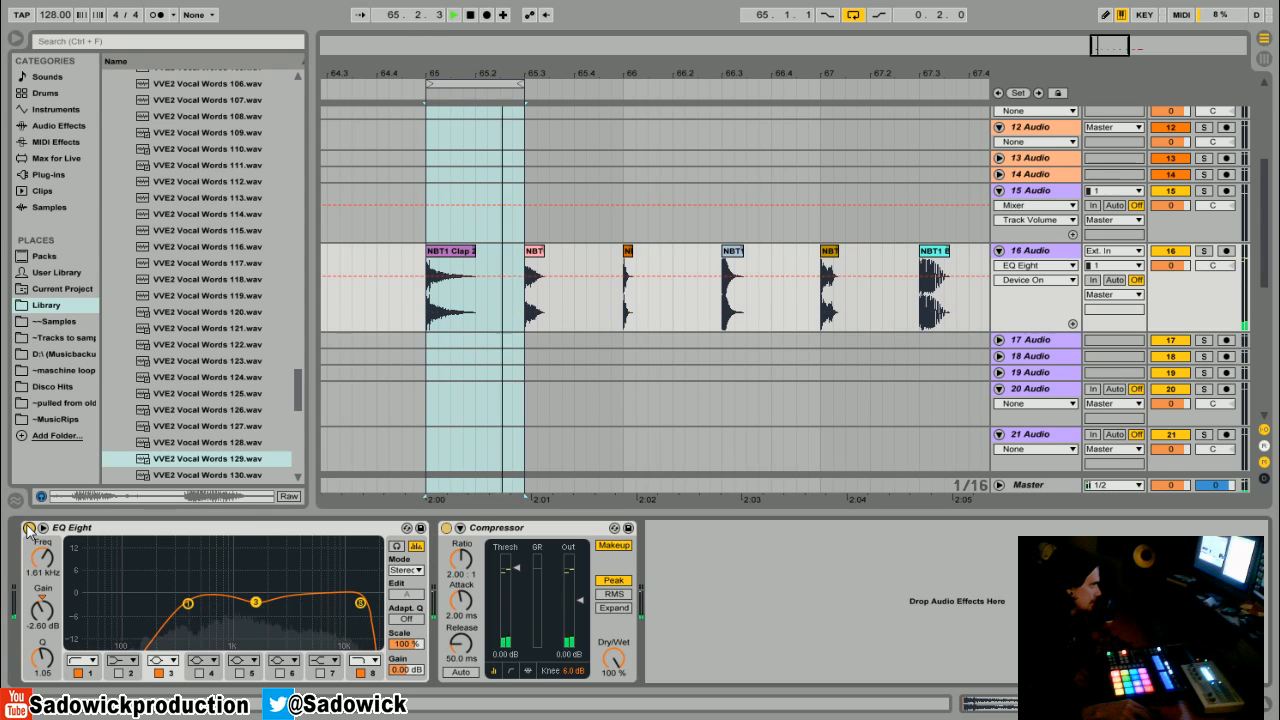
{"action": "left_click", "coordinate": [29, 528]}
{"action": "left_click", "coordinate": [29, 528]}
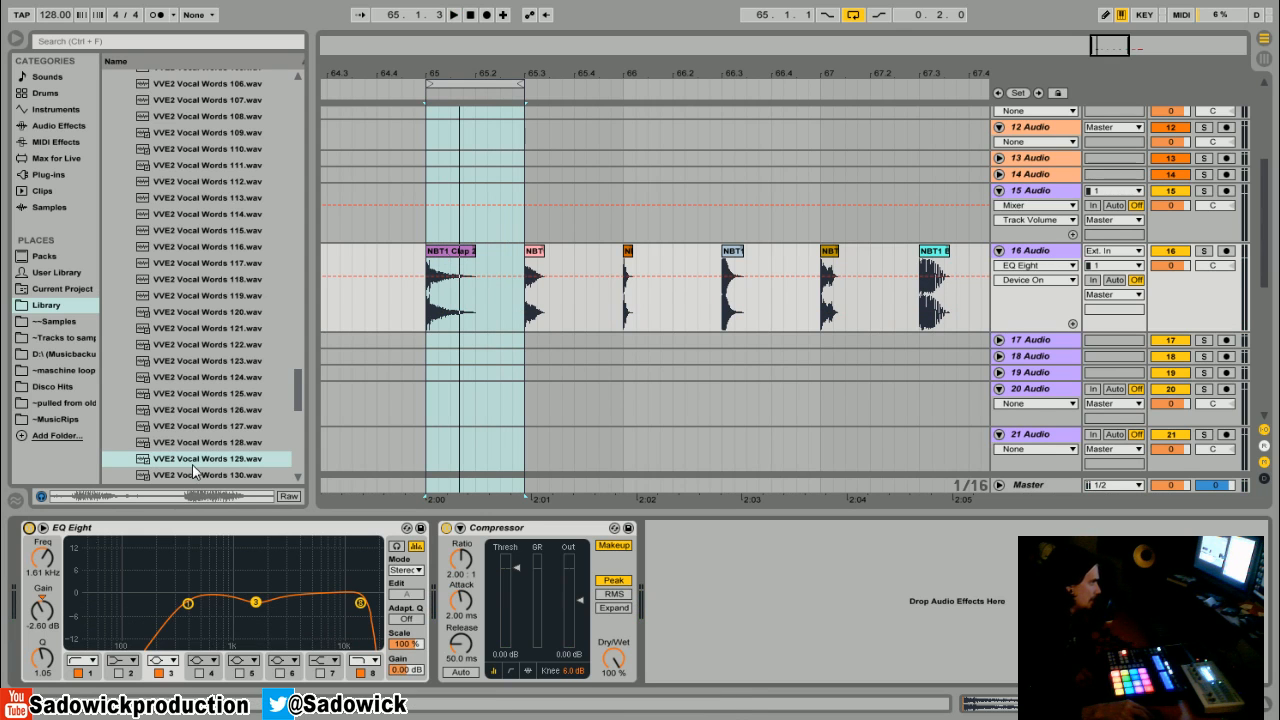
{"action": "left_click_drag", "start_coordinate": [188, 604], "coordinate": [68, 604]}
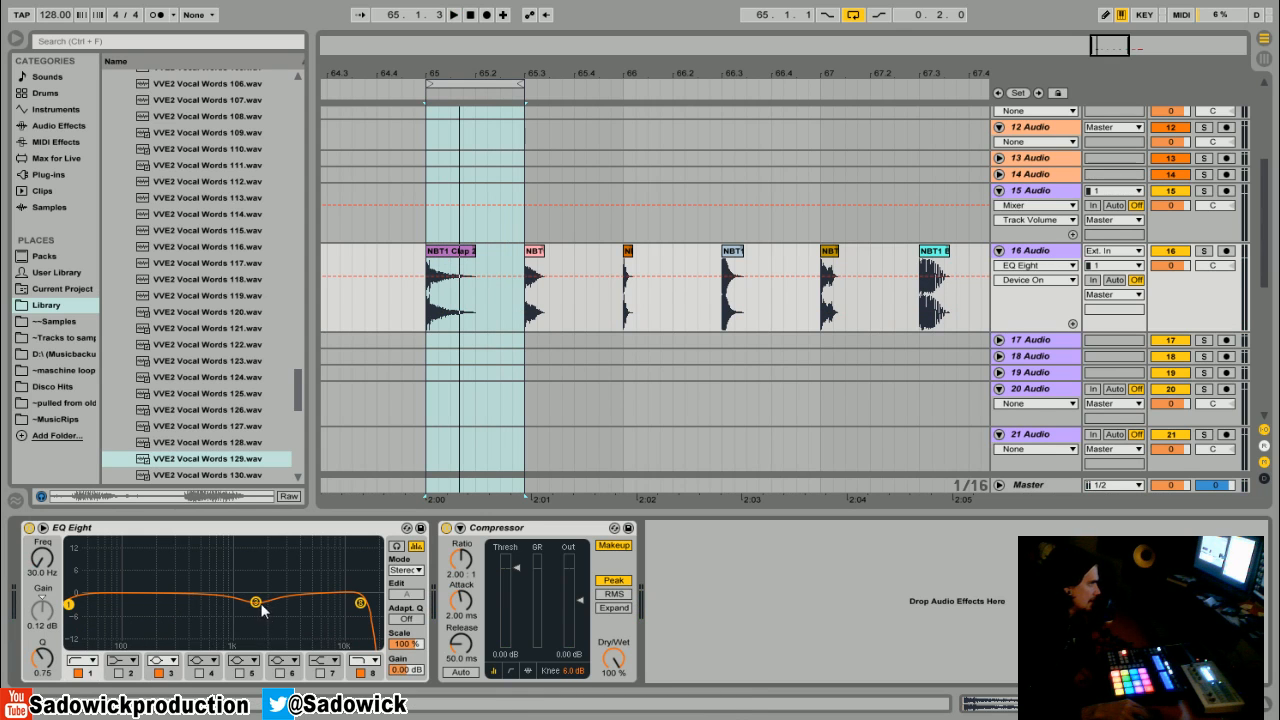
- Flatten band 3 back to 0 dB and raise the band 8 high cut to about 22 kHz
{"action": "left_click_drag", "start_coordinate": [261, 605], "coordinate": [261, 599]}
{"action": "left_click_drag", "start_coordinate": [362, 604], "coordinate": [378, 606]}
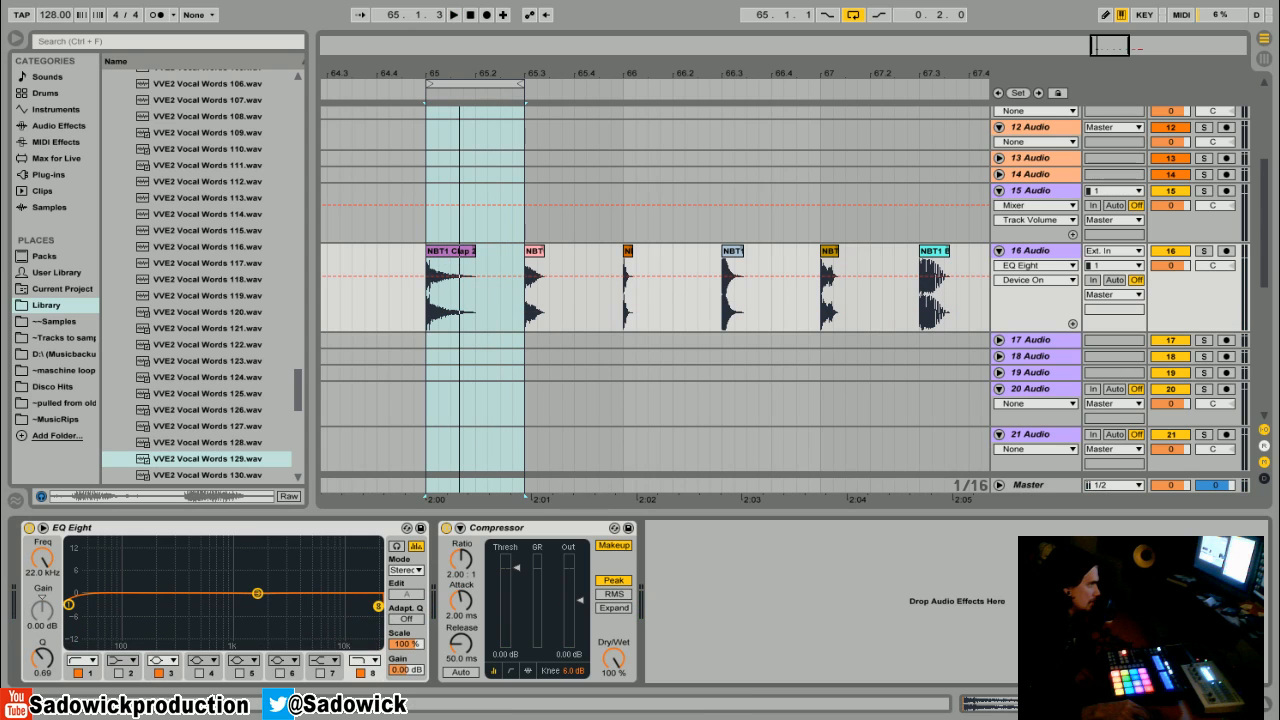
- Set the loop region to the next sample around bar 66 and audition it
{"action": "left_click_drag", "start_coordinate": [483, 79], "coordinate": [687, 120]}
{"action": "key", "text": "space"}
{"action": "key", "text": "space"}
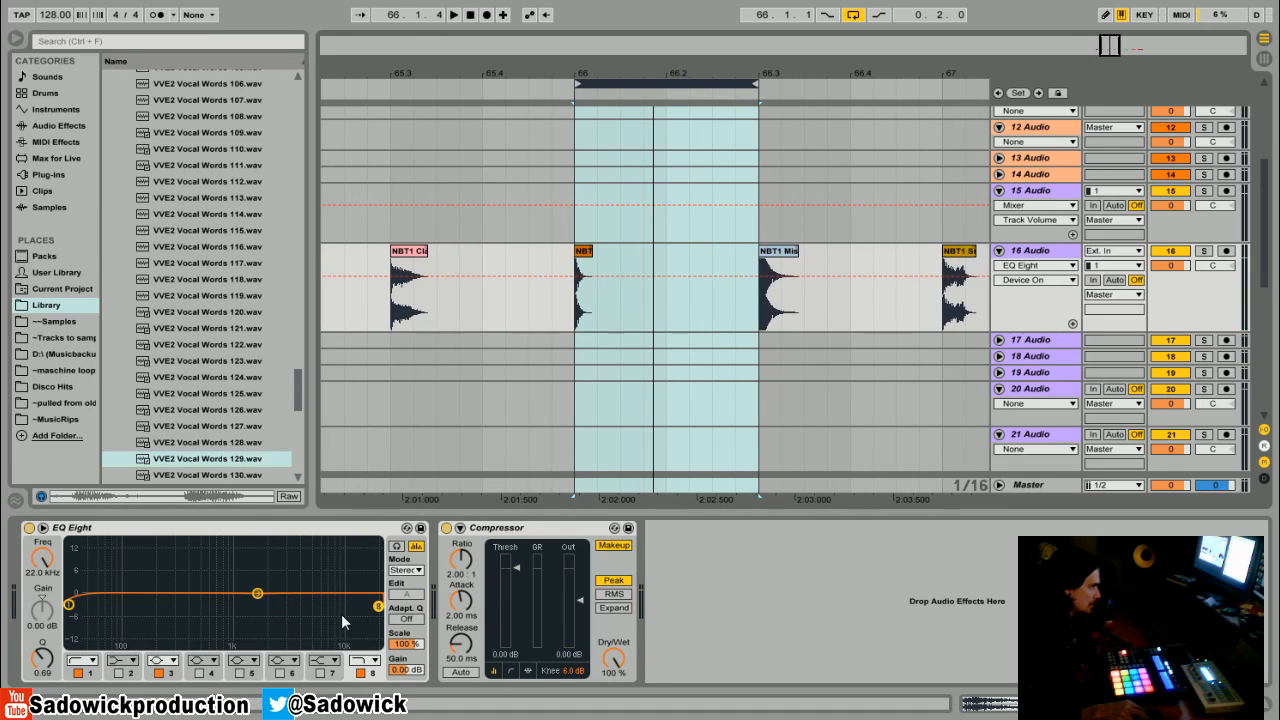
{"action": "key", "text": "space"}
- Lower the band 8 high cut to about 15.0 kHz while auditioning the loop
{"action": "mouse_move", "coordinate": [377, 605]}
{"action": "left_mouse_down"}
{"action": "mouse_move", "coordinate": [331, 602]}
{"action": "mouse_move", "coordinate": [361, 604]}
{"action": "left_mouse_up"}
{"action": "key", "text": "space"}
{"action": "key", "text": "space"}
{"action": "key", "text": "space"}
{"action": "key", "text": "space"}
{"action": "key", "text": "space"}
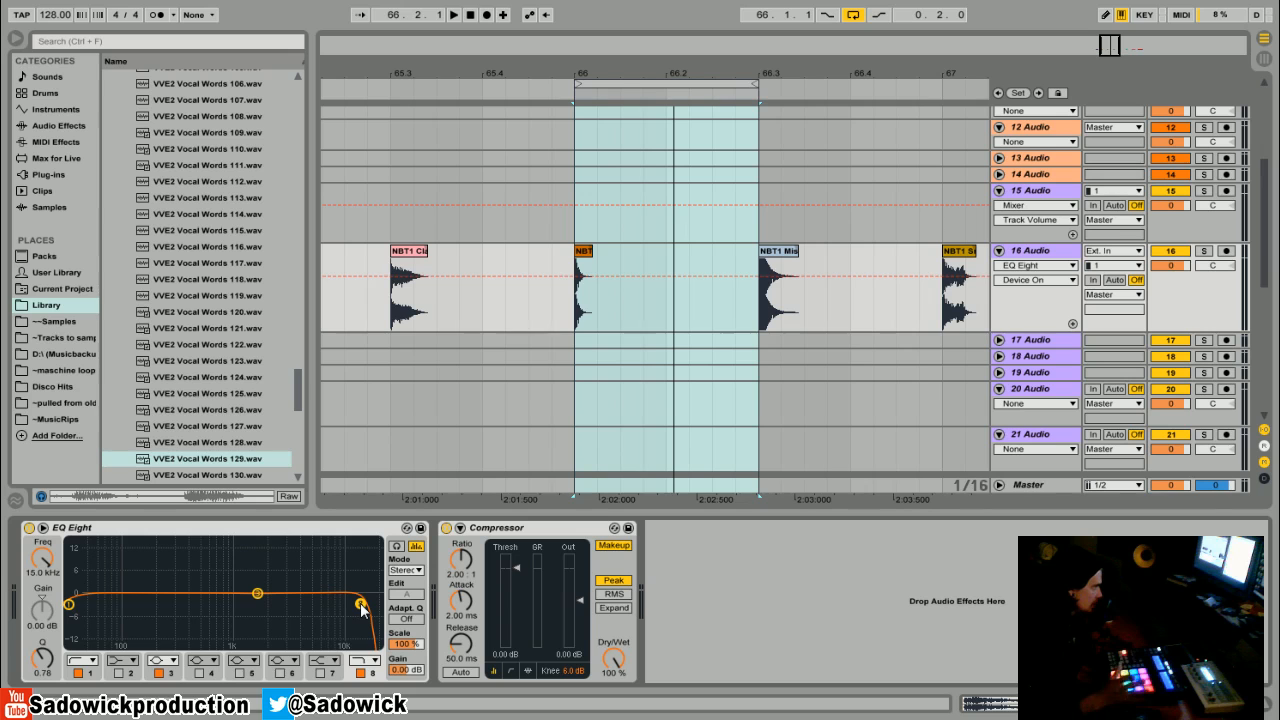
{"action": "key", "text": "space"}
{"action": "key", "text": "space"}
- Sweep the band 1 low cut up to about 395 Hz and reduce its Q to about 1.02
{"action": "left_click", "coordinate": [69, 604]}
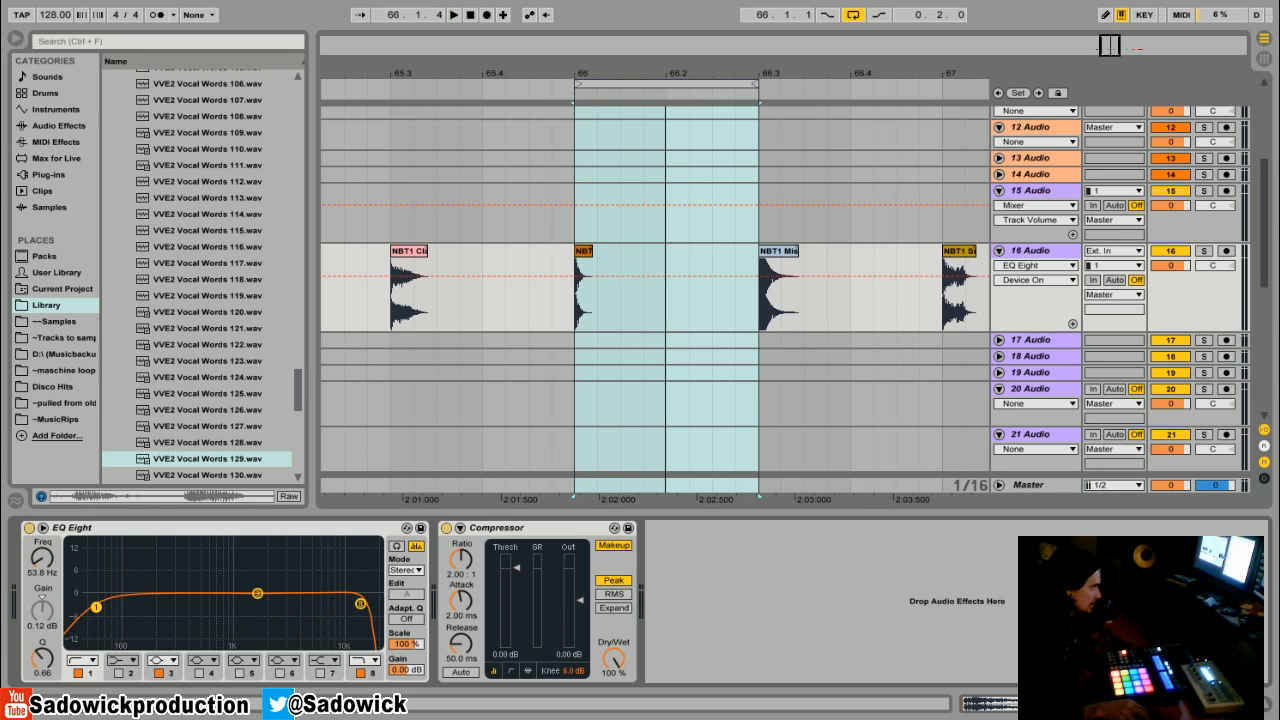
{"action": "left_click_drag", "start_coordinate": [96, 607], "coordinate": [187, 593]}
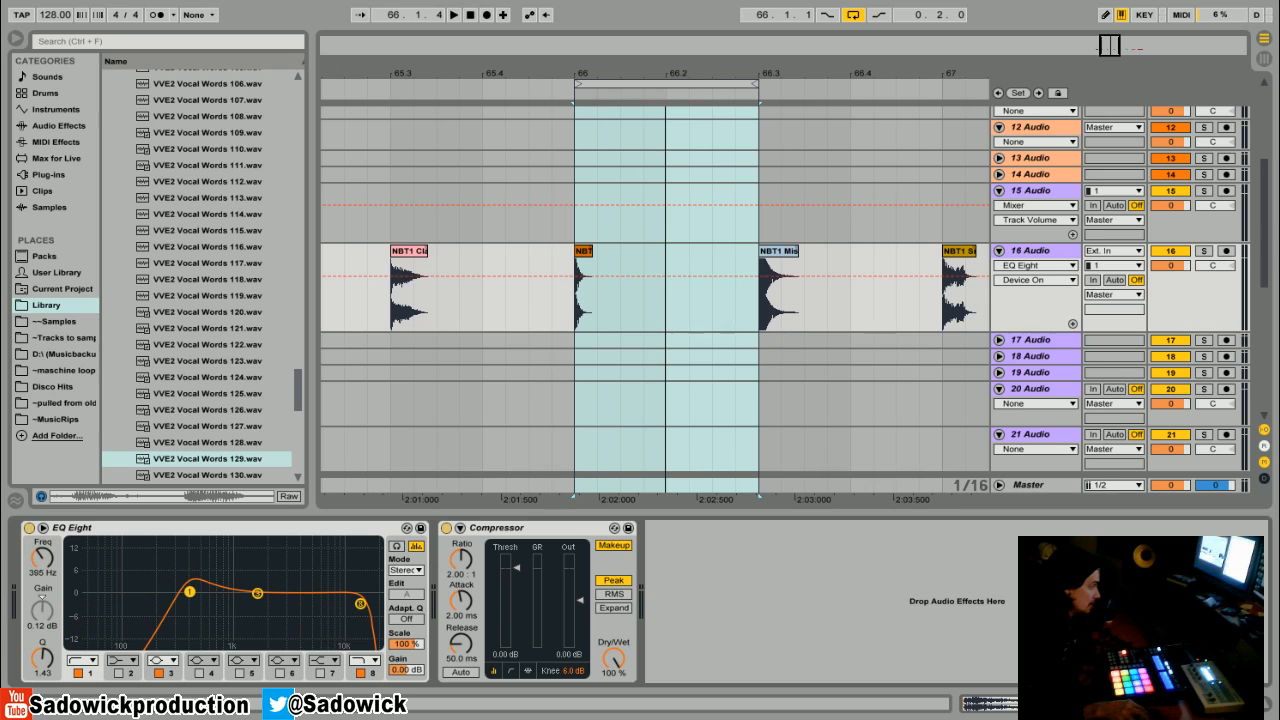
{"action": "key", "text": "space"}
{"action": "left_click_drag", "start_coordinate": [190, 592], "coordinate": [190, 598]}
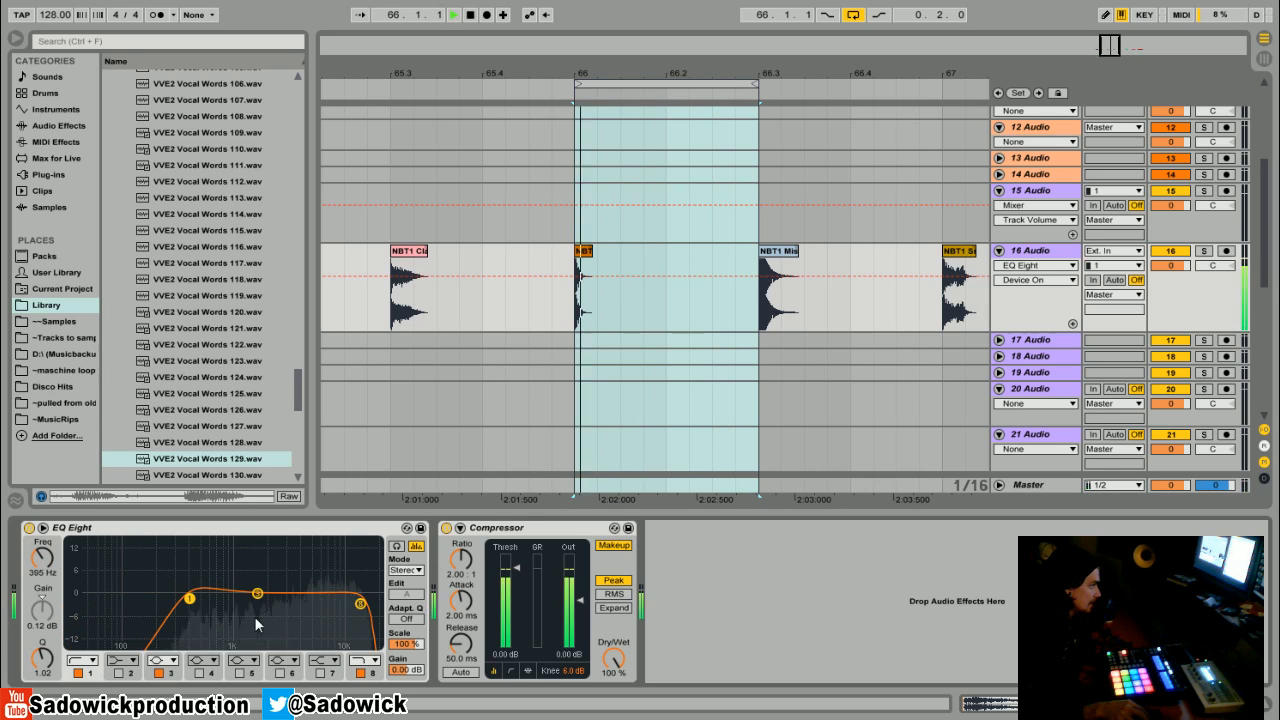
{"action": "key", "text": "space"}
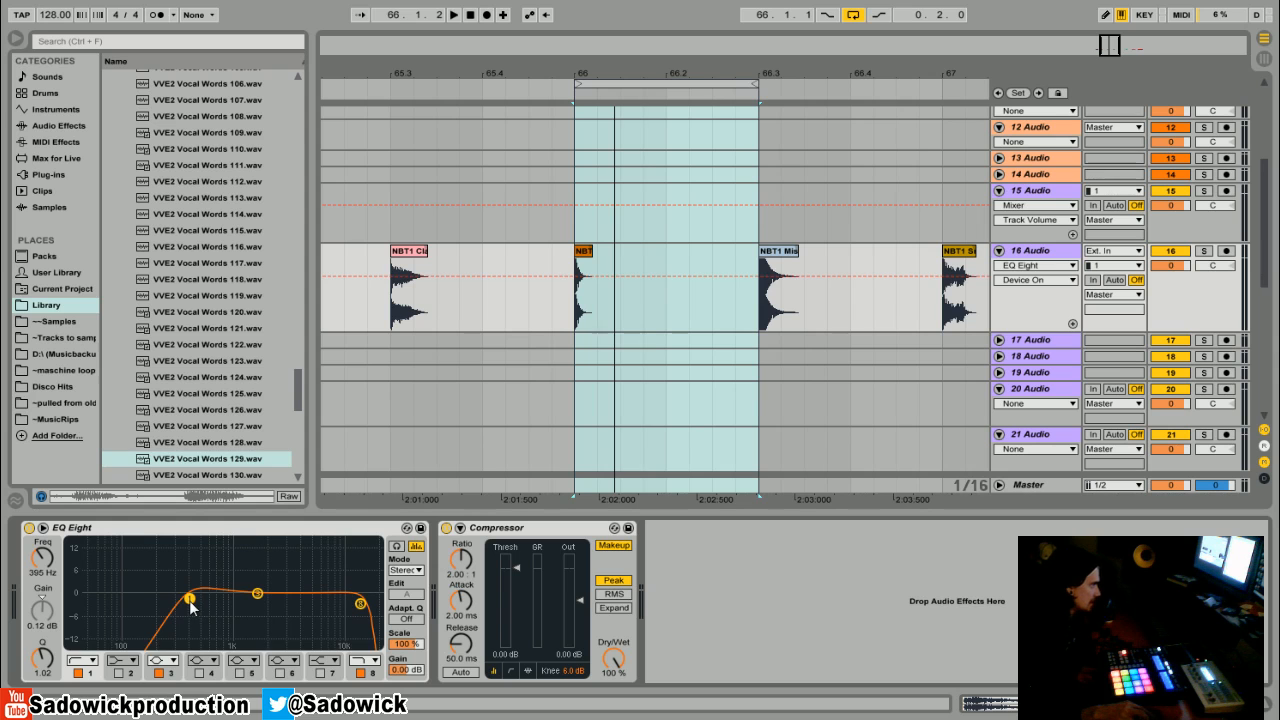
- Sweep band 1 up to about 6 kHz, then down to about 683 Hz with Q near 0.27
{"action": "key", "text": "space"}
{"action": "left_click_drag", "start_coordinate": [189, 600], "coordinate": [319, 600]}
{"action": "key", "text": "space"}
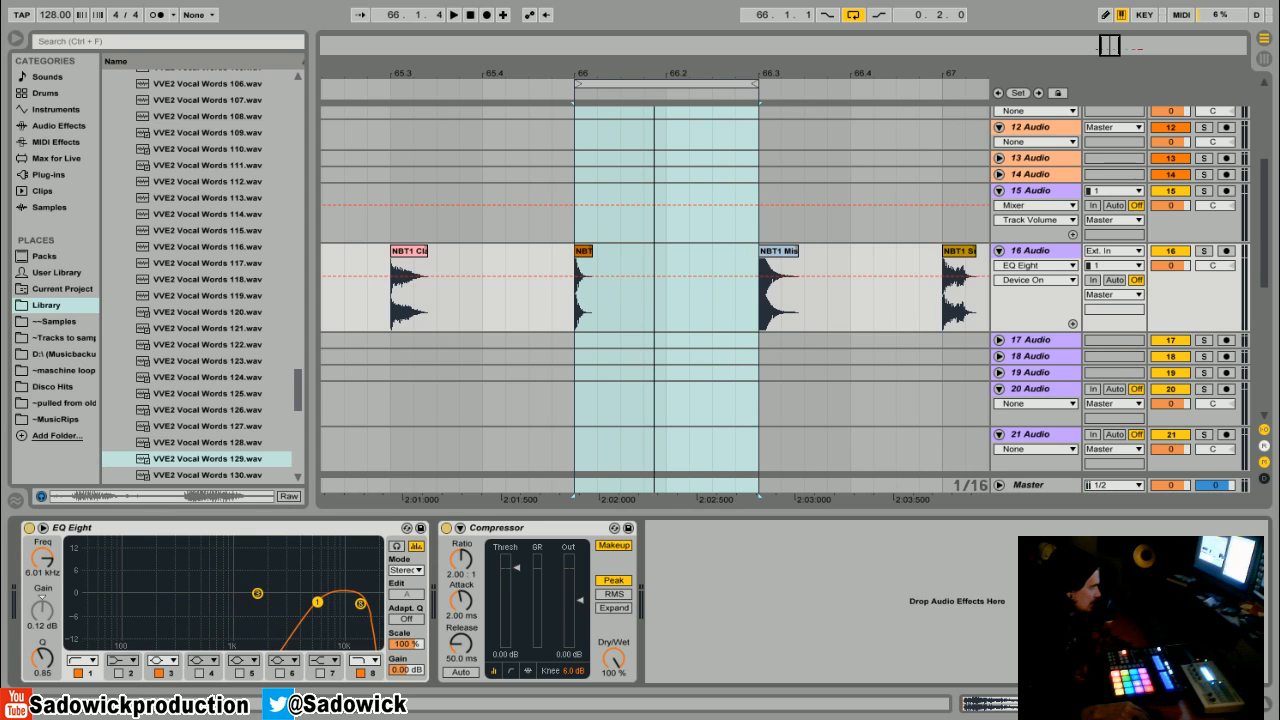
{"action": "key", "text": "space"}
{"action": "left_click_drag", "start_coordinate": [293, 603], "coordinate": [215, 625]}
{"action": "key", "text": "space"}
{"action": "key", "text": "space"}
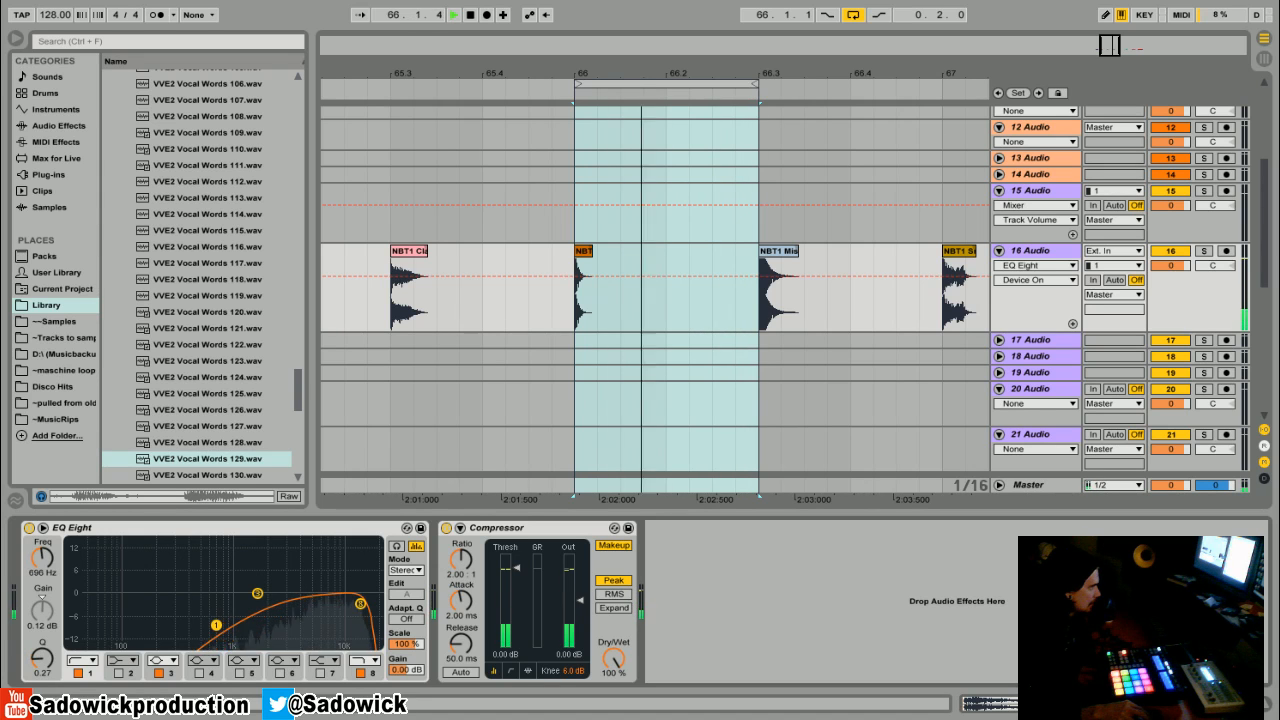
- Compare the EQ Eight bypassed and active during playback
{"action": "left_click", "coordinate": [29, 528]}
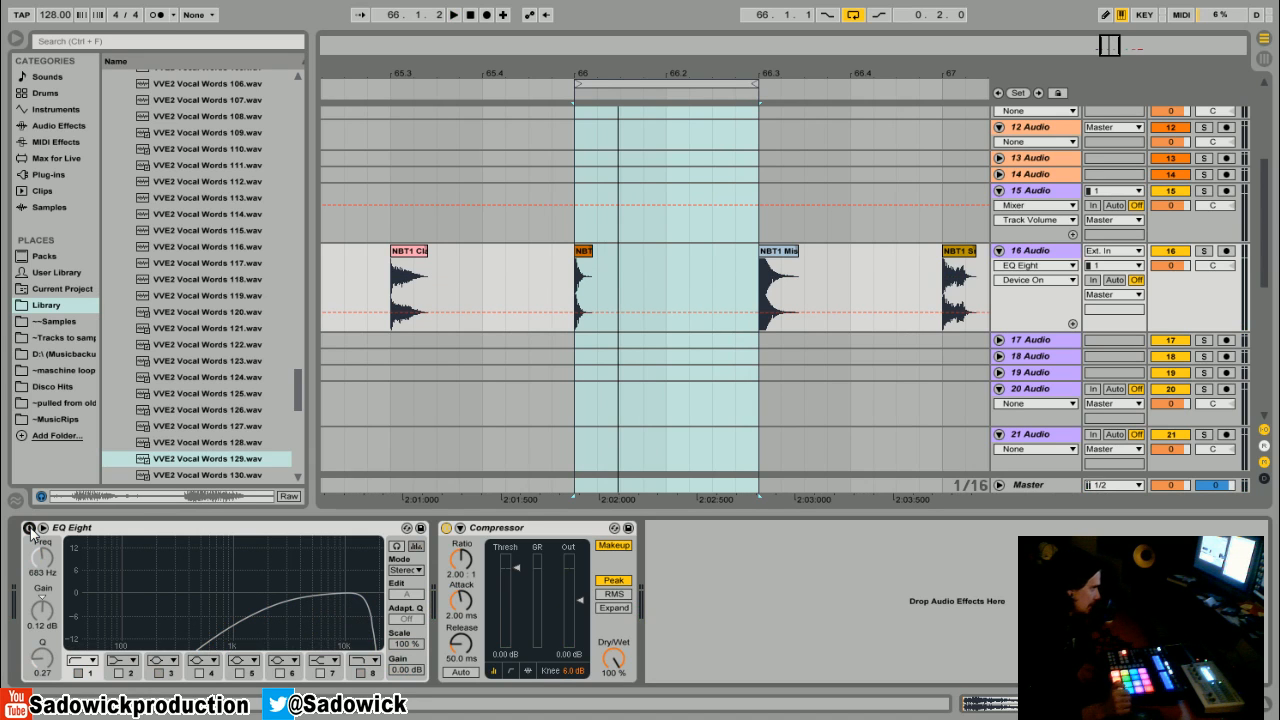
{"action": "key", "text": "space"}
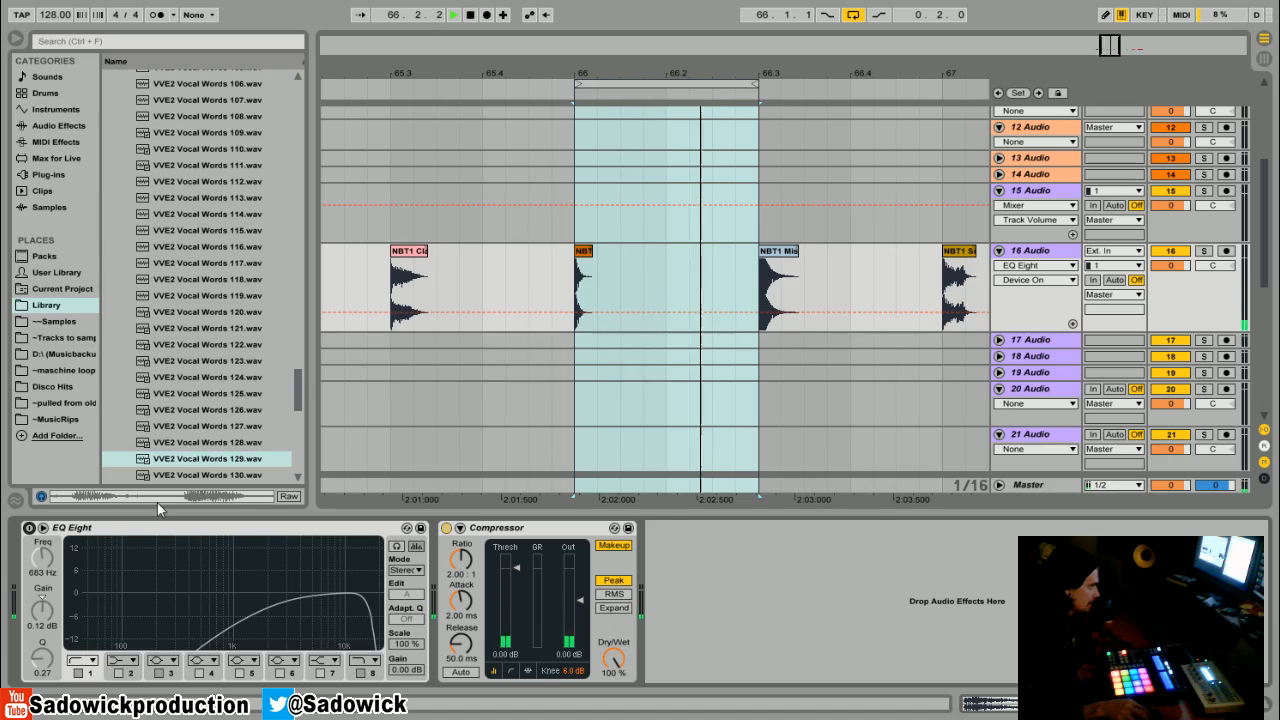
{"action": "left_click", "coordinate": [29, 528]}
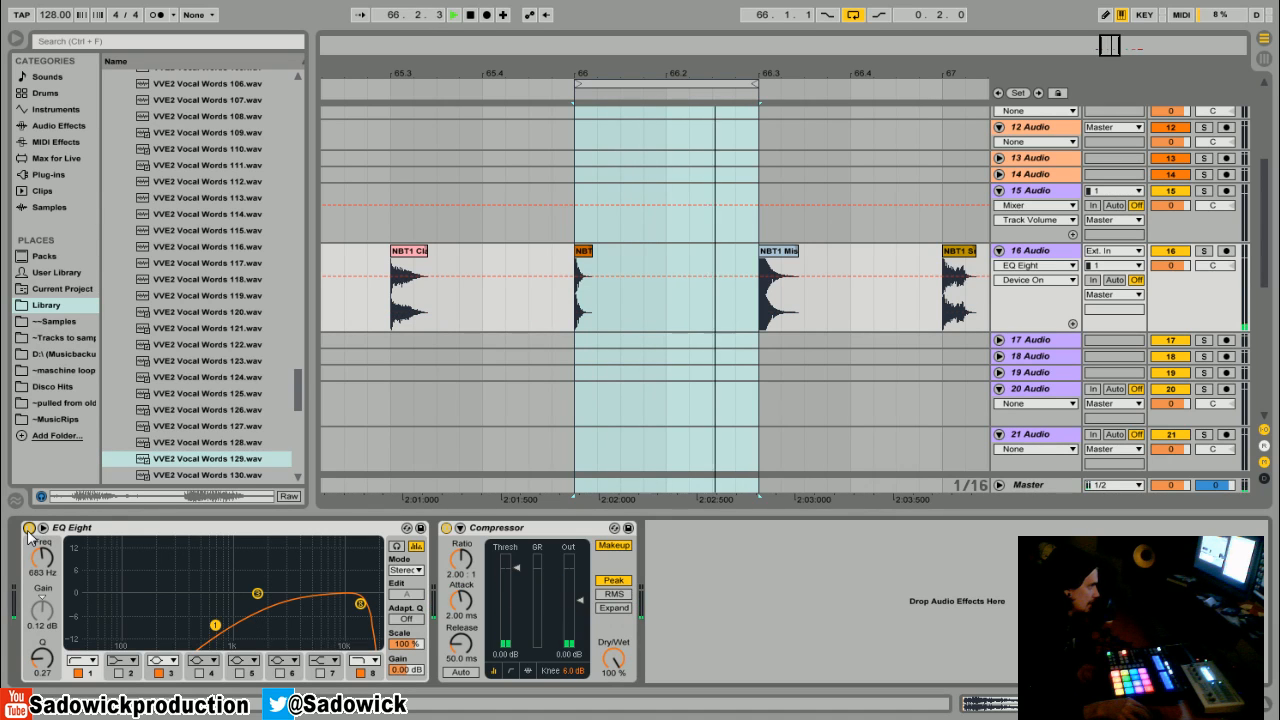
{"action": "key", "text": "space"}
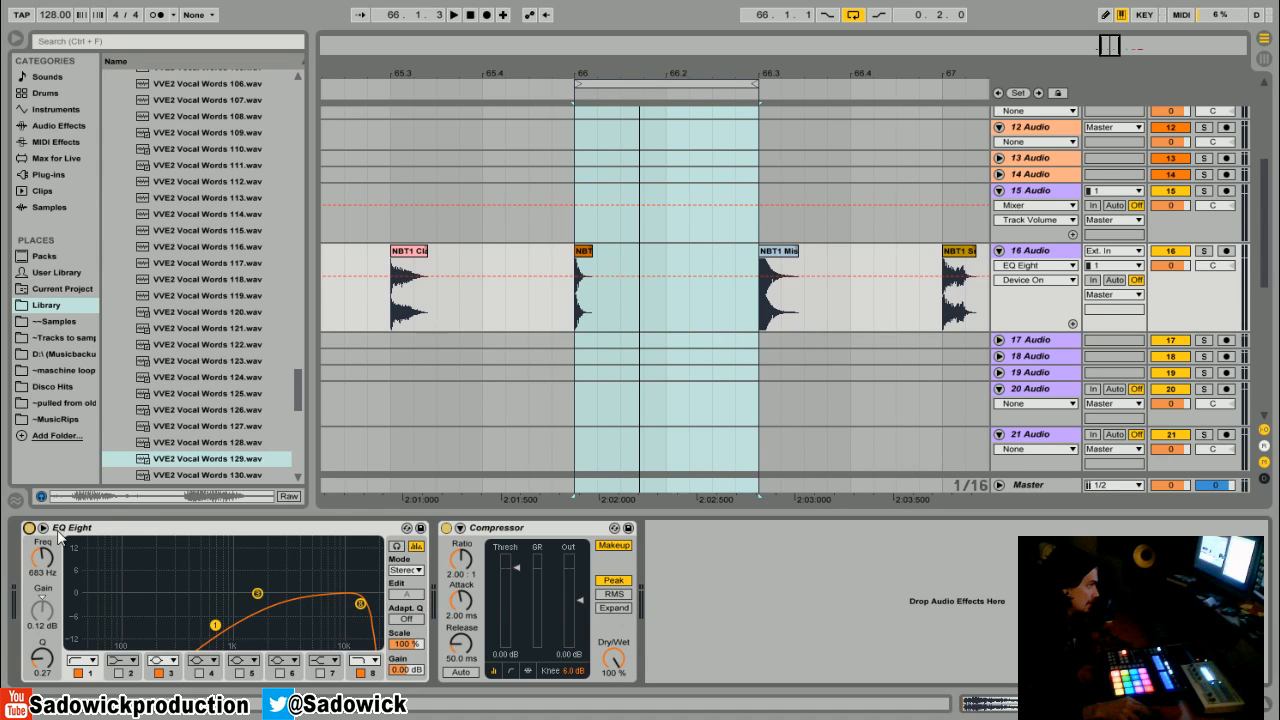
- Return the band 1 low cut to about 30 Hz and the band 8 high cut to about 20.8 kHz
{"action": "left_click_drag", "start_coordinate": [213, 626], "coordinate": [69, 607]}
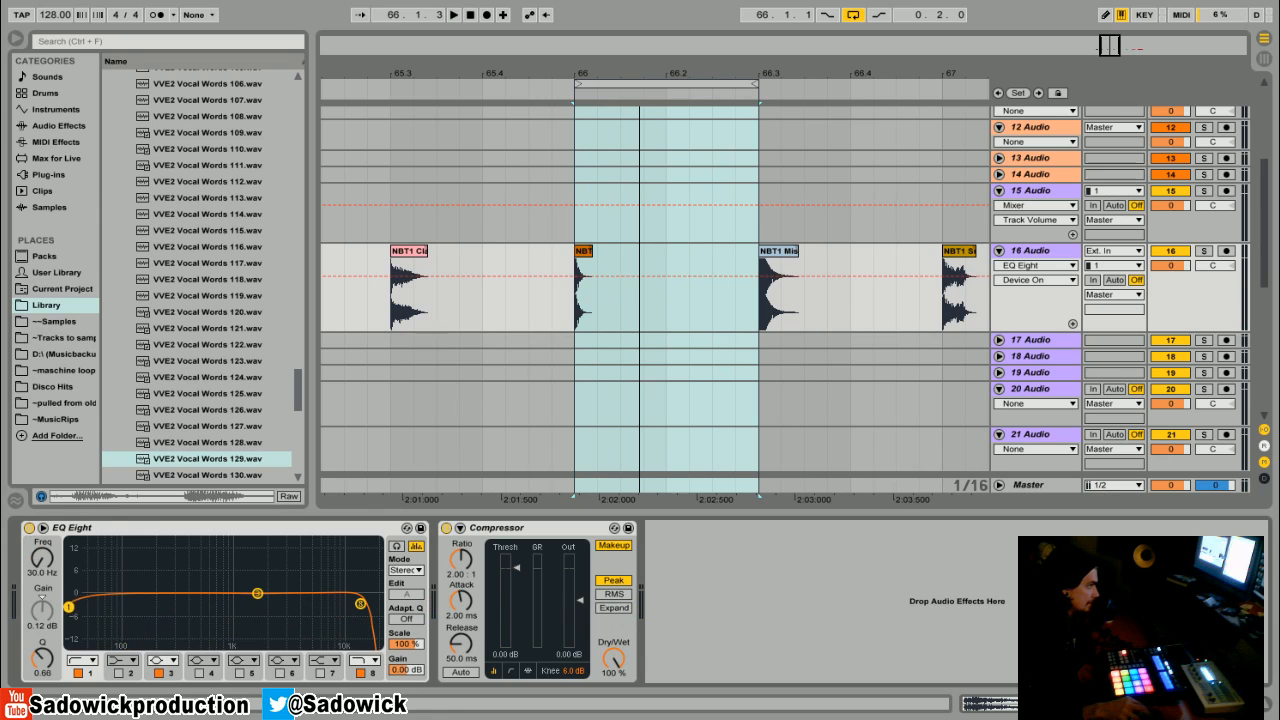
{"action": "left_click_drag", "start_coordinate": [360, 604], "coordinate": [364, 602]}
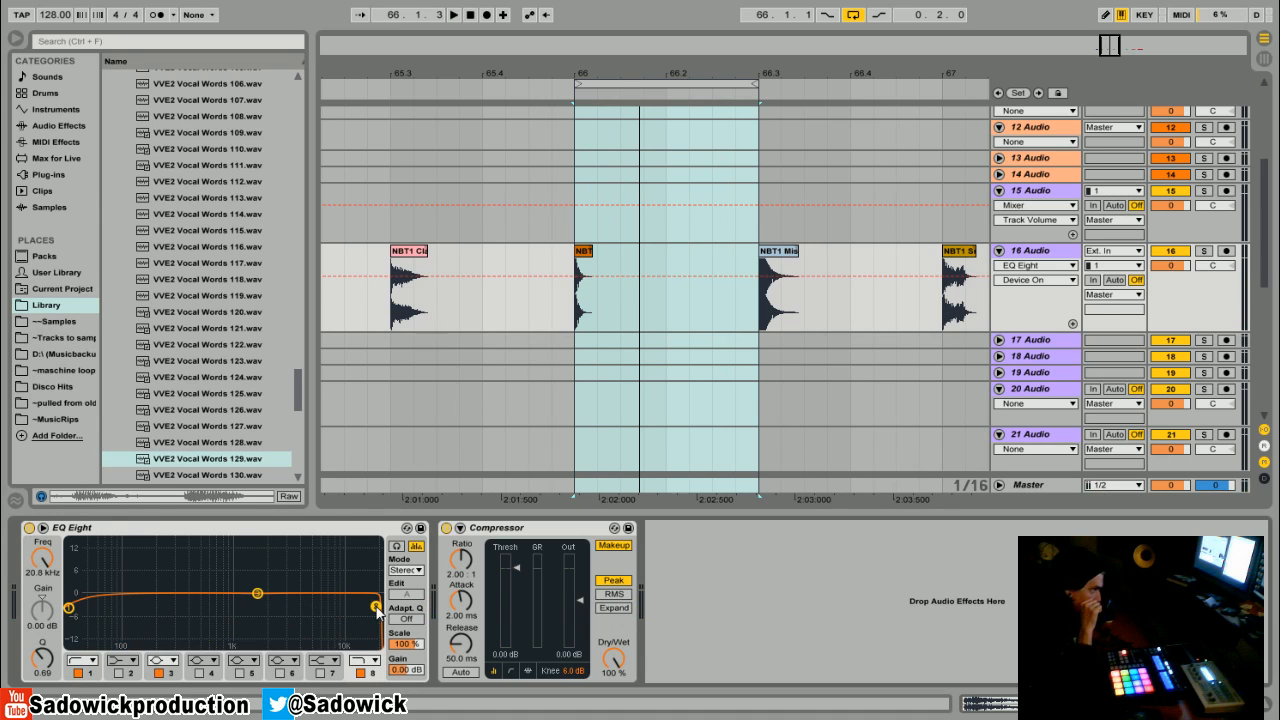
- Move the loop region forward to the next sample near bar 66.3 and play it
{"action": "left_click_drag", "start_coordinate": [700, 76], "coordinate": [640, 120]}
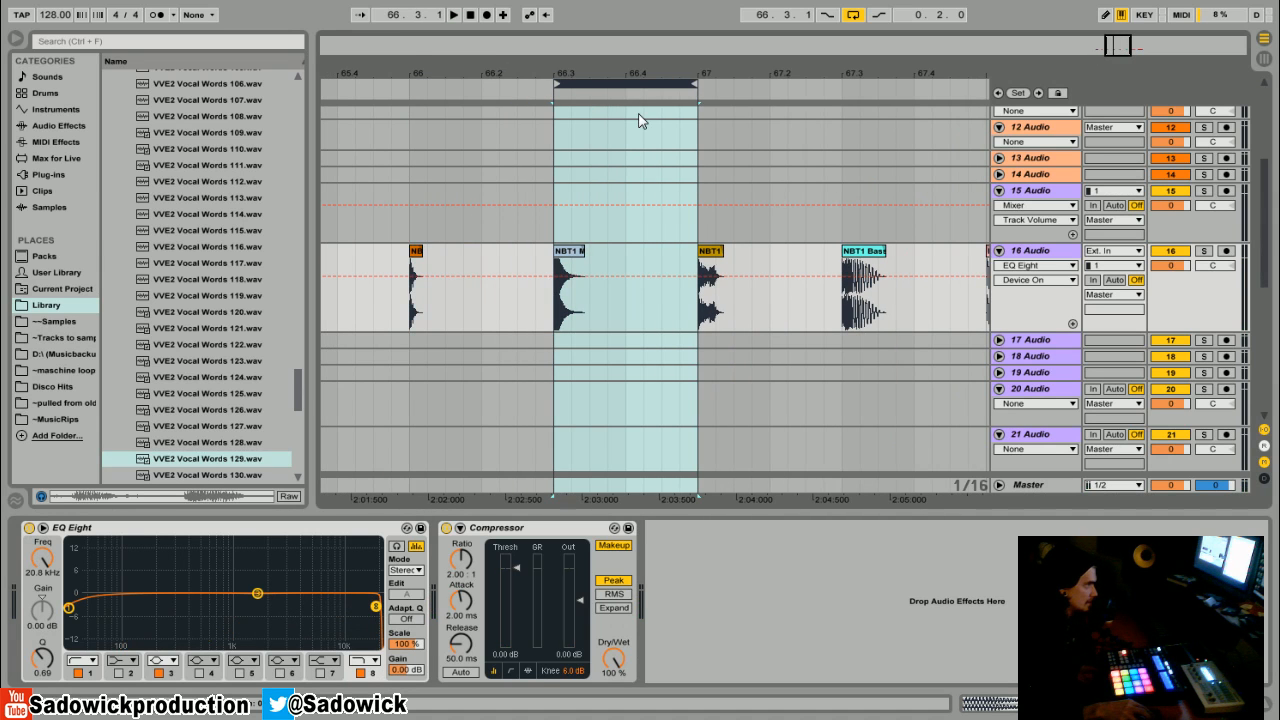
{"action": "key", "text": "space"}
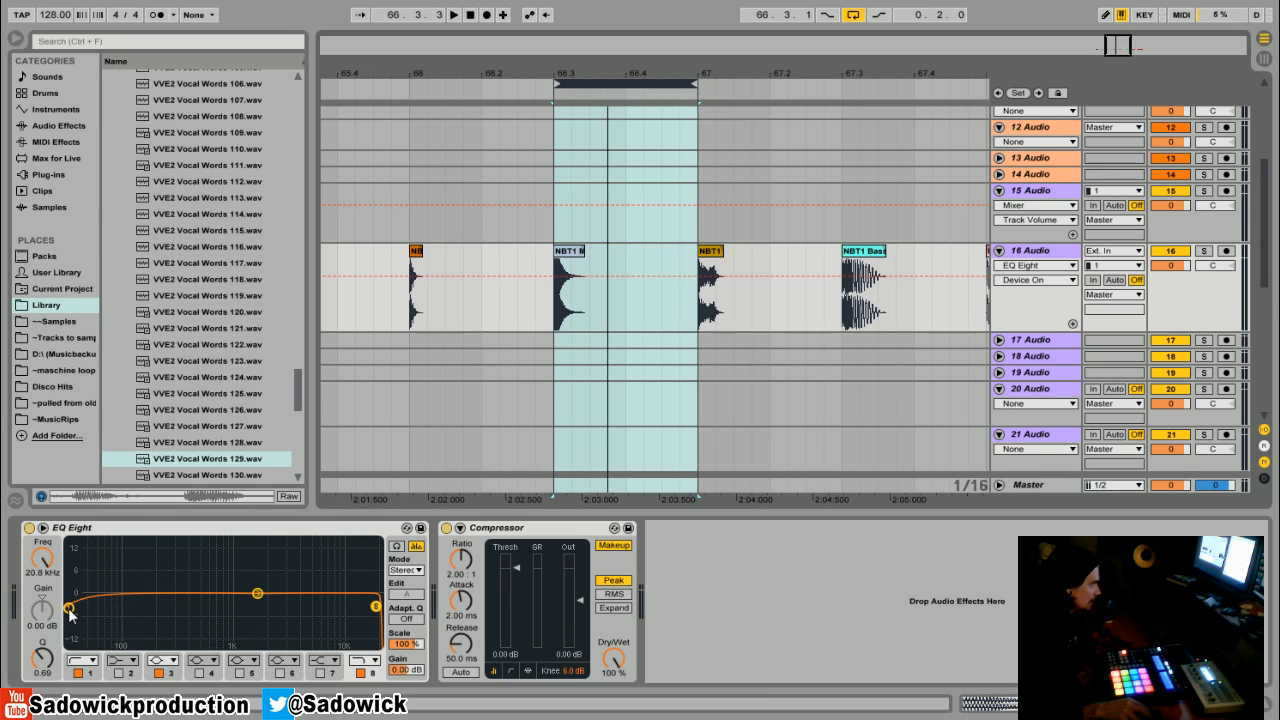
- Sweep the band 1 low cut upward and settle it at about 180 Hz
{"action": "left_click_drag", "start_coordinate": [70, 611], "coordinate": [71, 607]}
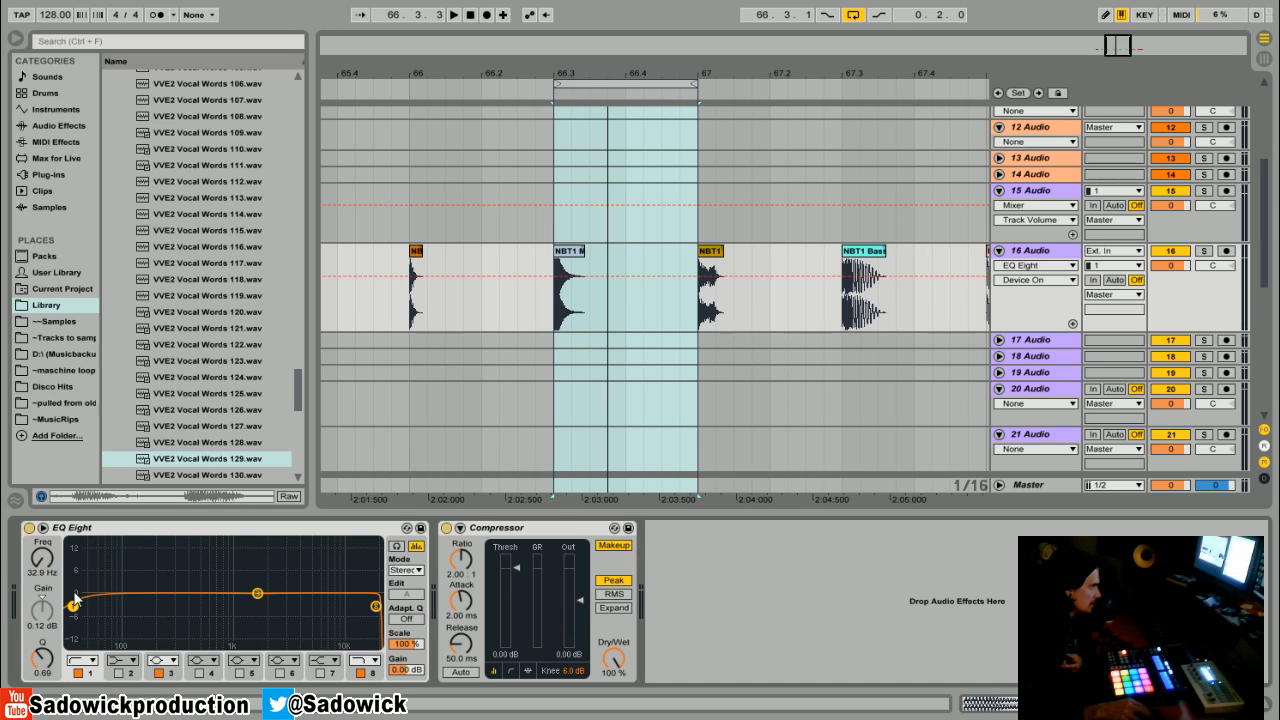
{"action": "left_click_drag", "start_coordinate": [75, 612], "coordinate": [186, 603]}
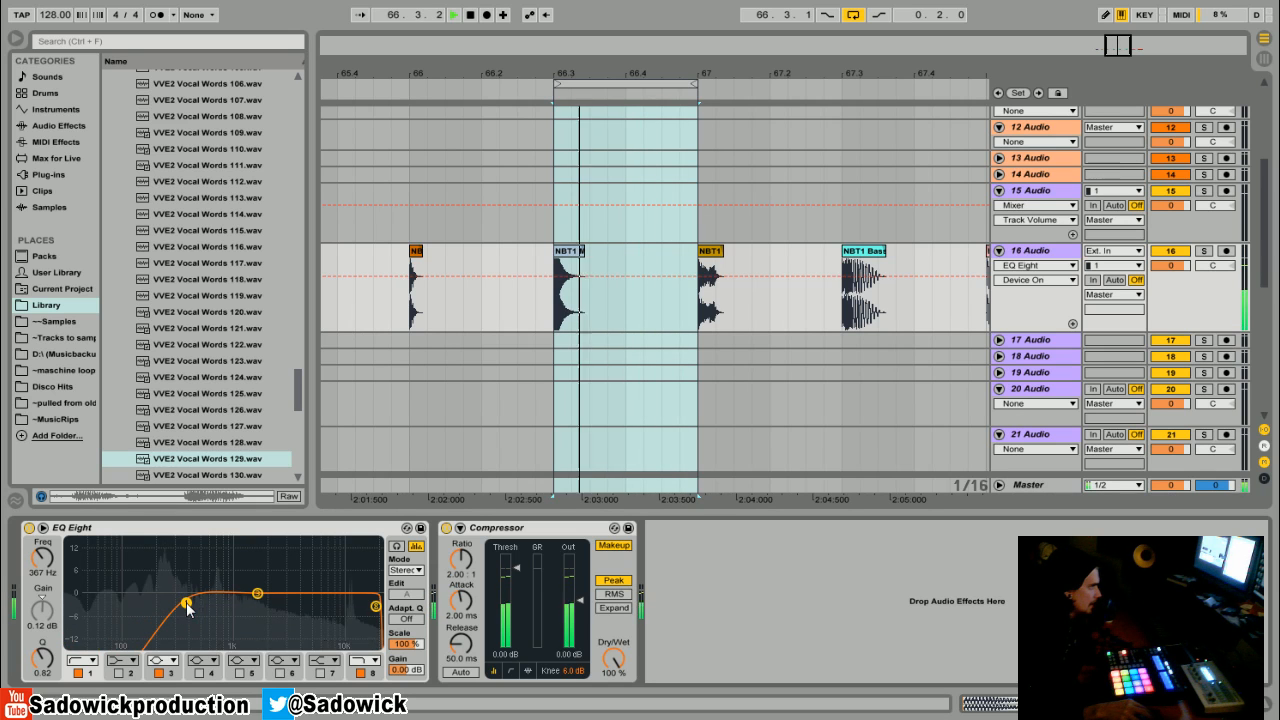
{"action": "key", "text": "space"}
{"action": "key", "text": "space"}
{"action": "left_click_drag", "start_coordinate": [186, 604], "coordinate": [153, 603]}
{"action": "key", "text": "space"}
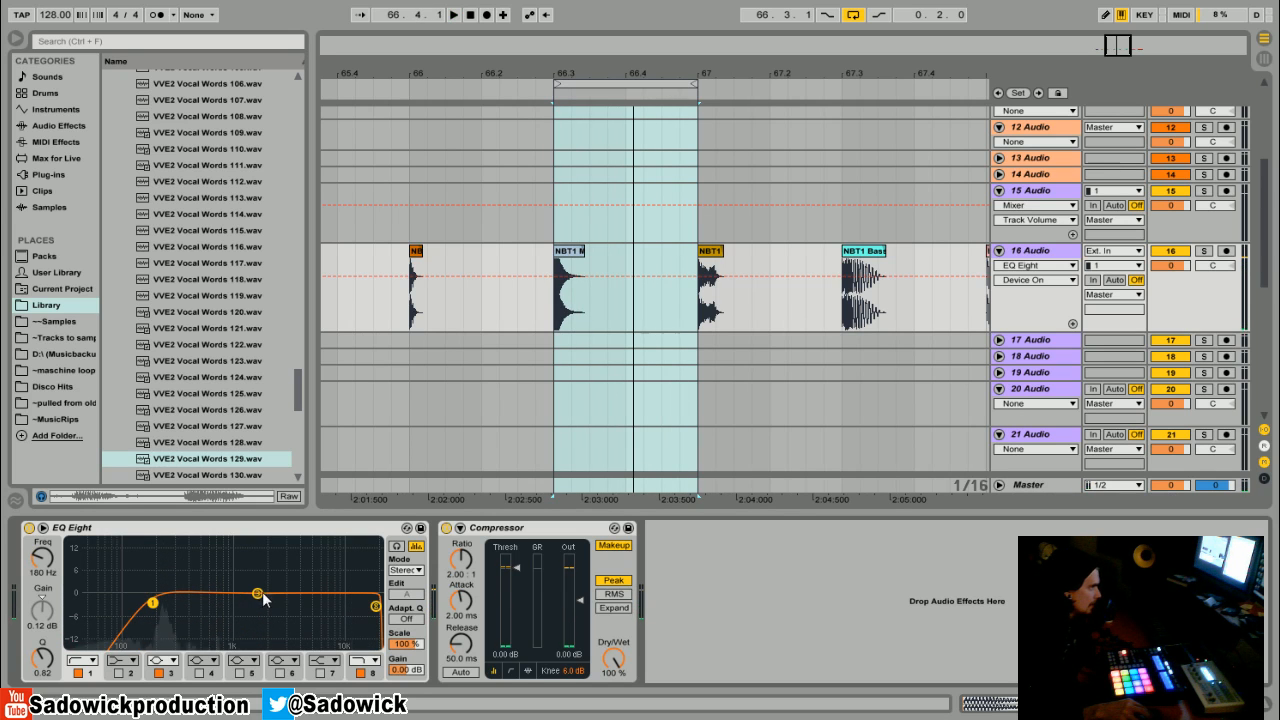
- Cut band 3 by about 4.8 dB near 529 Hz, adjust its Q, and shift it lower
{"action": "left_click_drag", "start_coordinate": [259, 594], "coordinate": [252, 594]}
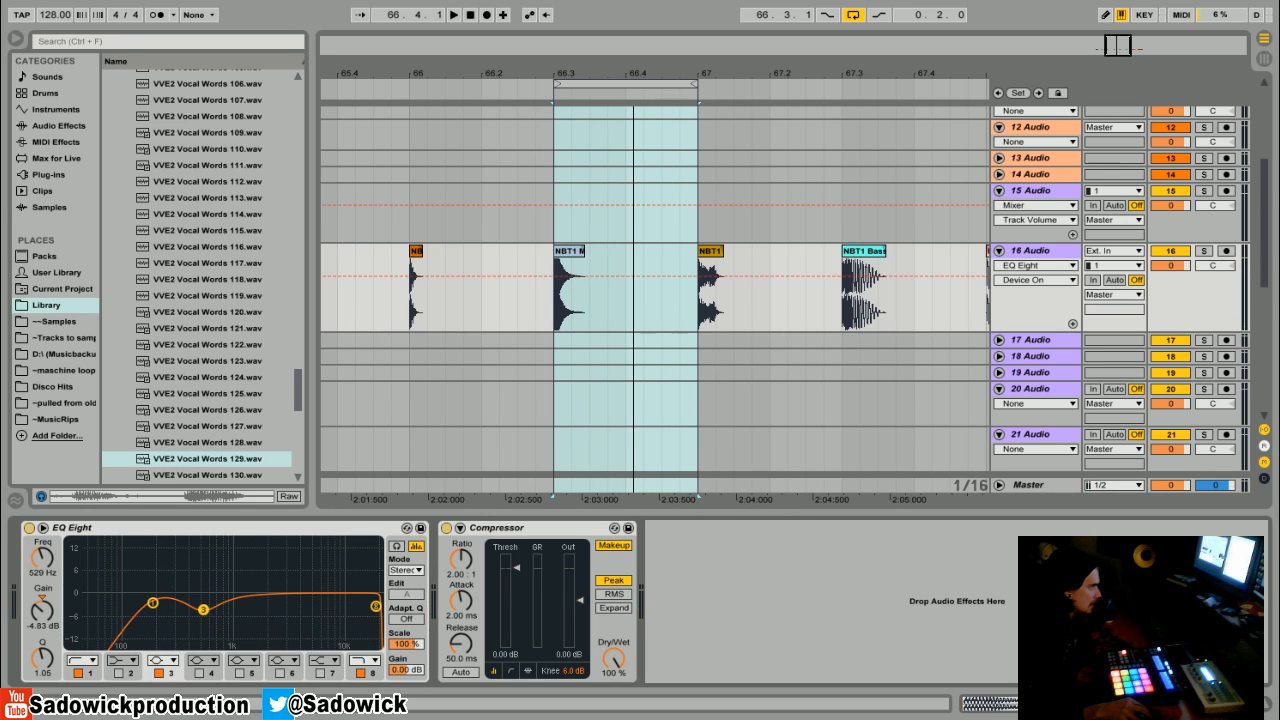
{"action": "left_click_drag", "start_coordinate": [42, 660], "coordinate": [38, 668]}
{"action": "key", "text": "space"}
{"action": "left_click_drag", "start_coordinate": [203, 610], "coordinate": [158, 598]}
{"action": "left_click", "coordinate": [152, 604]}
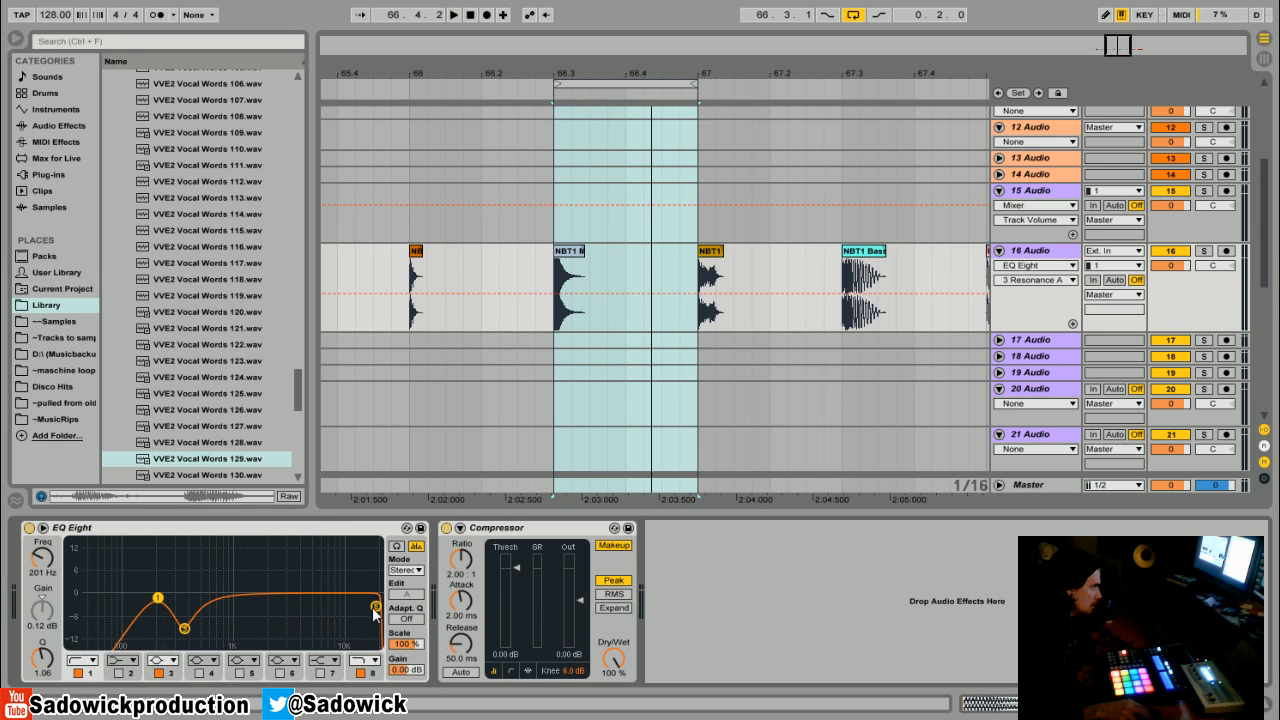
- Enable band 5 and set it to a cut of about 4.3 dB at about 2.24 kHz with Q 1.24
{"action": "left_click", "coordinate": [240, 674]}
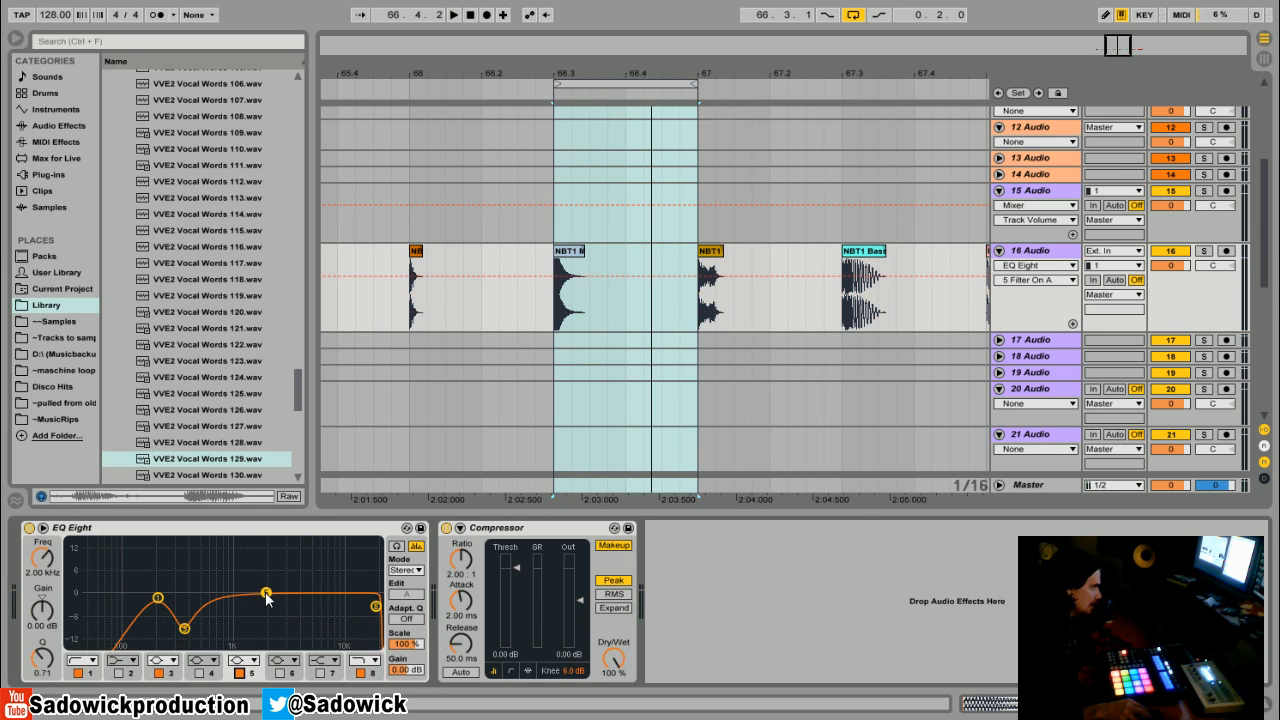
{"action": "left_click_drag", "start_coordinate": [267, 600], "coordinate": [268, 614]}
{"action": "left_click_drag", "start_coordinate": [43, 652], "coordinate": [43, 637]}
{"action": "key", "text": "space"}
{"action": "left_click_drag", "start_coordinate": [267, 608], "coordinate": [311, 631]}
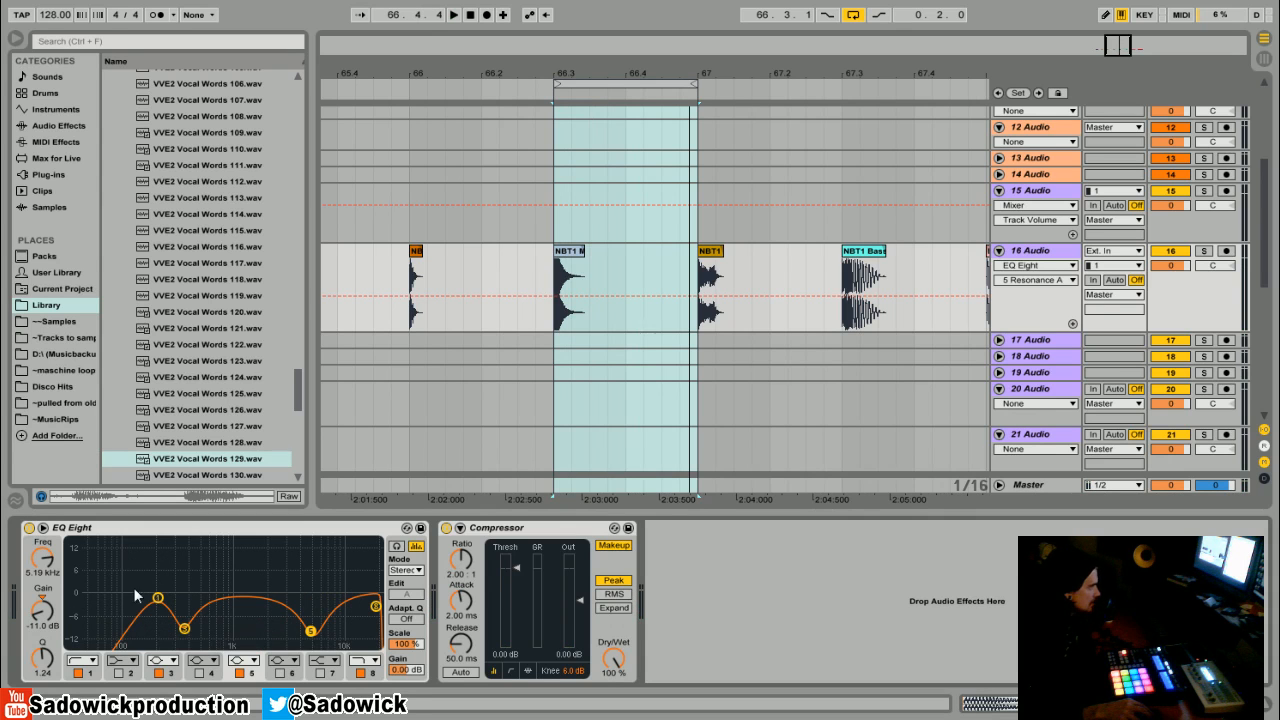
{"action": "left_click_drag", "start_coordinate": [311, 631], "coordinate": [269, 617]}
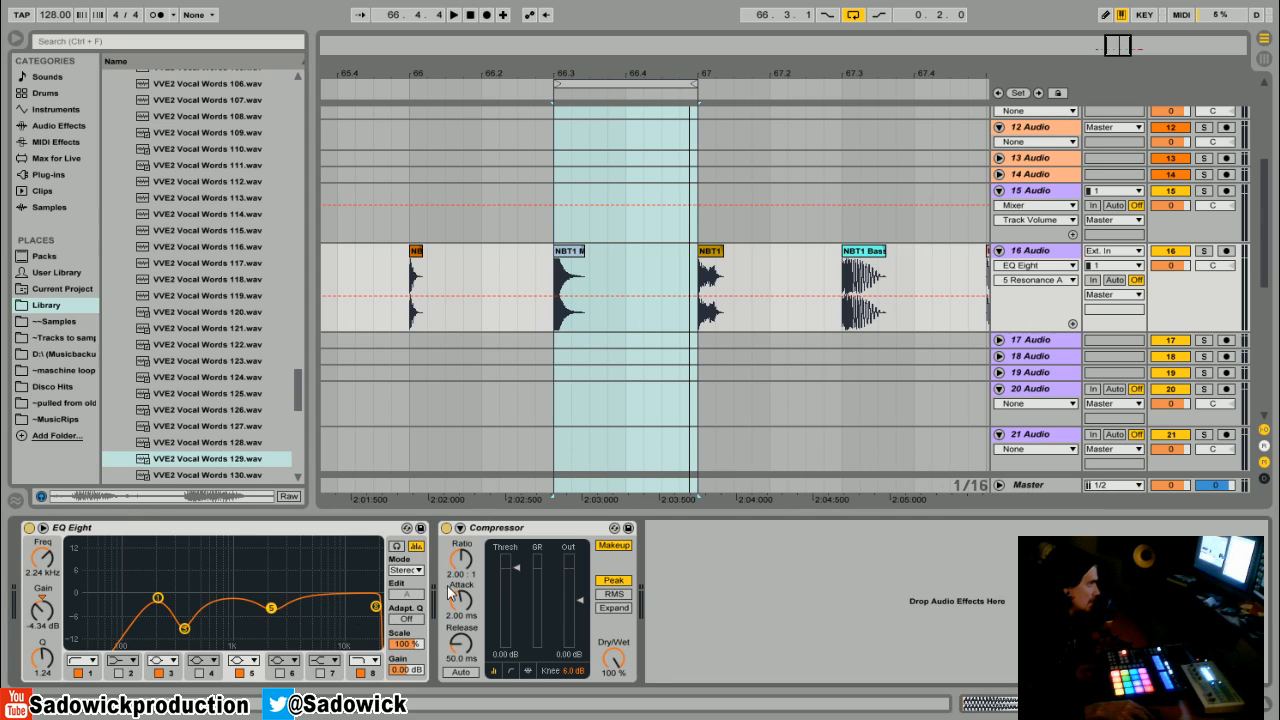
- Audition from the clip start and move band 5 to about 1.70 kHz at -5.33 dB
{"action": "left_click", "coordinate": [572, 253]}
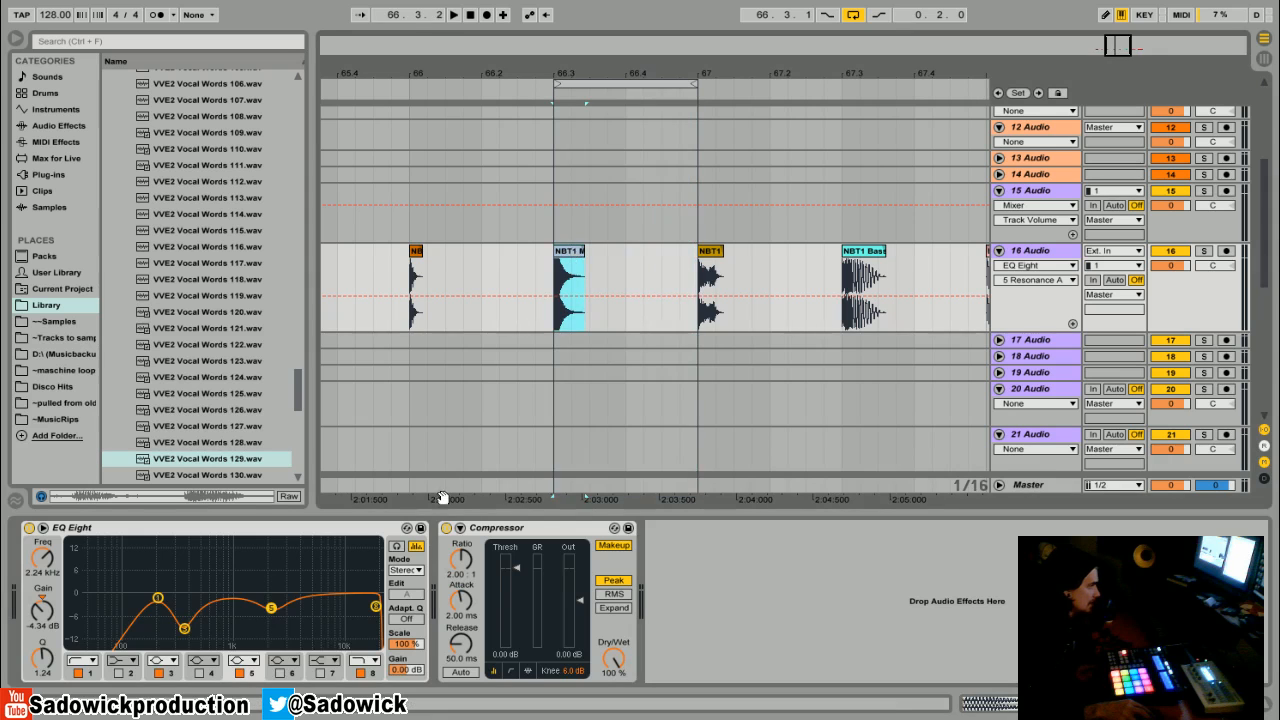
{"action": "key", "text": "space"}
{"action": "left_click_drag", "start_coordinate": [272, 609], "coordinate": [258, 612]}
{"action": "key", "text": "space"}
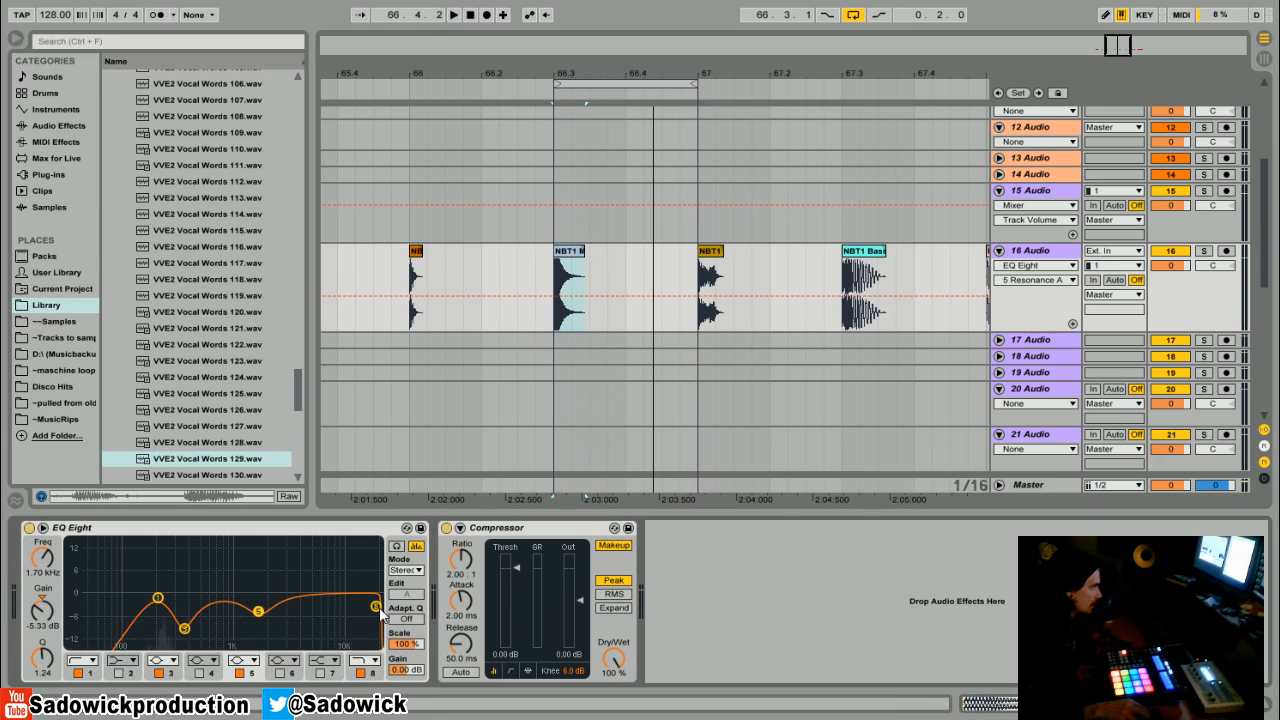
- Sweep the band 8 high cut and settle it at about 7.91 kHz
{"action": "left_click_drag", "start_coordinate": [379, 607], "coordinate": [352, 608]}
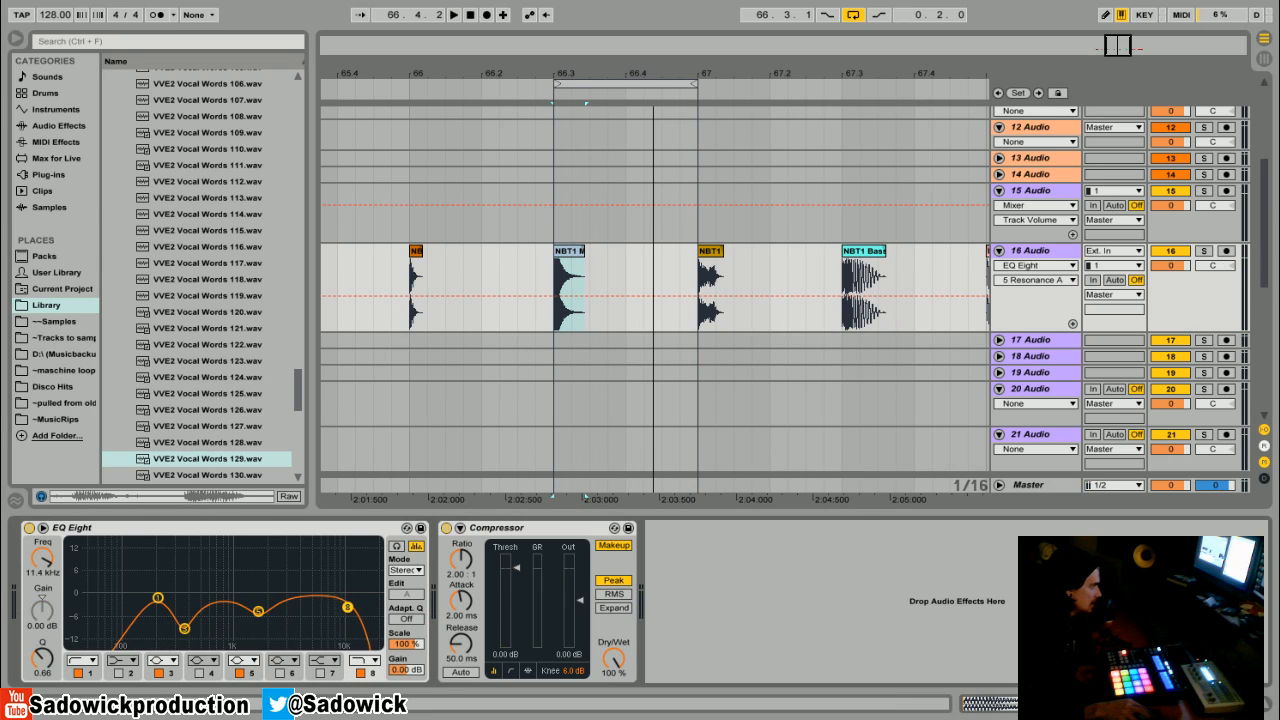
{"action": "key", "text": "space"}
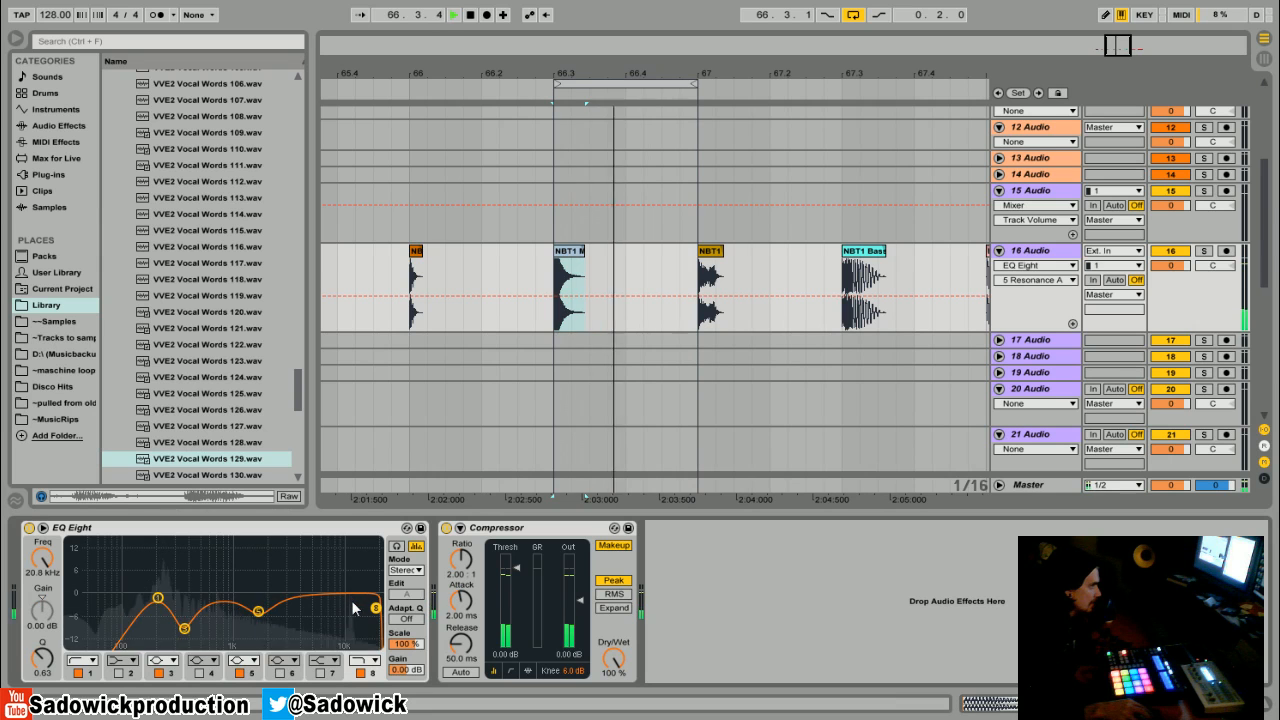
{"action": "left_click_drag", "start_coordinate": [376, 608], "coordinate": [369, 608]}
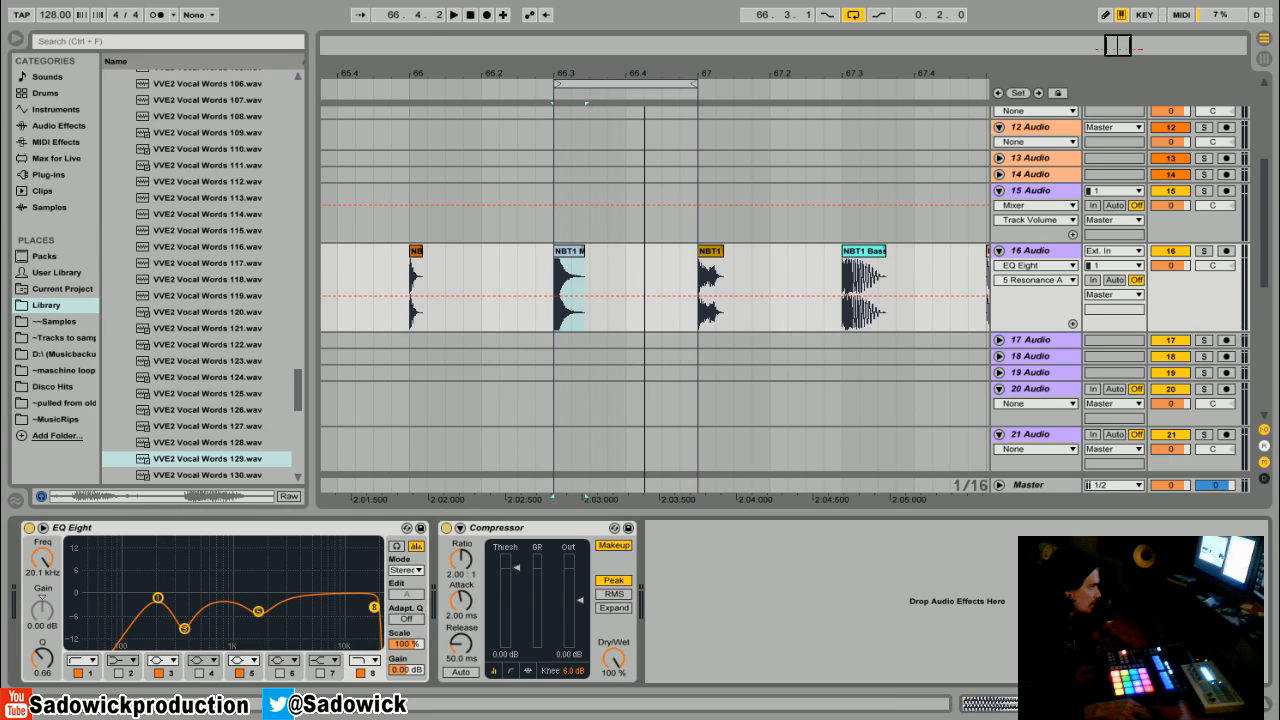
{"action": "left_click_drag", "start_coordinate": [373, 608], "coordinate": [330, 608]}
{"action": "key", "text": "space"}
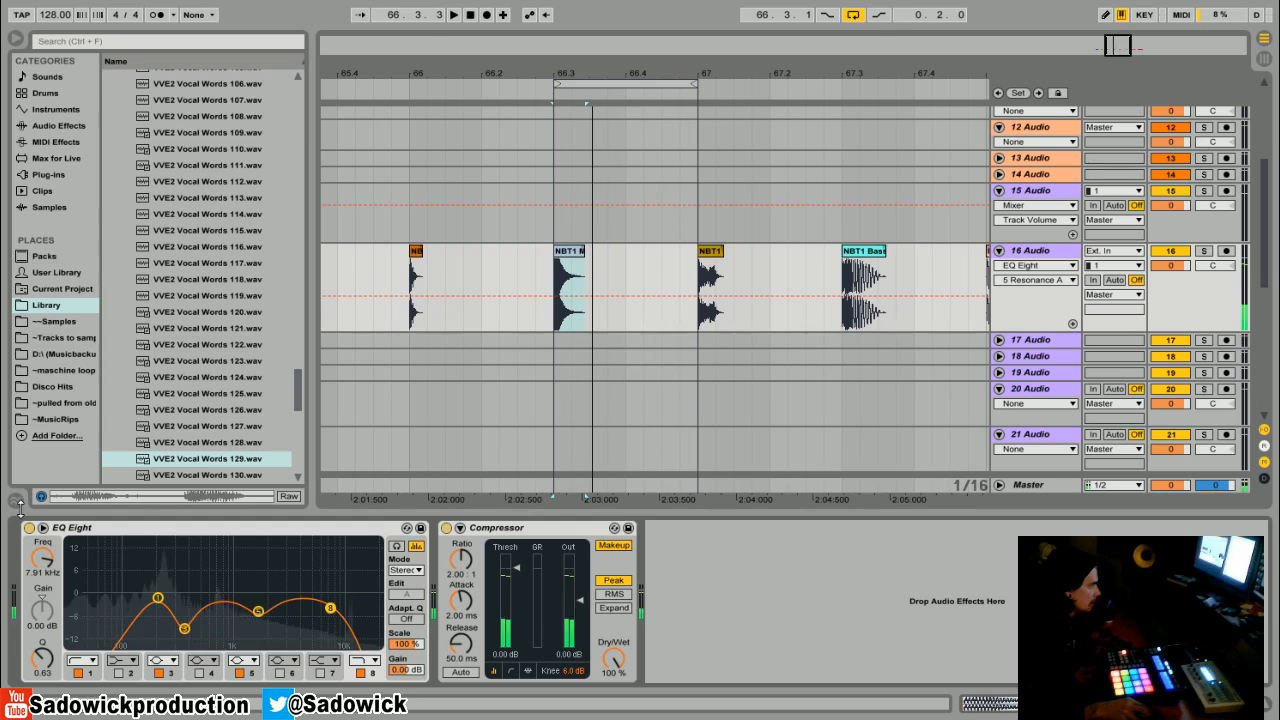
- Compare the EQ Eight bypassed and active while the loop plays
{"action": "key", "text": "space"}
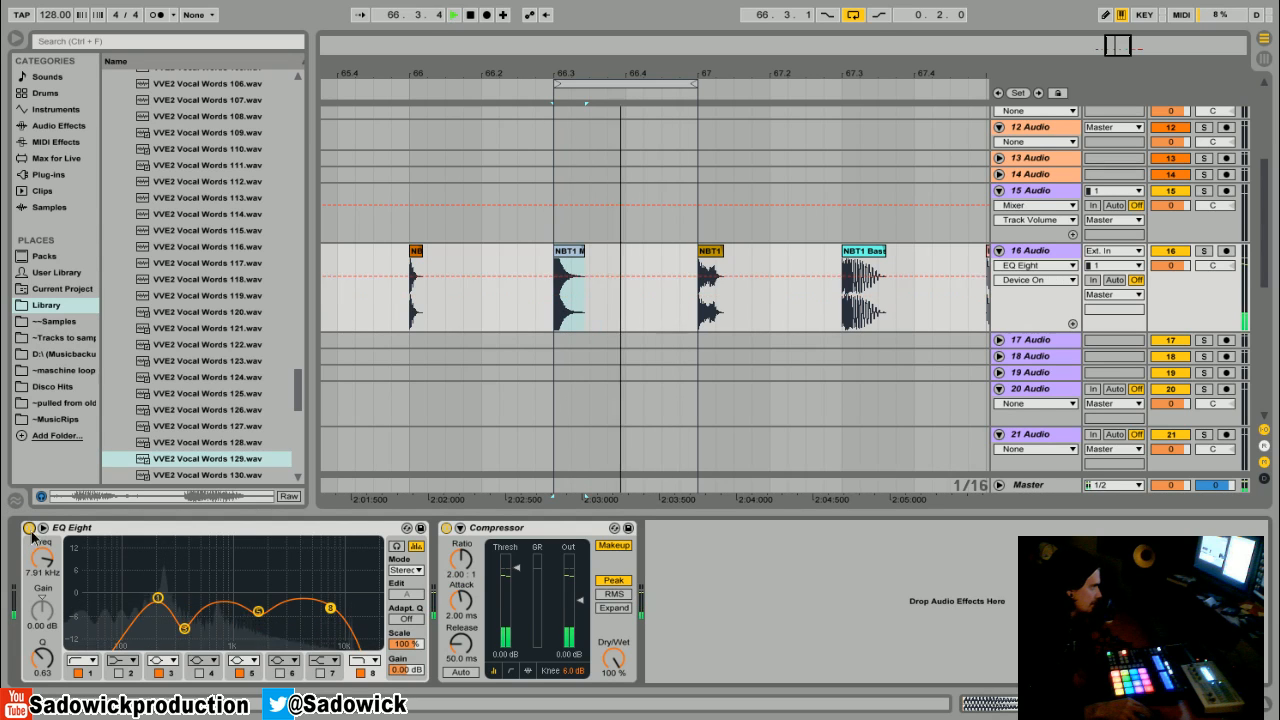
{"action": "left_click", "coordinate": [29, 528]}
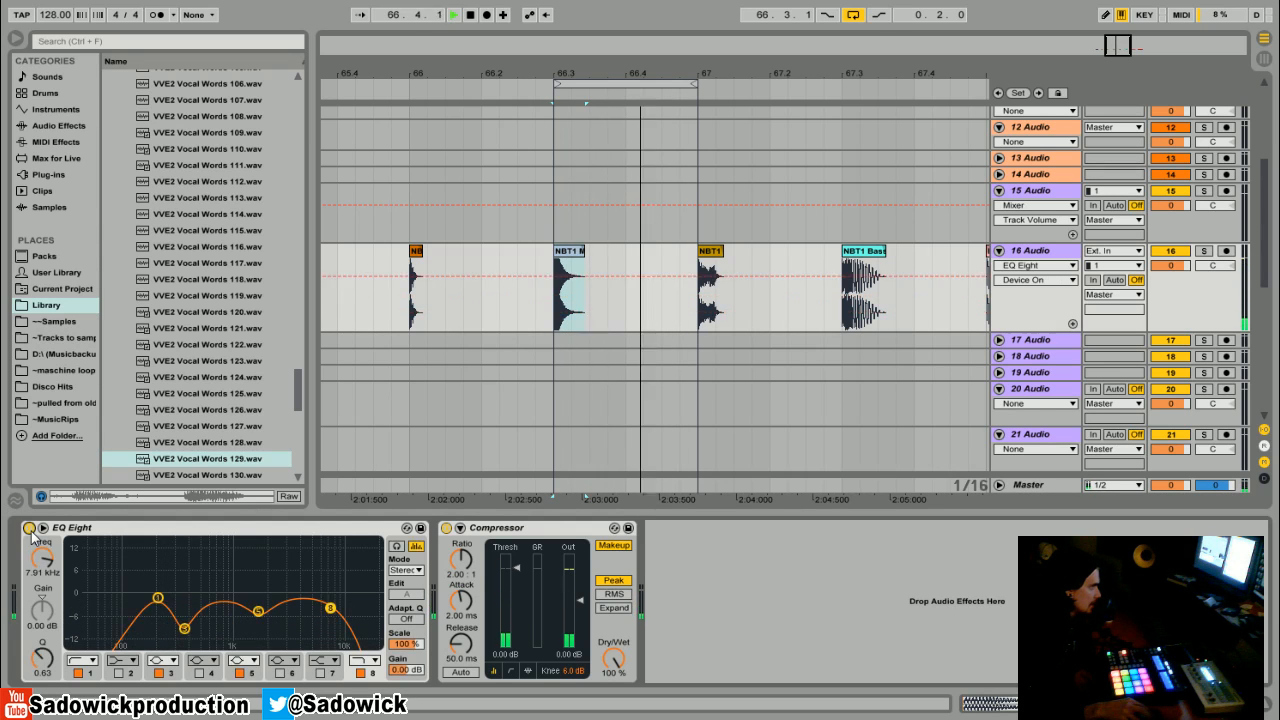
{"action": "left_click", "coordinate": [29, 528]}
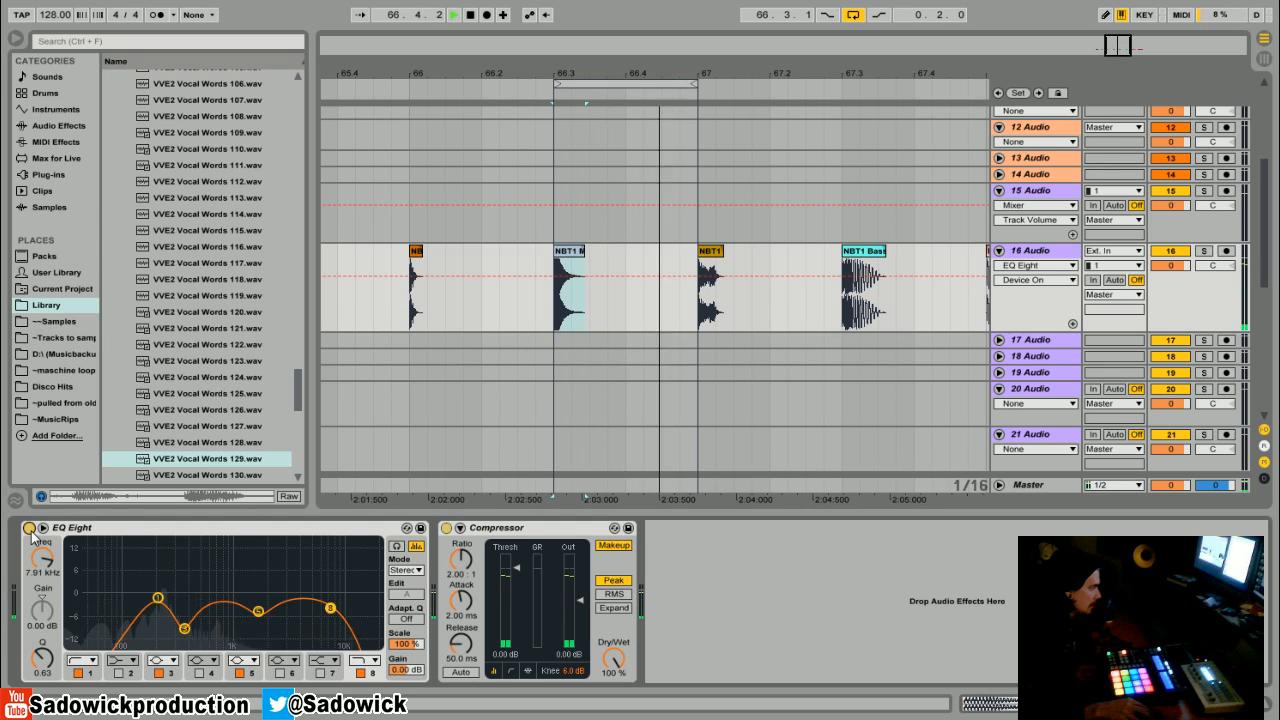
{"action": "key", "text": "space"}
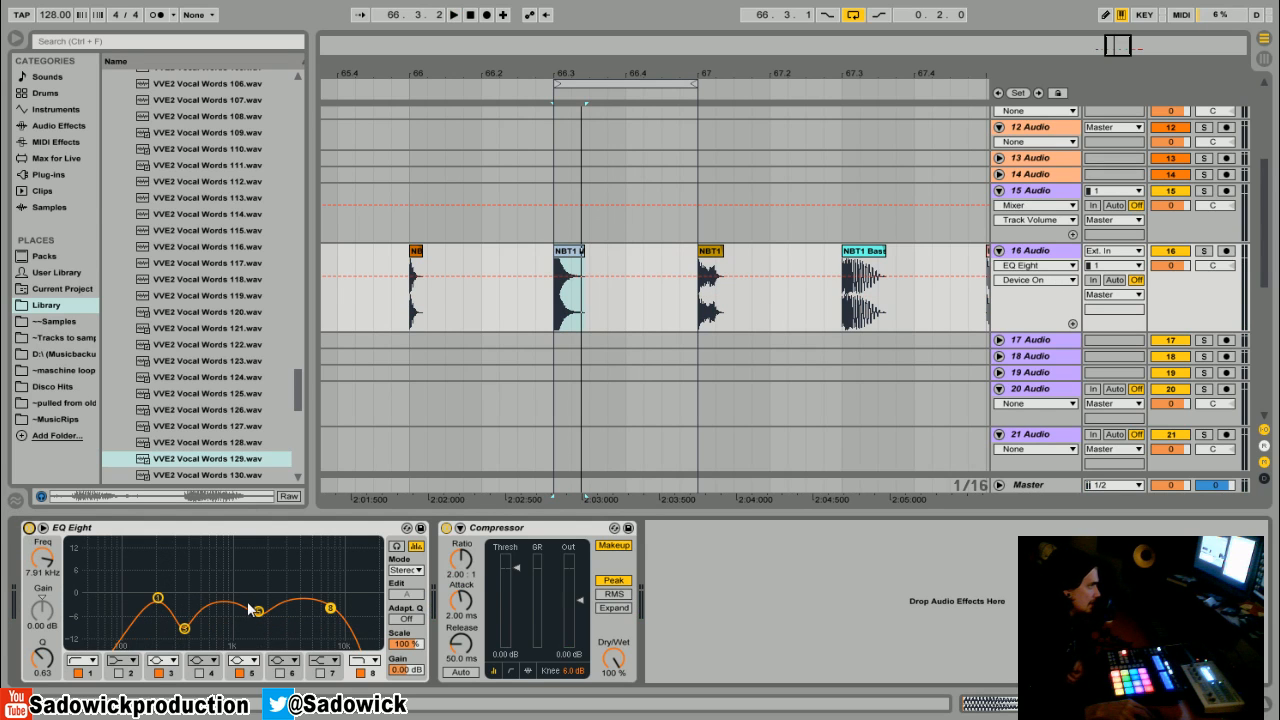
- Return the EQ to a near-flat curve, disabling band 5 and opening the high cut to 22 kHz
{"action": "left_click_drag", "start_coordinate": [157, 598], "coordinate": [68, 596]}
{"action": "left_click_drag", "start_coordinate": [184, 628], "coordinate": [378, 616]}
{"action": "left_click", "coordinate": [240, 675]}
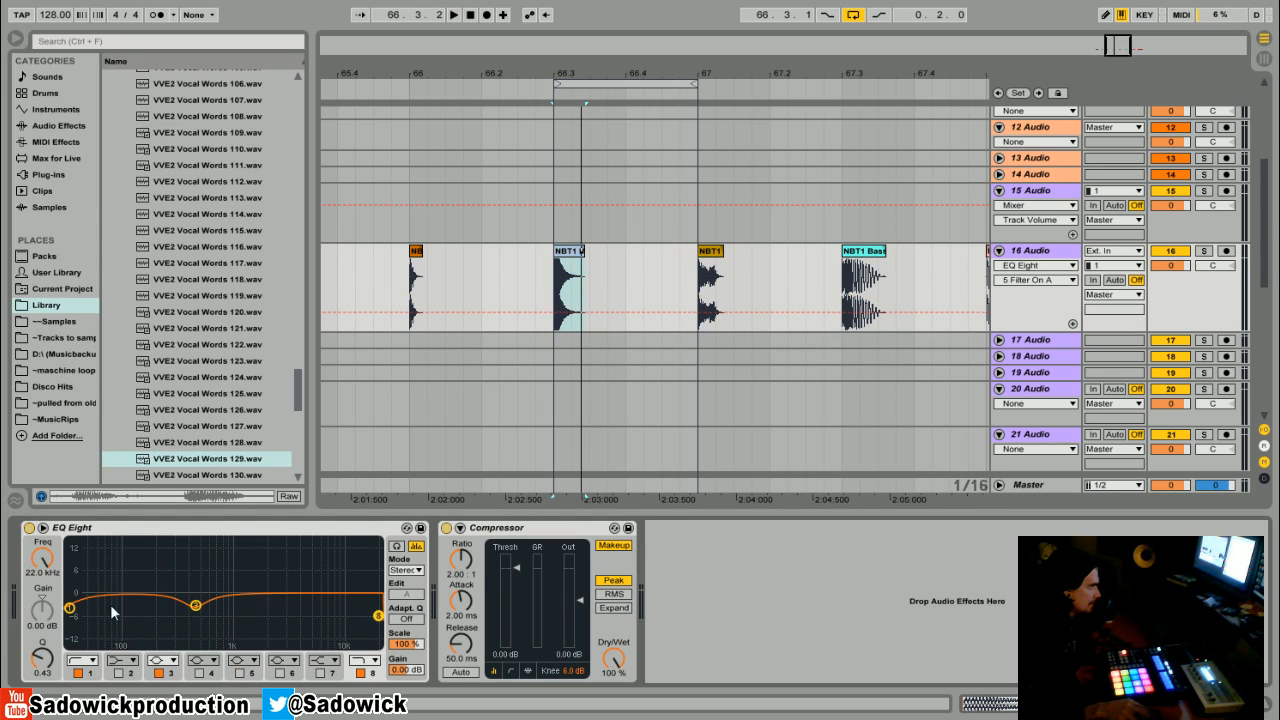
{"action": "left_click", "coordinate": [69, 607]}
{"action": "left_click_drag", "start_coordinate": [193, 604], "coordinate": [230, 597]}
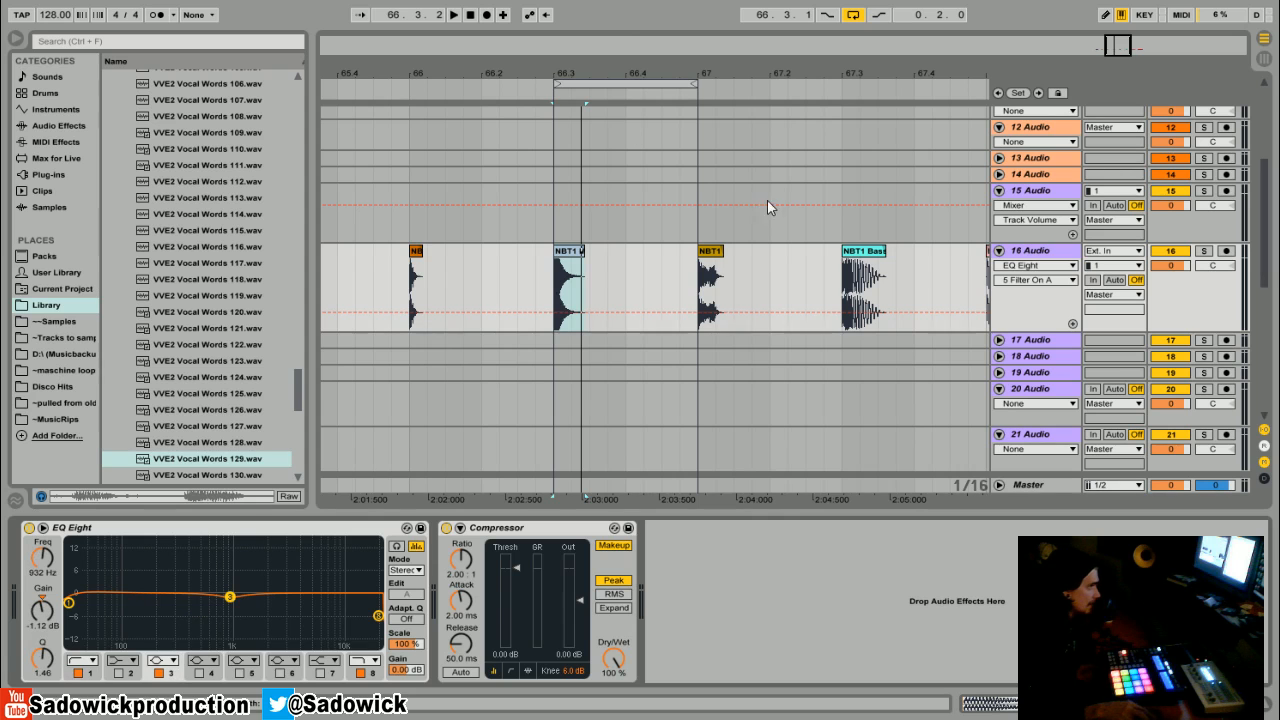
- Move the loop onto the next drum clip and audition it
{"action": "left_click_drag", "start_coordinate": [640, 70], "coordinate": [579, 85]}
{"action": "key", "text": "space"}
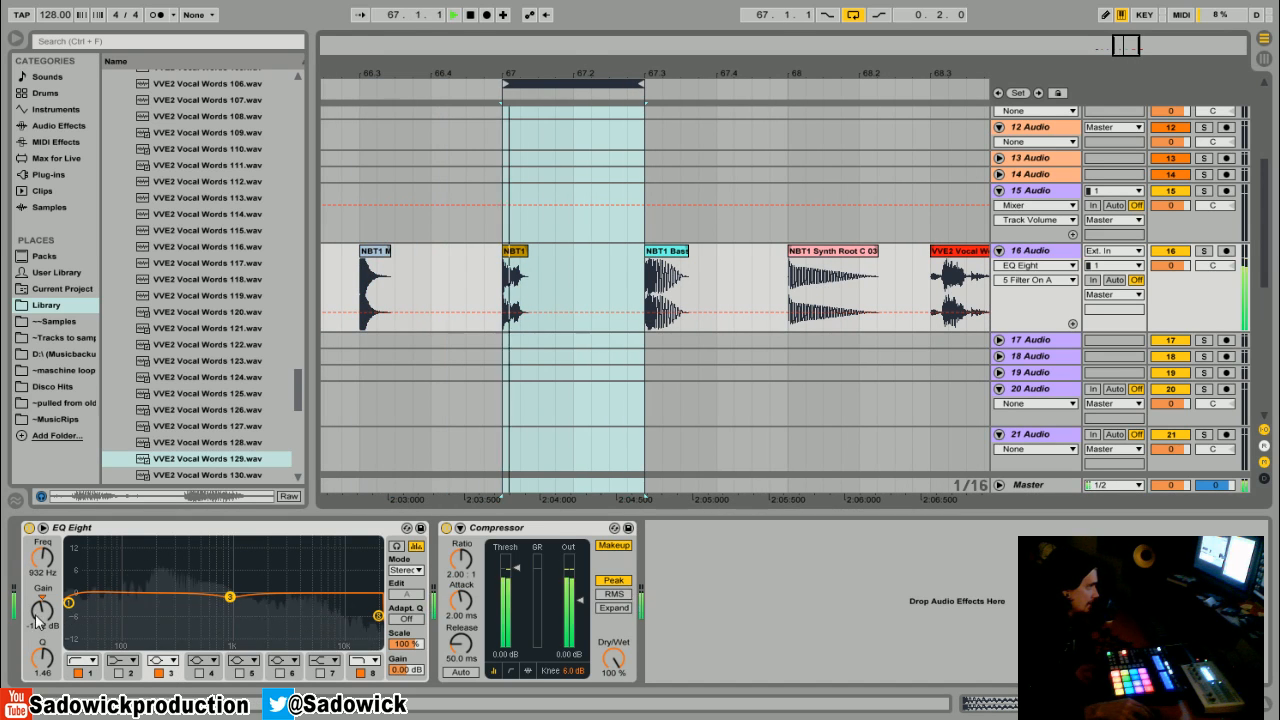
{"action": "key", "text": "space"}
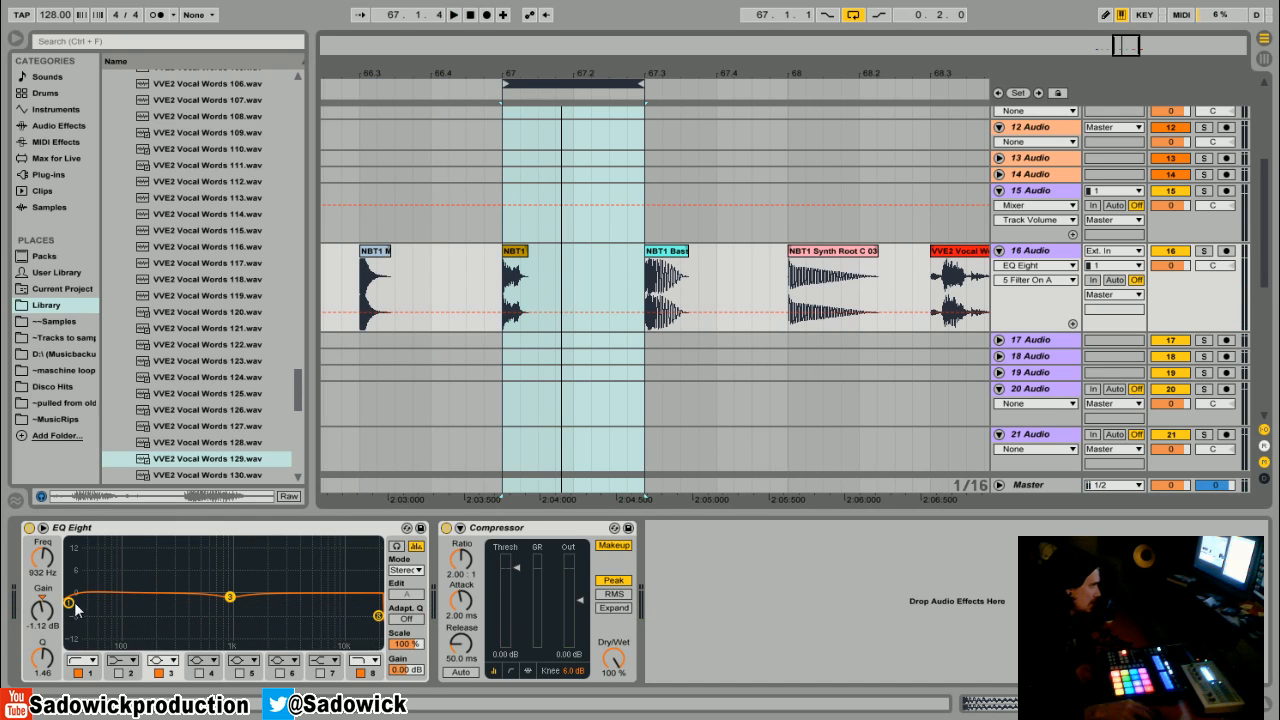
- Raise the band 1 low cut to about 158 Hz with Q about 0.39 while auditioning the loop
{"action": "key", "text": "space"}
{"action": "left_click_drag", "start_coordinate": [70, 604], "coordinate": [153, 609]}
{"action": "key", "text": "space"}
{"action": "key", "text": "space"}
{"action": "key", "text": "space"}
{"action": "key", "text": "space"}
{"action": "key", "text": "space"}
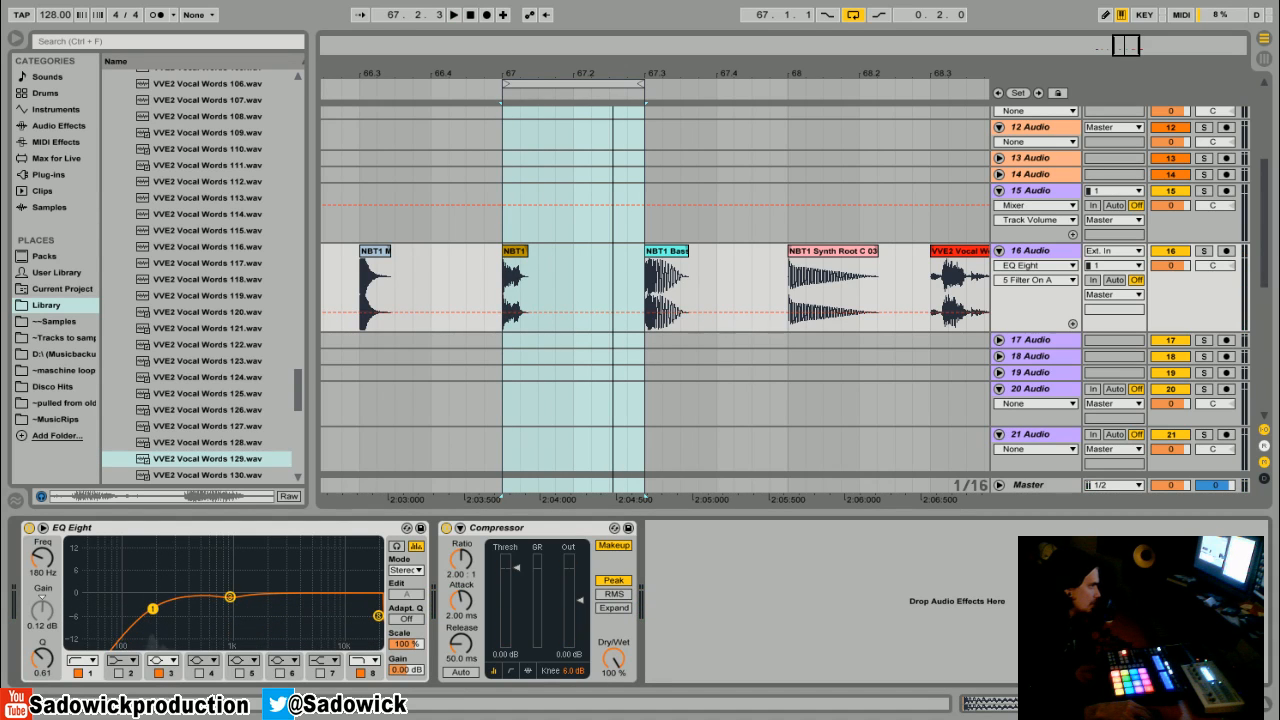
{"action": "key", "text": "space"}
{"action": "left_click_drag", "start_coordinate": [151, 618], "coordinate": [148, 622]}
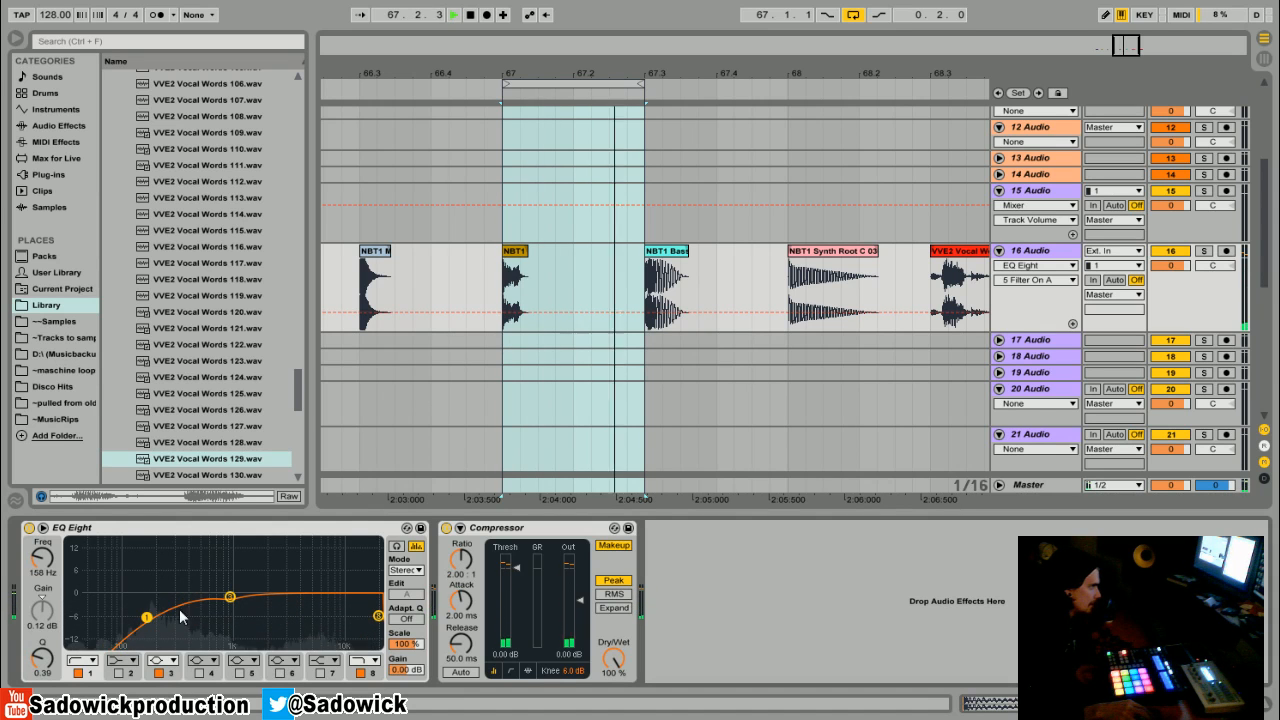
- Sweep a narrow band 3 boost to find the resonance, then cut it about 7.8 dB at about 708 Hz
{"action": "left_click_drag", "start_coordinate": [229, 597], "coordinate": [241, 627]}
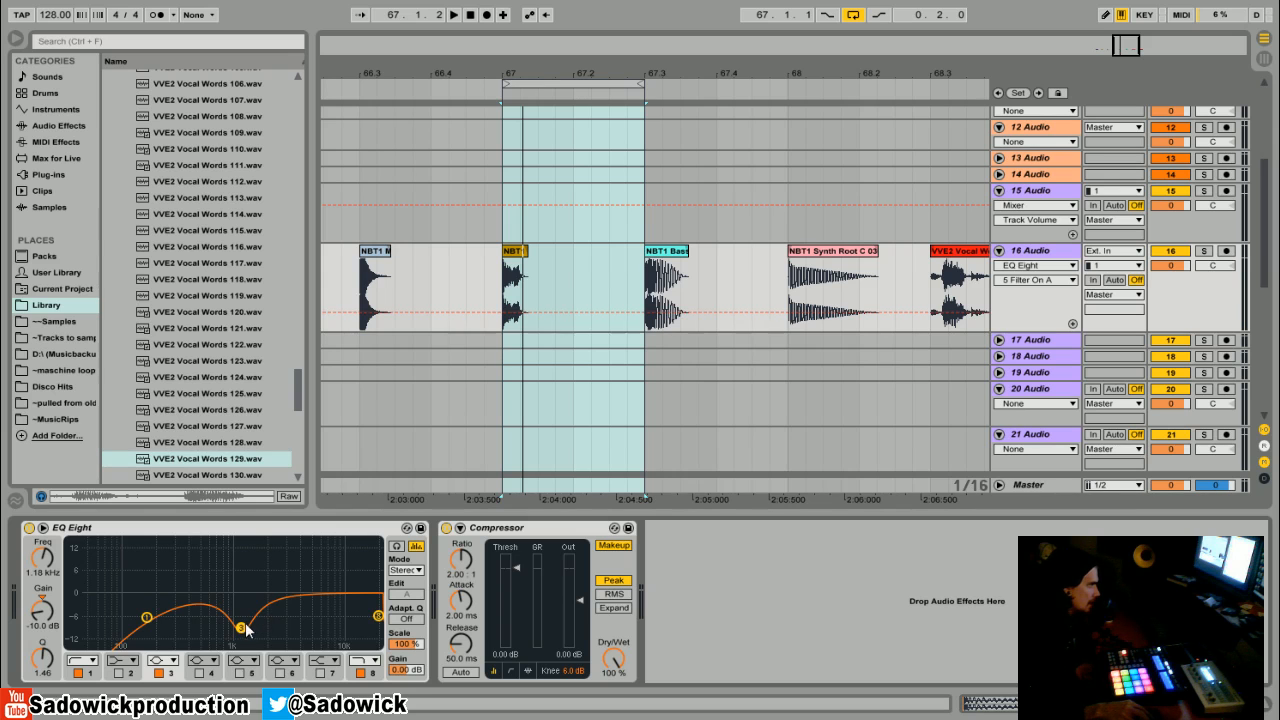
{"action": "left_click_drag", "start_coordinate": [241, 627], "coordinate": [250, 546]}
{"action": "left_click_drag", "start_coordinate": [47, 680], "coordinate": [52, 667]}
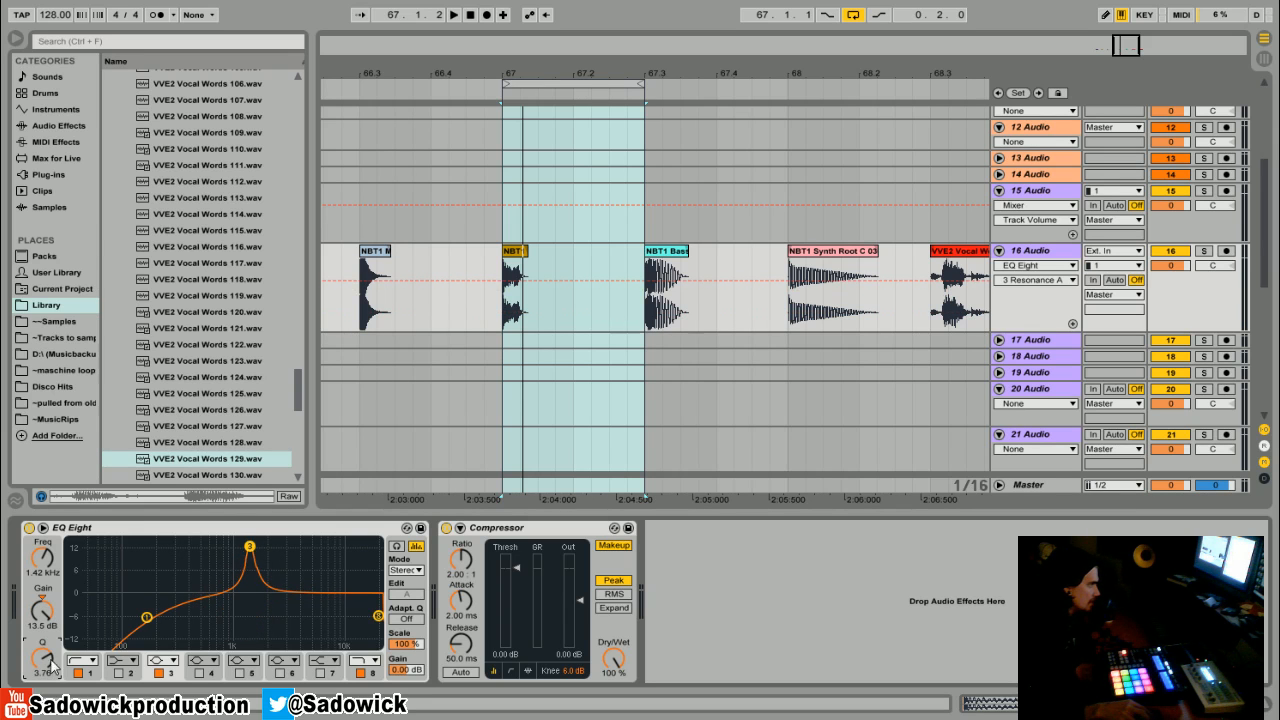
{"action": "left_click_drag", "start_coordinate": [251, 556], "coordinate": [334, 557]}
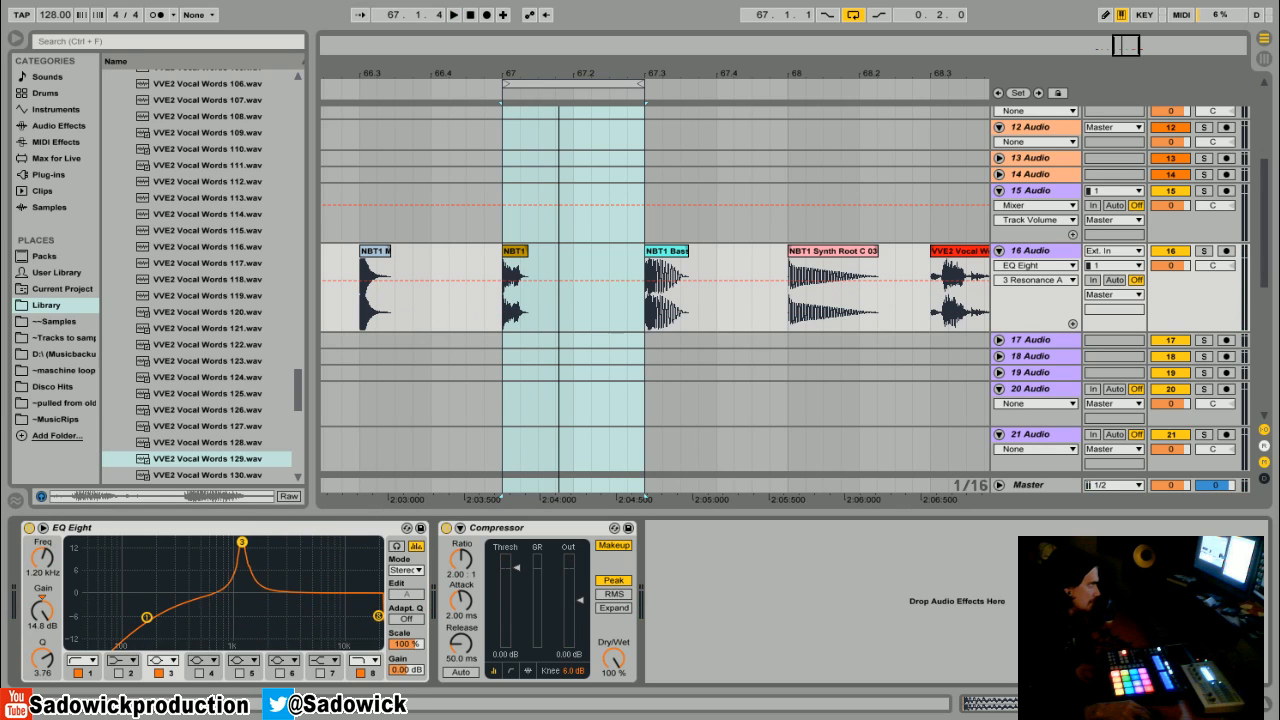
{"action": "key", "text": "space"}
{"action": "left_click_drag", "start_coordinate": [238, 544], "coordinate": [217, 619]}
{"action": "key", "text": "space"}
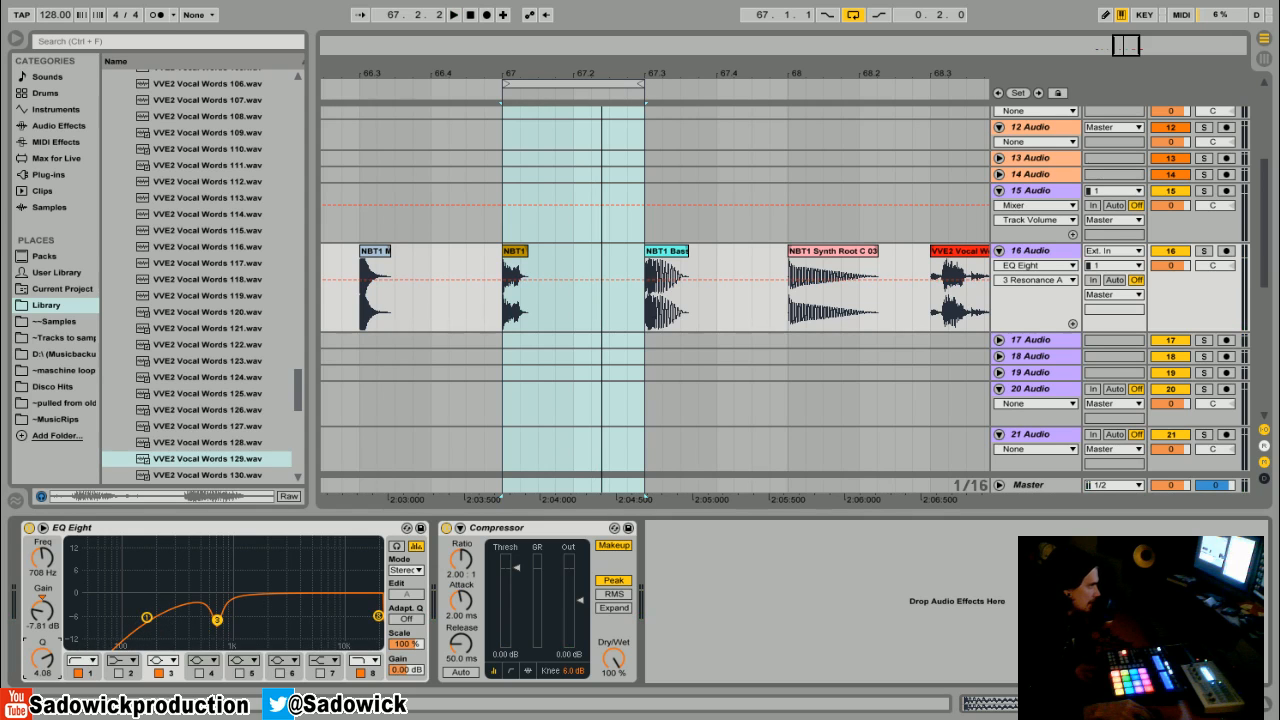
- Lower the high cut to about 19.4 kHz and compare the EQ Eight bypassed and active
{"action": "mouse_move", "coordinate": [379, 617]}
{"action": "left_mouse_down"}
{"action": "mouse_move", "coordinate": [331, 614]}
{"action": "mouse_move", "coordinate": [363, 611]}
{"action": "mouse_move", "coordinate": [372, 625]}
{"action": "left_mouse_up"}
{"action": "key", "text": "space"}
{"action": "key", "text": "space"}
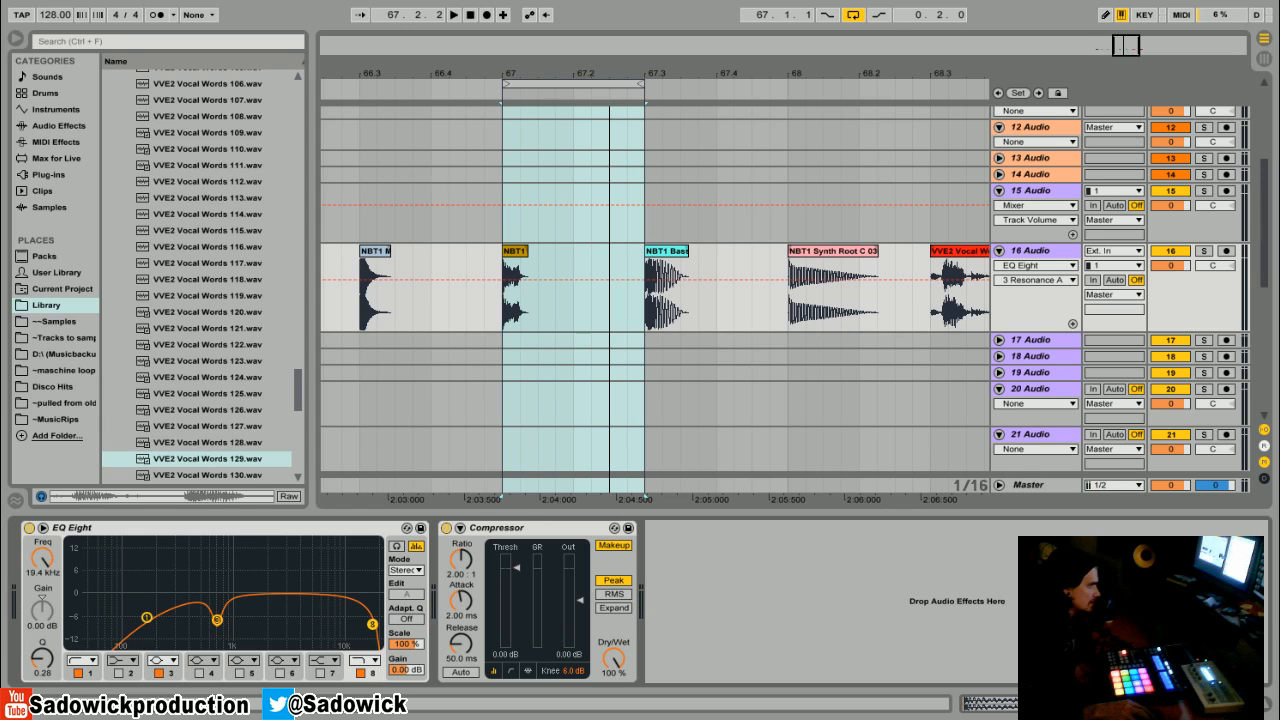
{"action": "left_click", "coordinate": [29, 528]}
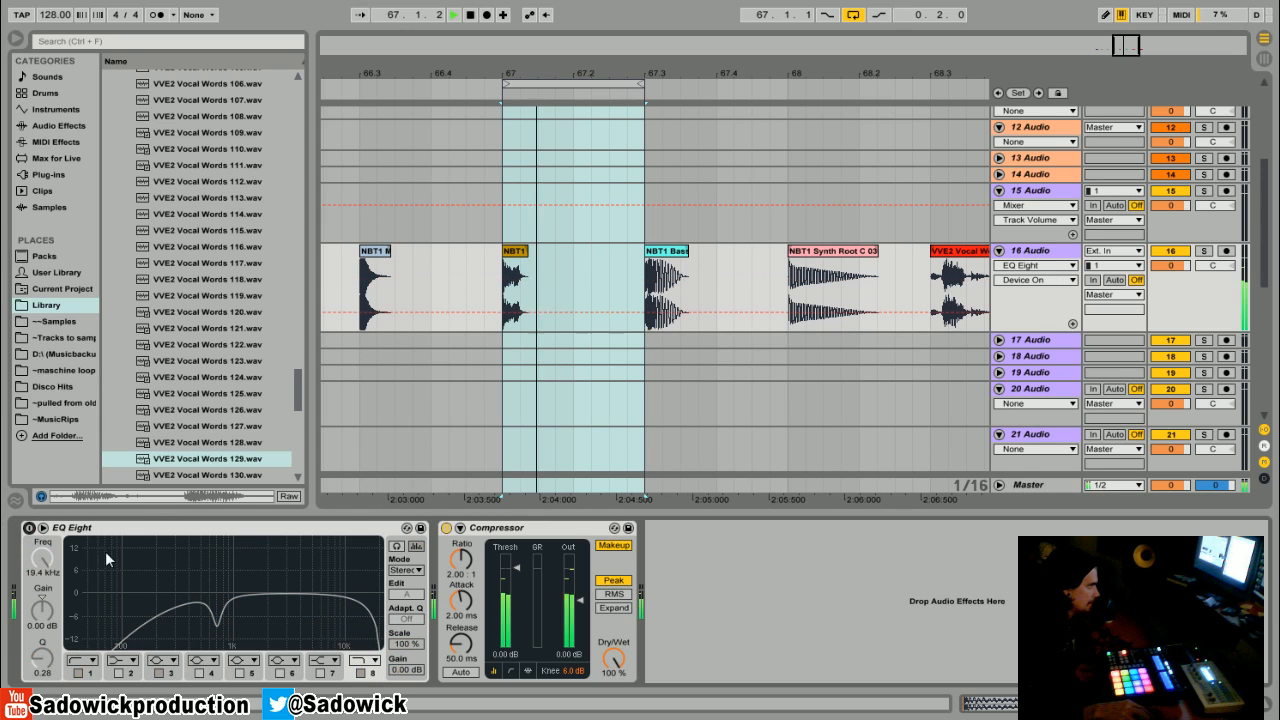
{"action": "left_click", "coordinate": [29, 528]}
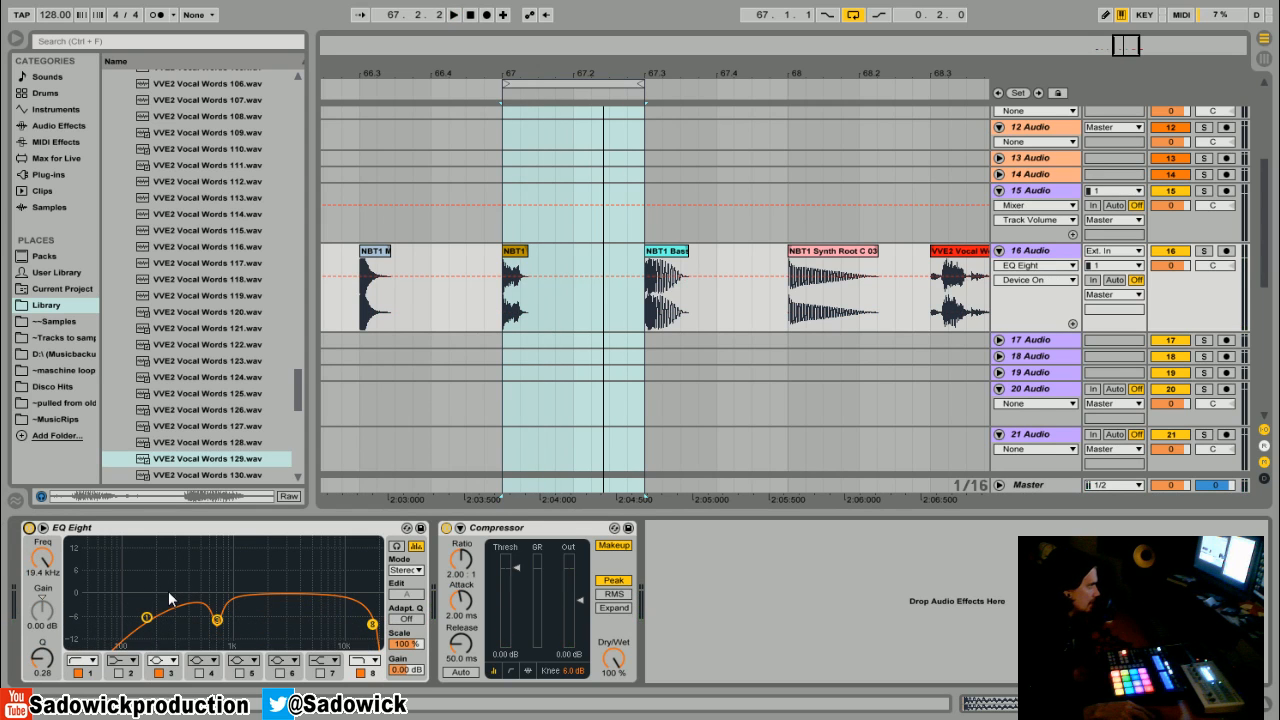
- Bring the low cut down and band 3 to about -2 dB at 915 Hz, and loop the next bass clip
{"action": "left_click_drag", "start_coordinate": [152, 620], "coordinate": [79, 608]}
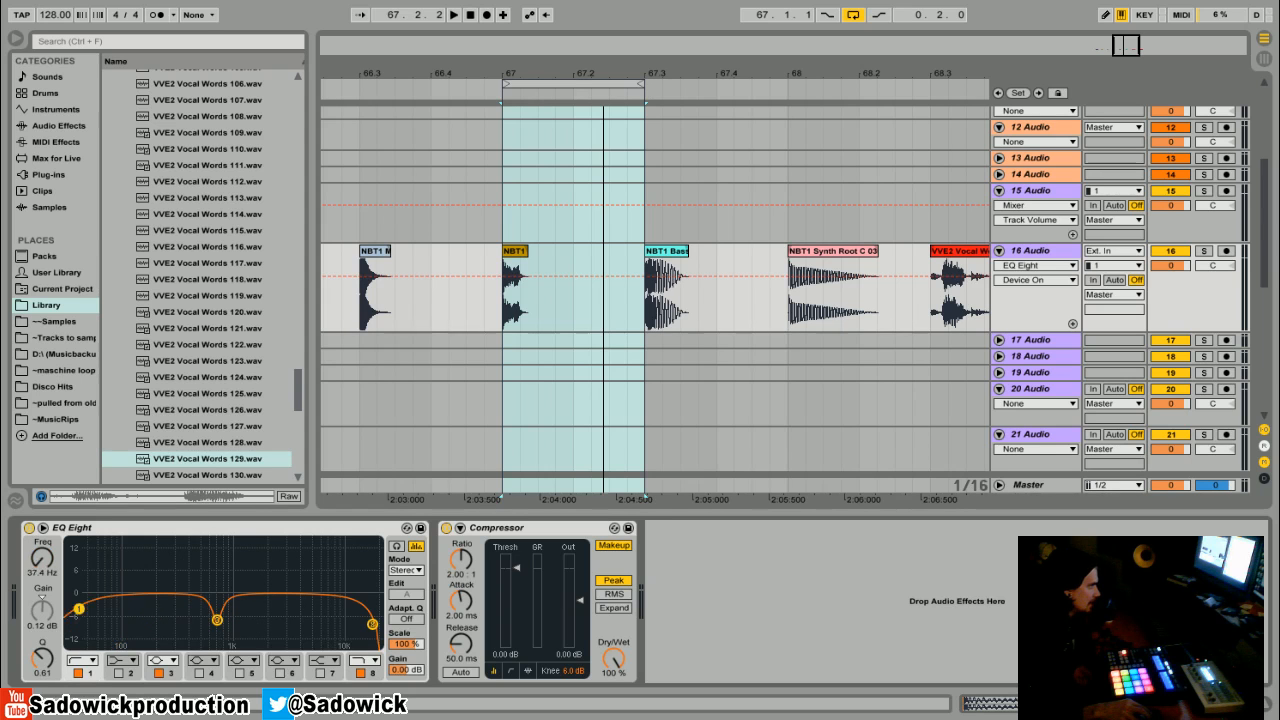
{"action": "left_click_drag", "start_coordinate": [217, 621], "coordinate": [228, 601]}
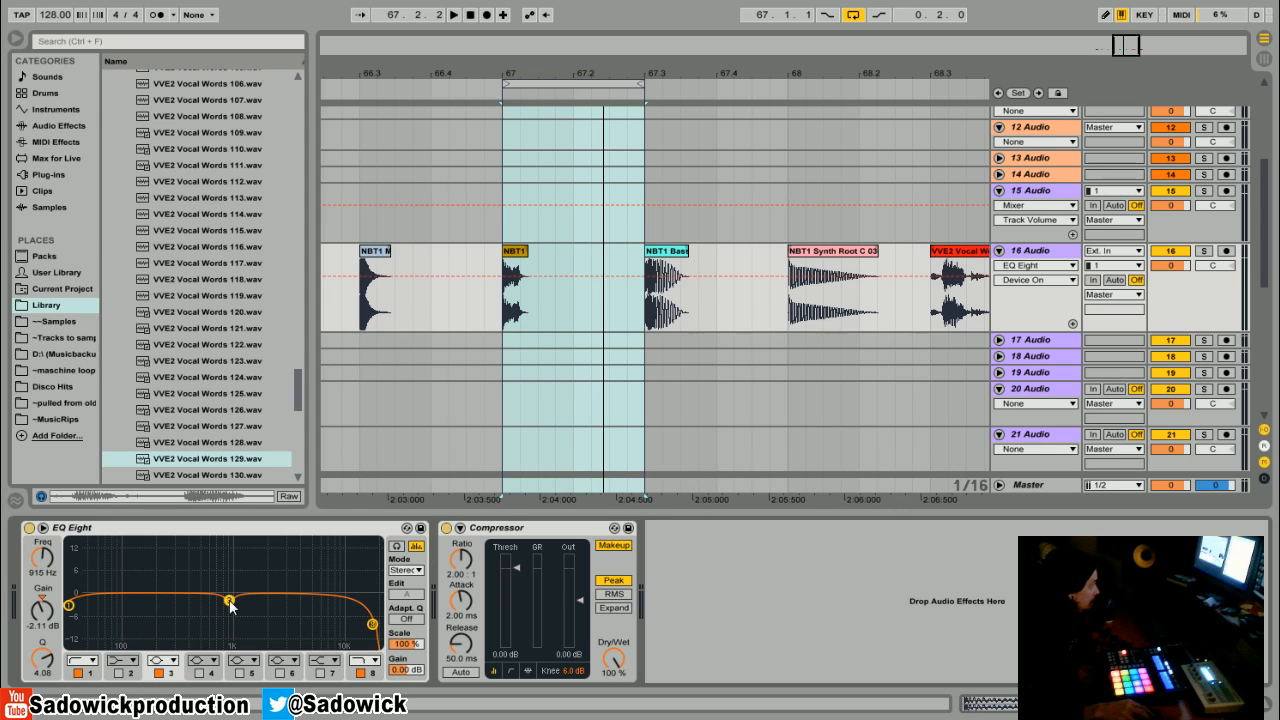
{"action": "left_click_drag", "start_coordinate": [659, 71], "coordinate": [571, 84]}
{"action": "key", "text": "space"}
{"action": "key", "text": "space"}
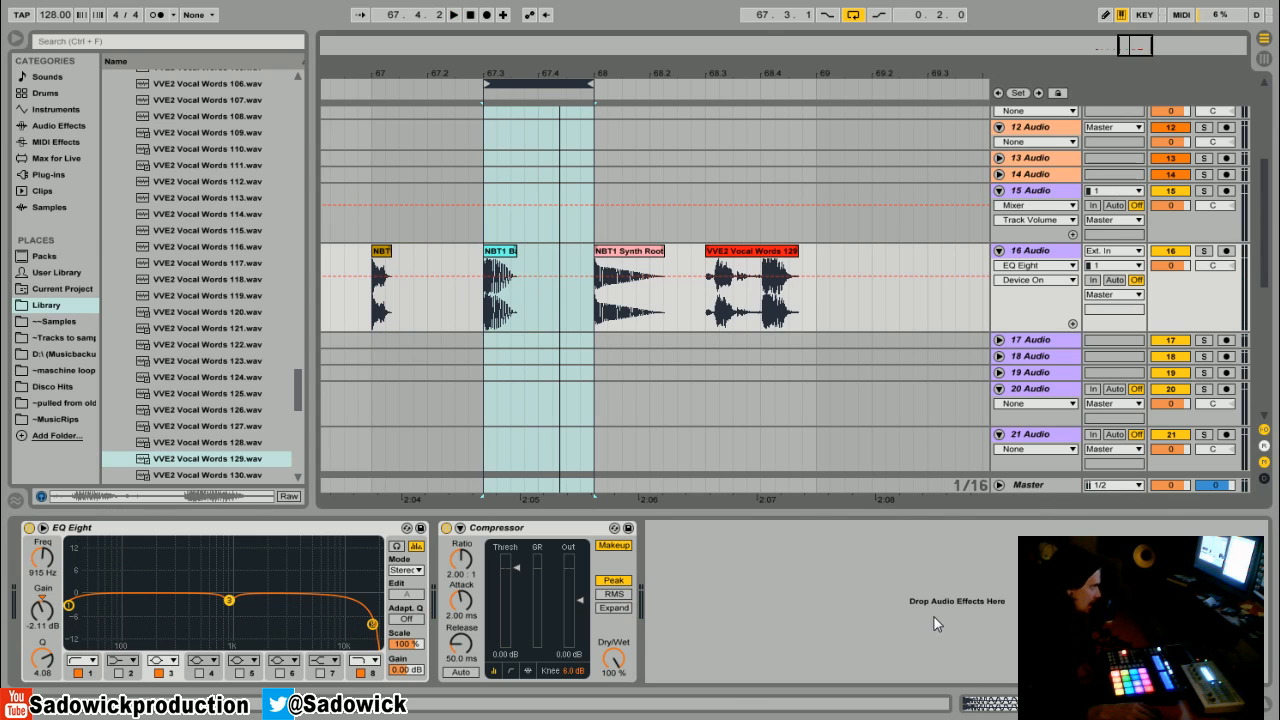
- Cut band 3 about 9.8 dB at about 167 Hz on the bass clip while it plays
{"action": "left_click", "coordinate": [68, 606]}
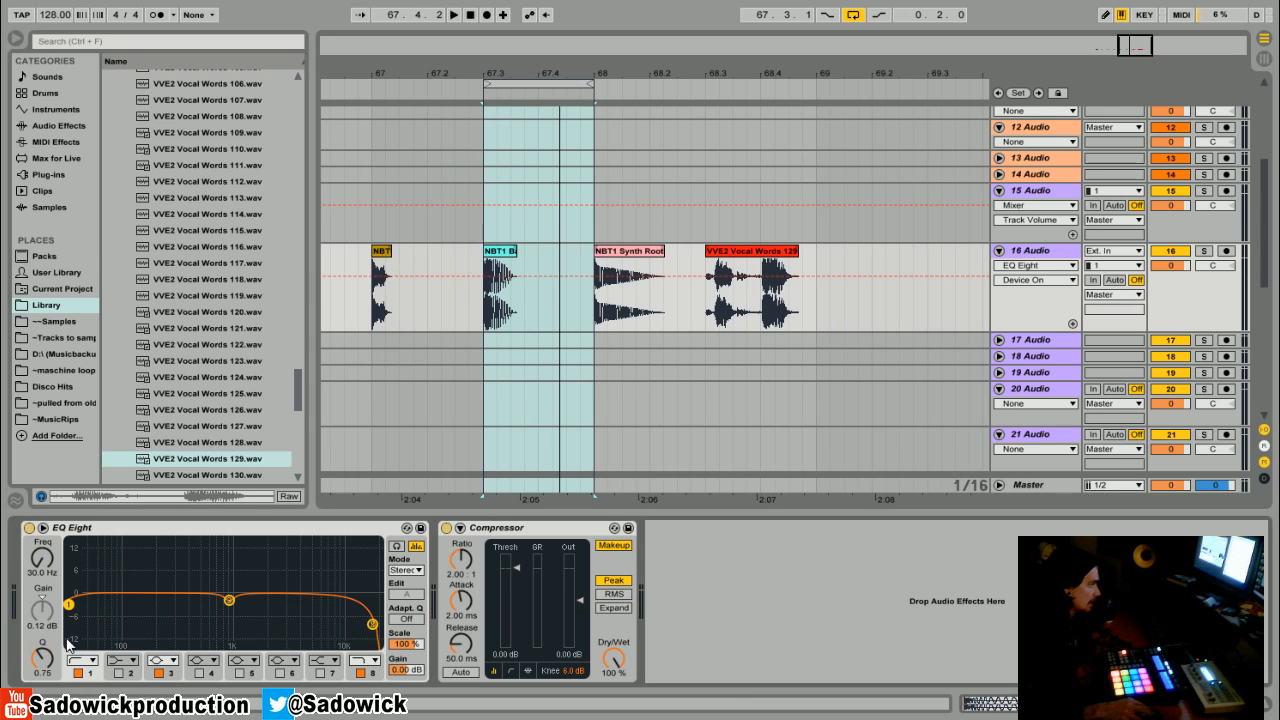
{"action": "left_click_drag", "start_coordinate": [229, 600], "coordinate": [152, 630]}
{"action": "key", "text": "space"}
{"action": "key", "text": "space"}
{"action": "key", "text": "space"}
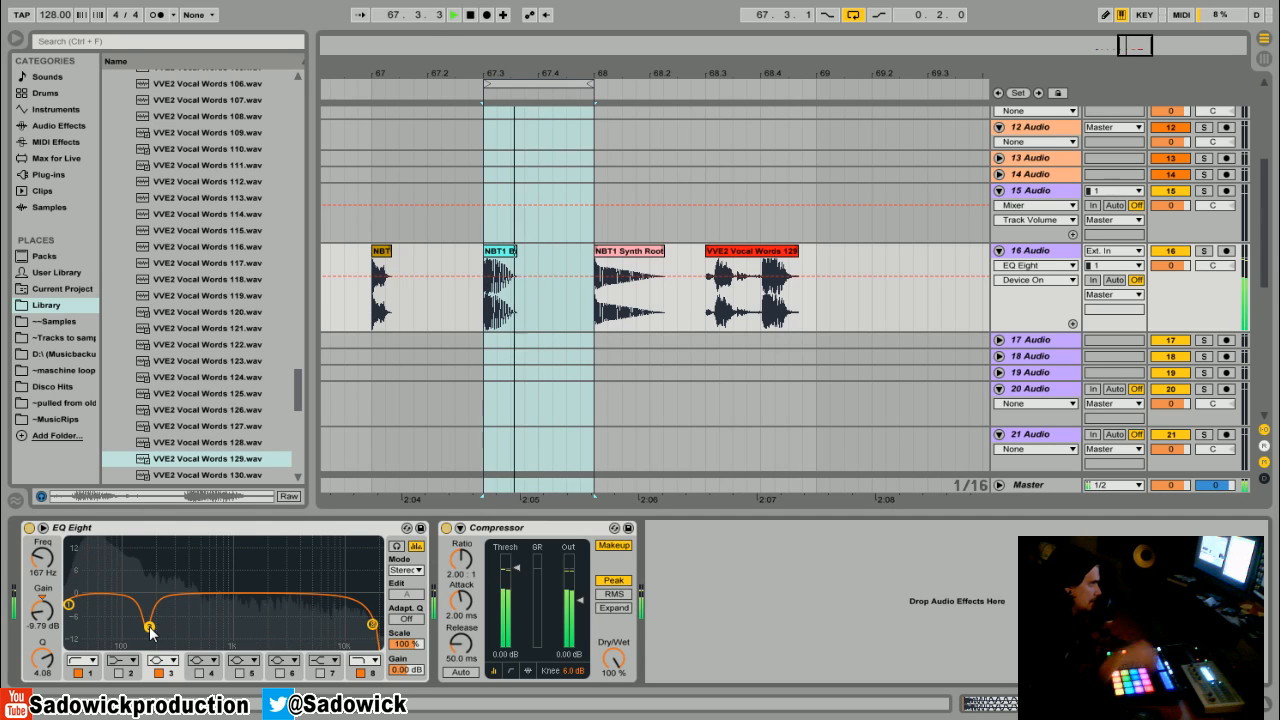
- Compare the EQ Eight bypassed and active, and open the high cut back to 22 kHz
{"action": "left_click", "coordinate": [30, 528]}
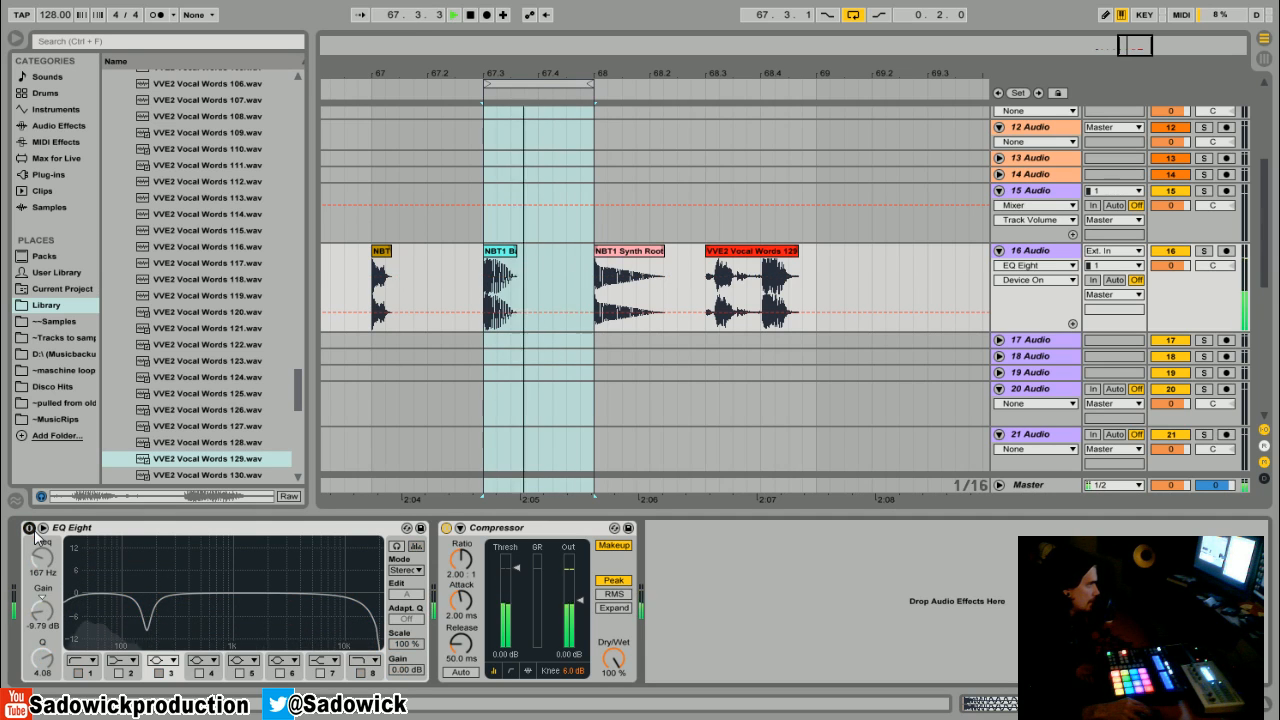
{"action": "left_click", "coordinate": [30, 528]}
{"action": "left_click_drag", "start_coordinate": [370, 626], "coordinate": [380, 608]}
{"action": "key", "text": "space"}
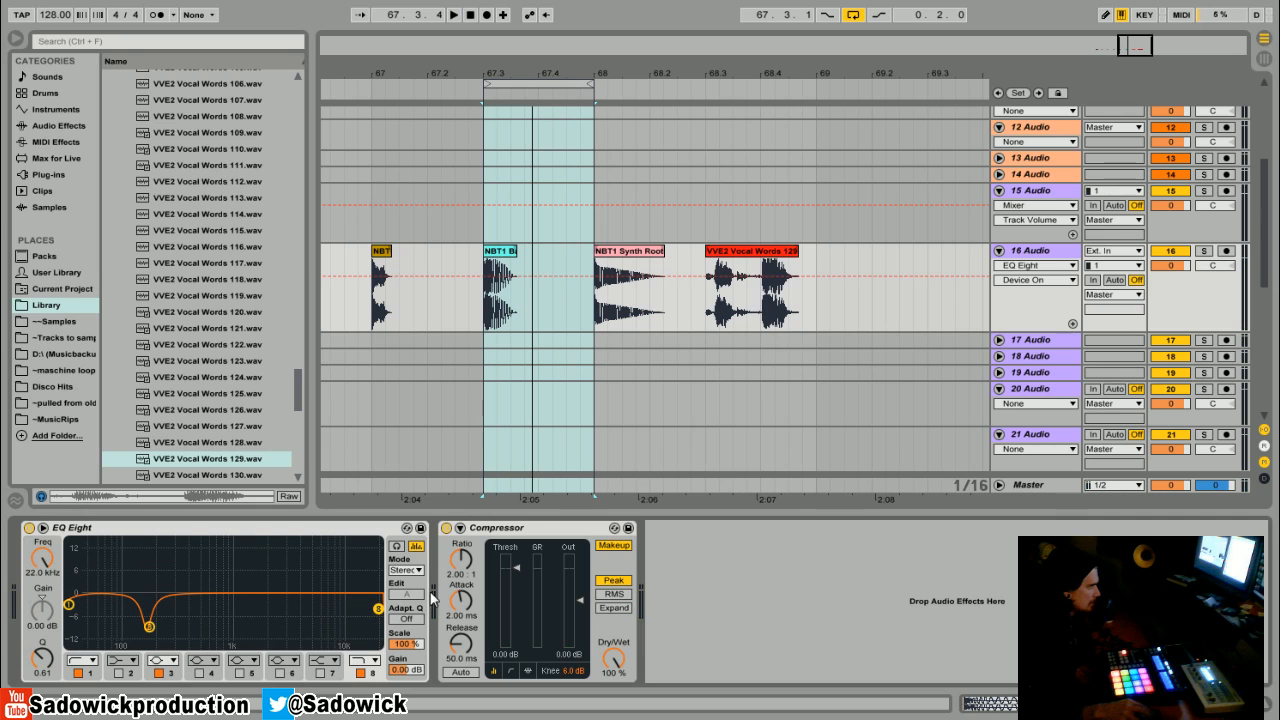
- Enable band 4 and sweep it as a boost through the mids to listen for resonances
{"action": "left_click", "coordinate": [199, 673]}
{"action": "left_click_drag", "start_coordinate": [204, 597], "coordinate": [266, 599]}
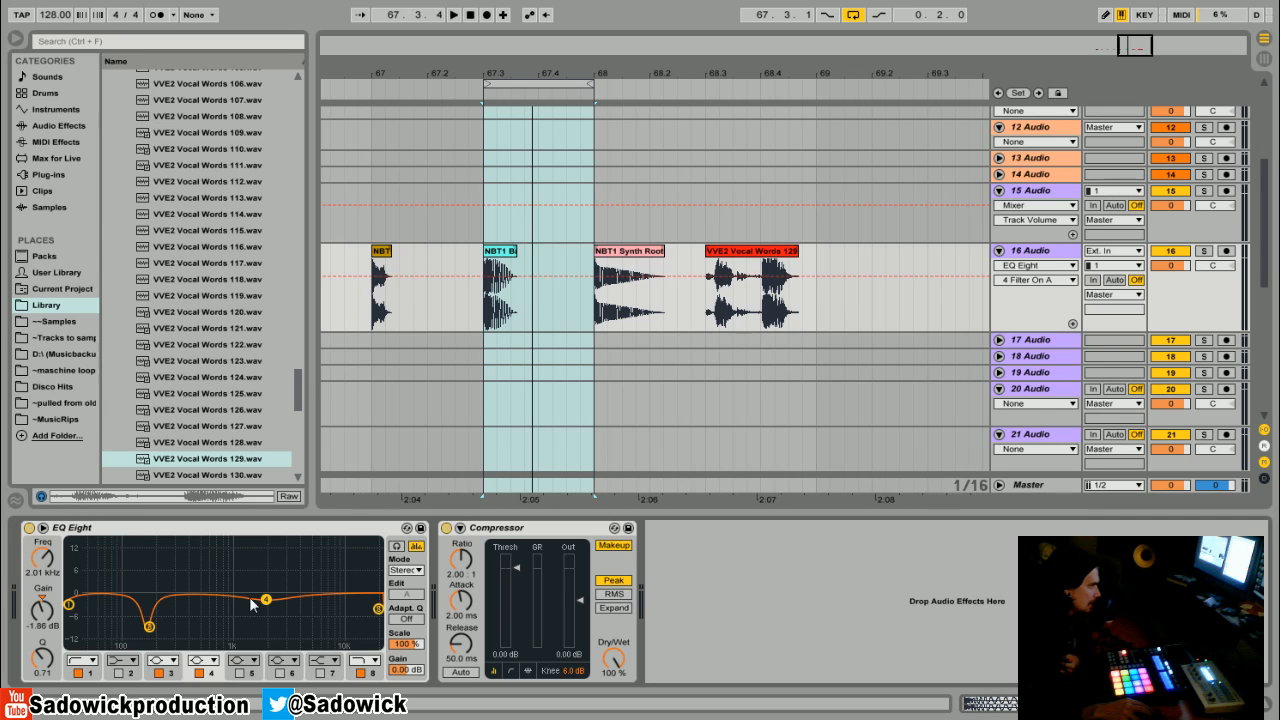
{"action": "key", "text": "space"}
{"action": "left_click_drag", "start_coordinate": [266, 599], "coordinate": [295, 550]}
{"action": "key", "text": "space"}
- Raise the low cut to about 388 Hz while the loop plays
{"action": "left_click_drag", "start_coordinate": [68, 604], "coordinate": [189, 603]}
{"action": "key", "text": "space"}
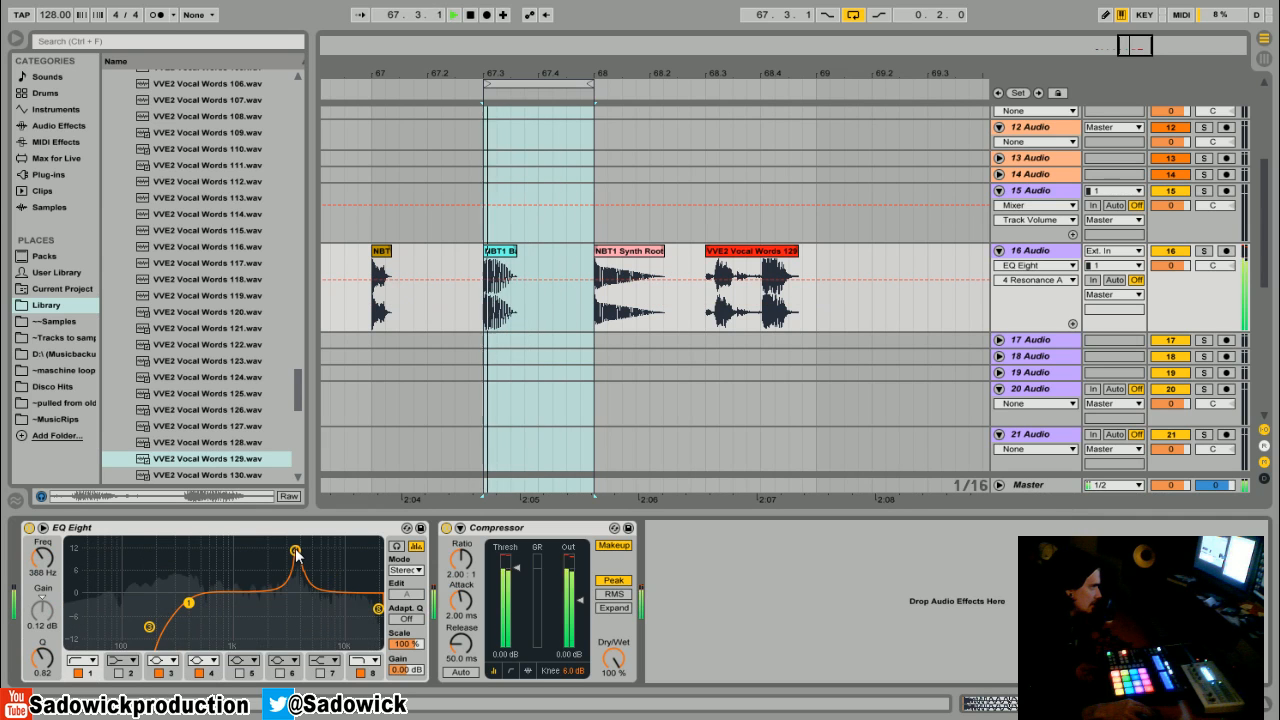
{"action": "key", "text": "space"}
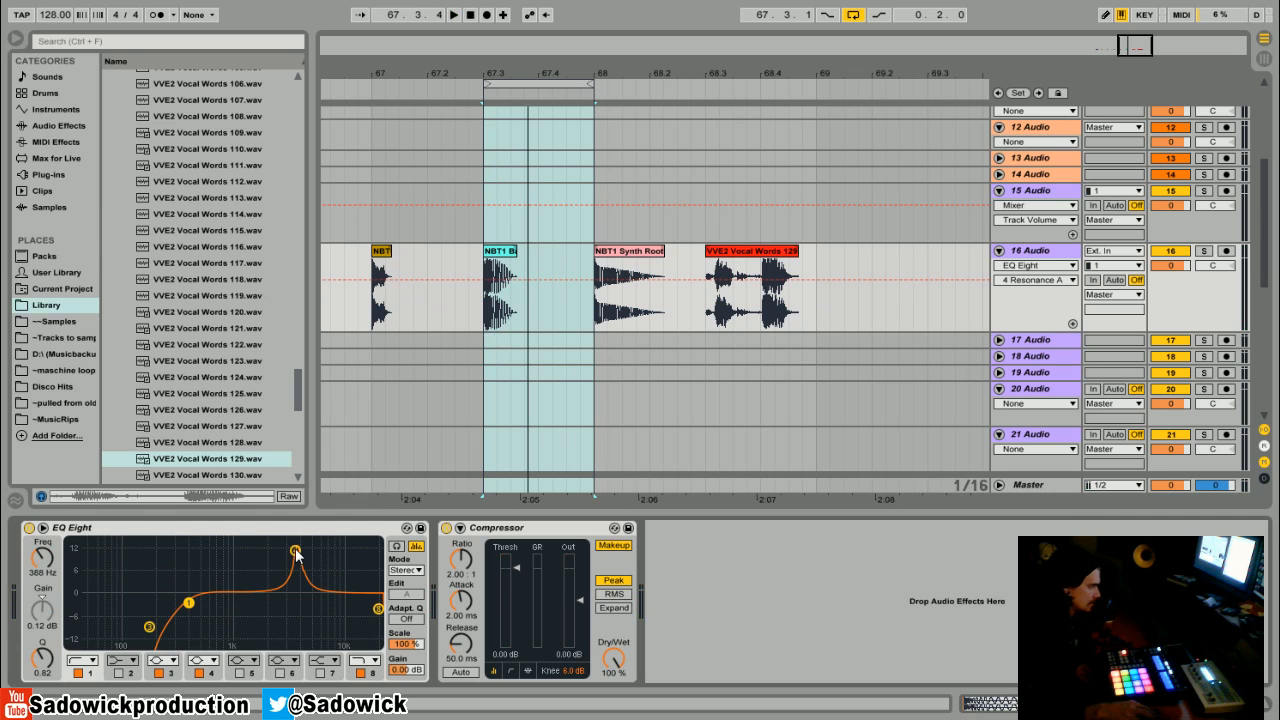
- Flatten band 4, drop the low cut back down and ease band 3's cut
{"action": "left_click_drag", "start_coordinate": [295, 551], "coordinate": [286, 594]}
{"action": "left_click_drag", "start_coordinate": [195, 599], "coordinate": [68, 605]}
{"action": "left_click_drag", "start_coordinate": [149, 626], "coordinate": [153, 612]}
- Loop the synth clip and deepen band 3's cut to about 14.8 dB at about 142 Hz
{"action": "left_click_drag", "start_coordinate": [556, 77], "coordinate": [510, 122]}
{"action": "key", "text": "space"}
{"action": "mouse_move", "coordinate": [69, 604]}
{"action": "left_mouse_down"}
{"action": "mouse_move", "coordinate": [146, 597]}
{"action": "mouse_move", "coordinate": [69, 602]}
{"action": "left_mouse_up"}
{"action": "left_click_drag", "start_coordinate": [153, 613], "coordinate": [141, 645]}
{"action": "key", "text": "space"}
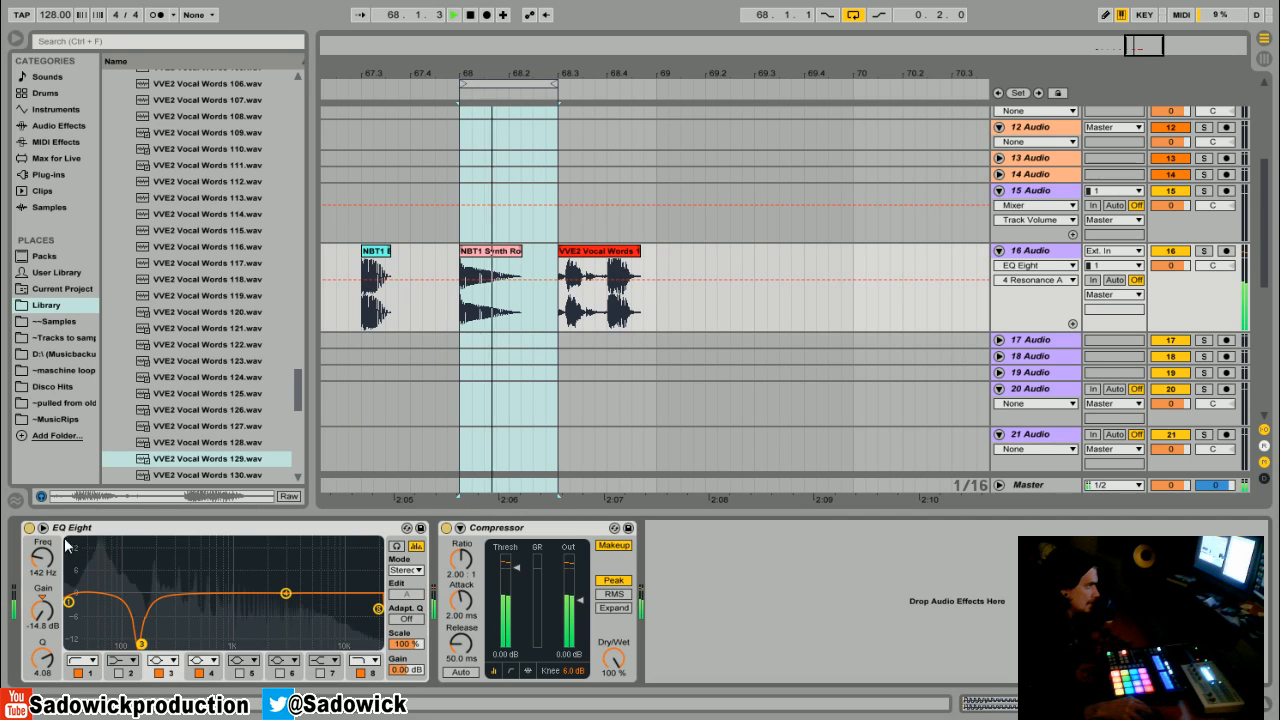
- Compare the EQ bypassed and active, then cut band 4 about 4.3 dB at about 623 Hz with Q 1.79
{"action": "left_click", "coordinate": [29, 527]}
{"action": "key", "text": "space"}
{"action": "left_click", "coordinate": [29, 527]}
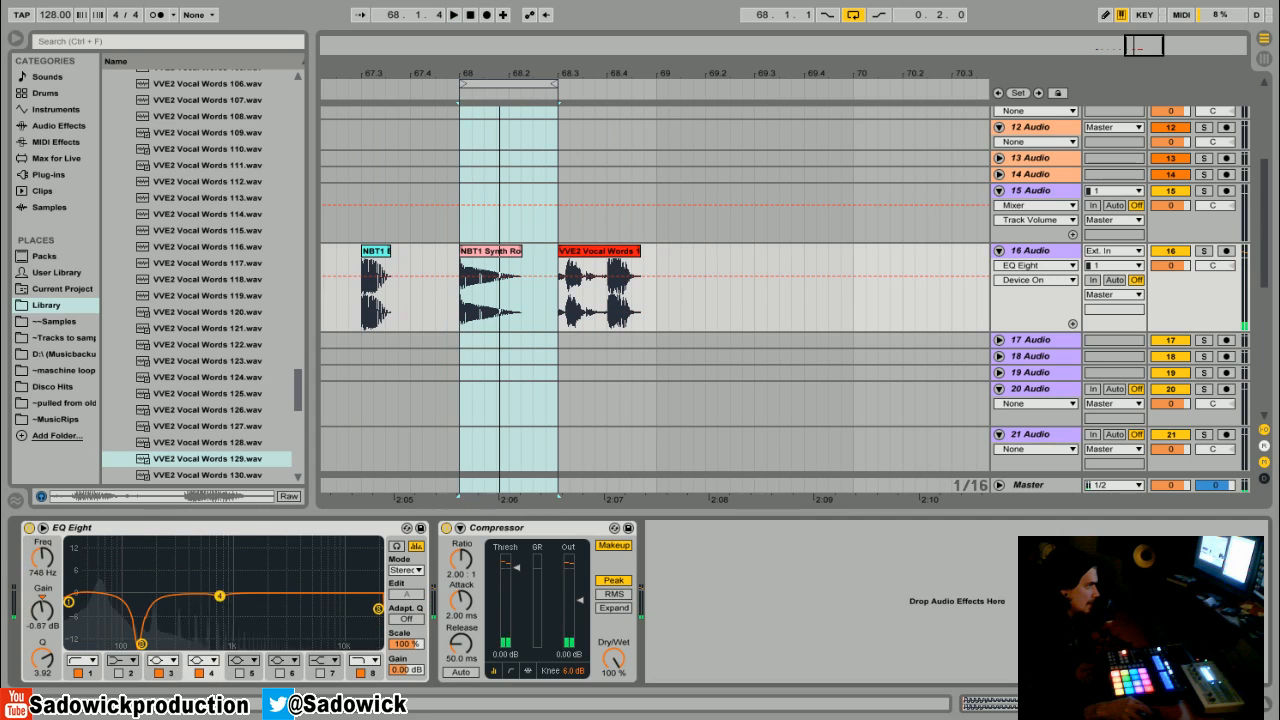
{"action": "left_click_drag", "start_coordinate": [211, 607], "coordinate": [214, 633]}
{"action": "key", "text": "space"}
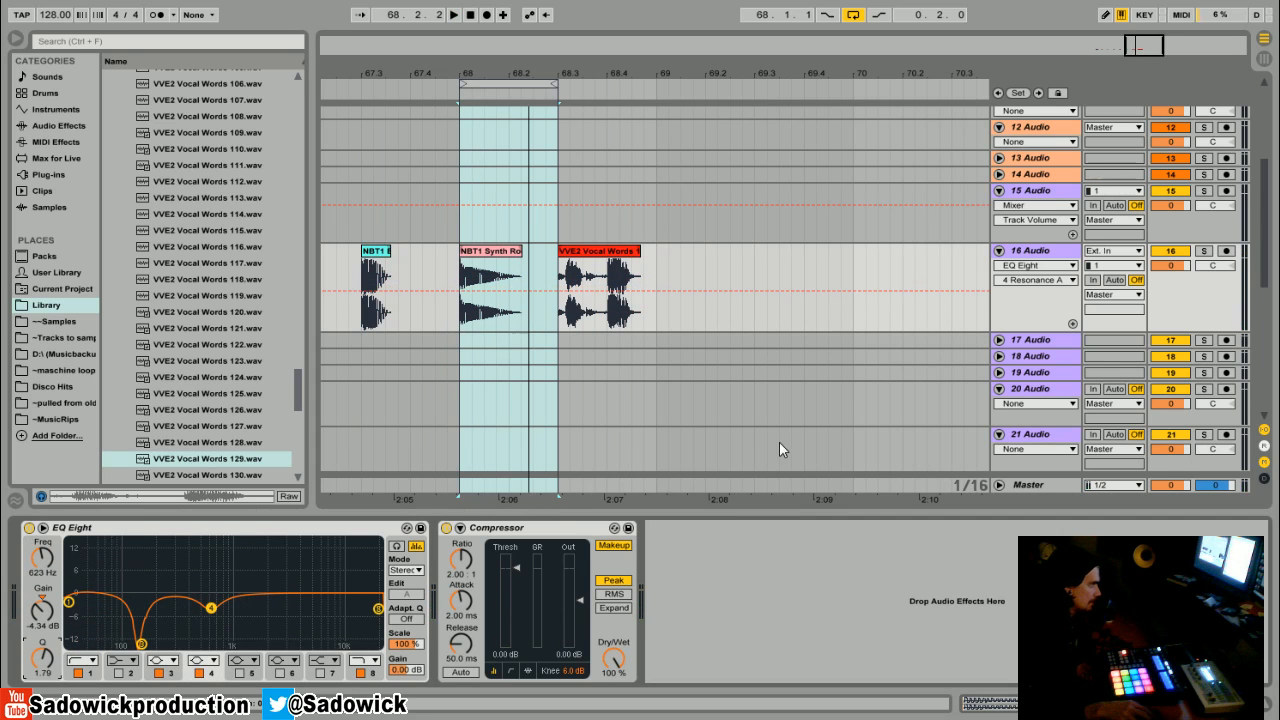
- Move the loop back onto the earlier drum clip and audition it
{"action": "left_click_drag", "start_coordinate": [531, 84], "coordinate": [531, 46]}
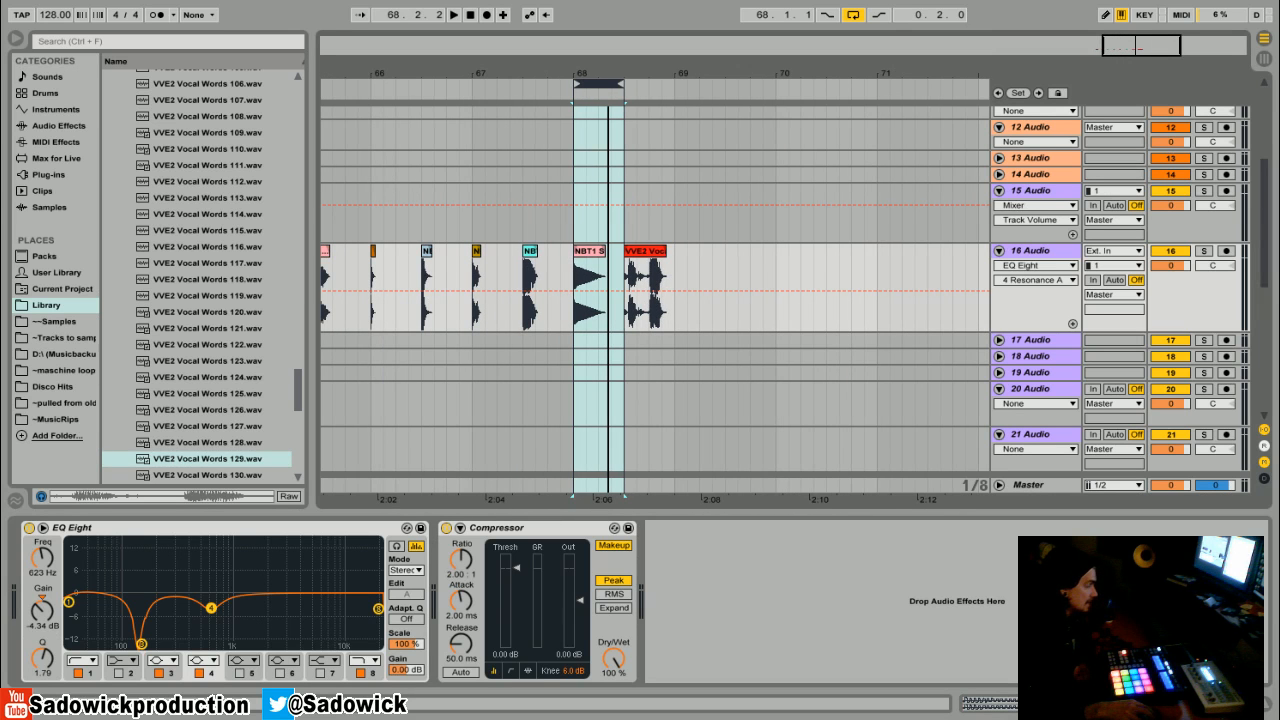
{"action": "left_click_drag", "start_coordinate": [609, 70], "coordinate": [686, 70]}
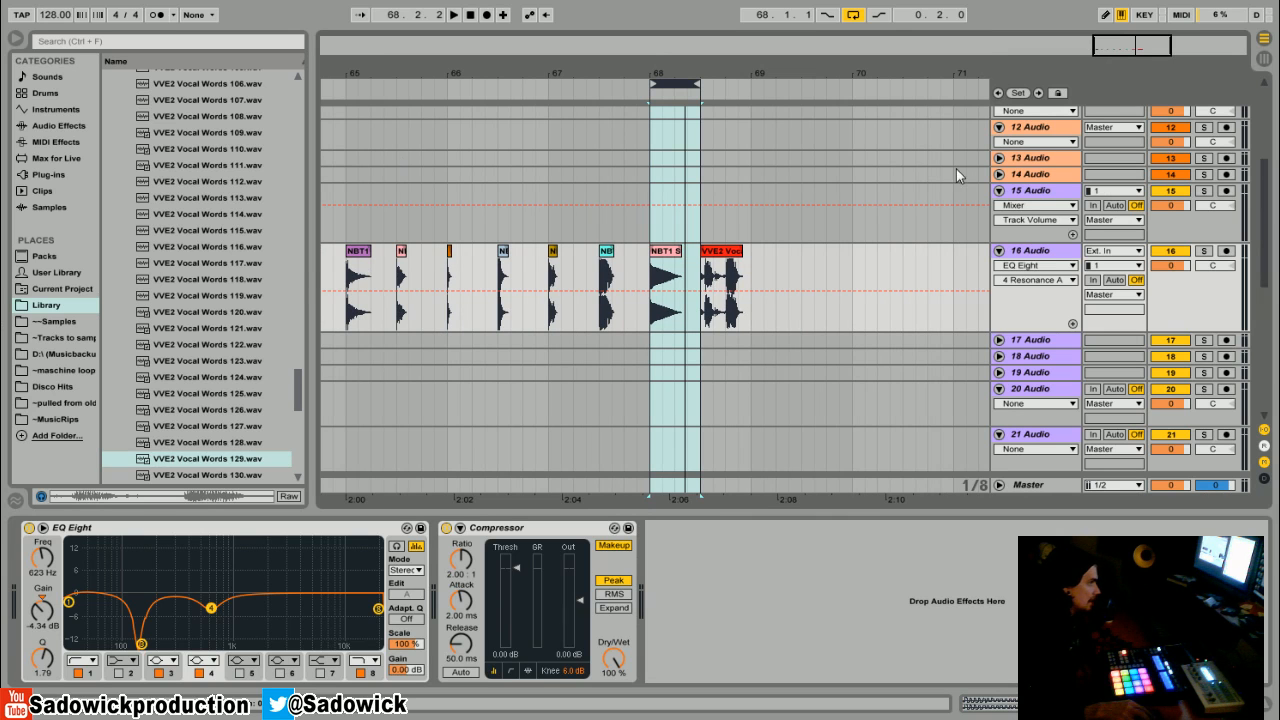
{"action": "left_click_drag", "start_coordinate": [676, 84], "coordinate": [386, 118]}
{"action": "left_click_drag", "start_coordinate": [365, 73], "coordinate": [543, 132]}
{"action": "key", "text": "space"}
{"action": "left_click_drag", "start_coordinate": [538, 84], "coordinate": [618, 90]}
{"action": "key", "text": "space"}
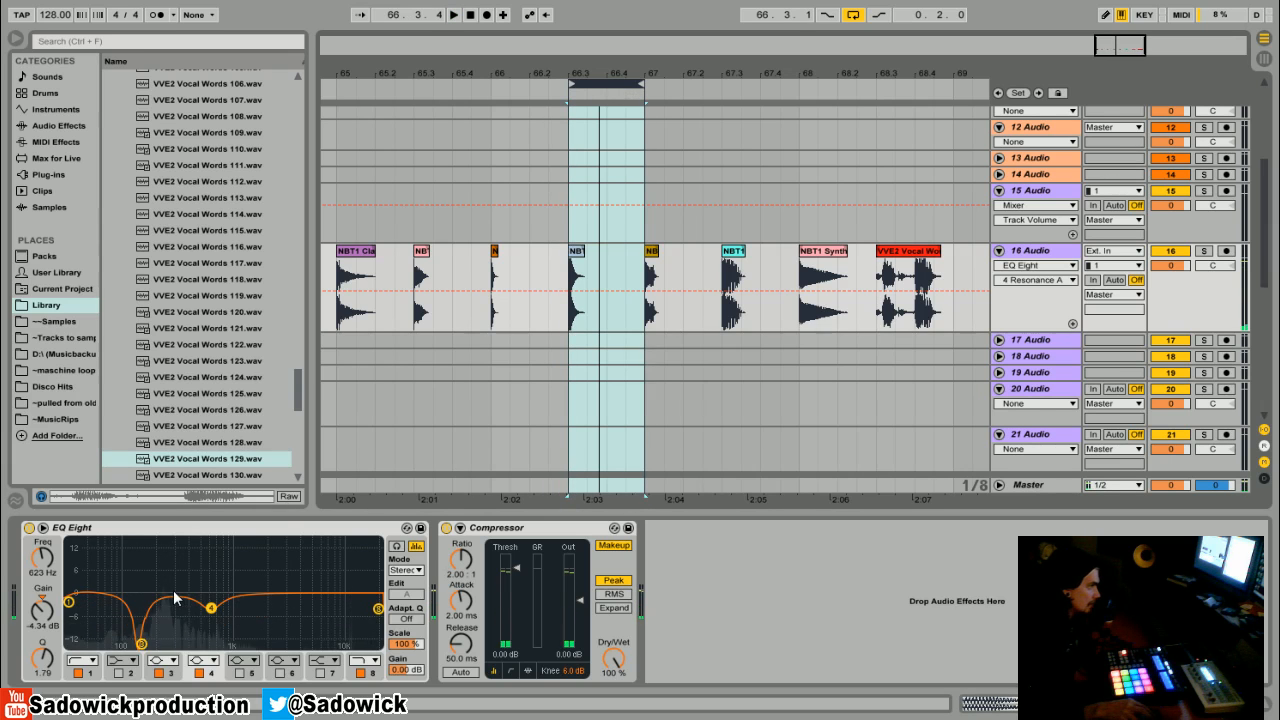
- Flatten bands 3 and 4, then set the low cut to about 96.6 Hz and the high cut to about 6.98 kHz
{"action": "left_click", "coordinate": [142, 645]}
{"action": "left_click_drag", "start_coordinate": [142, 645], "coordinate": [144, 595]}
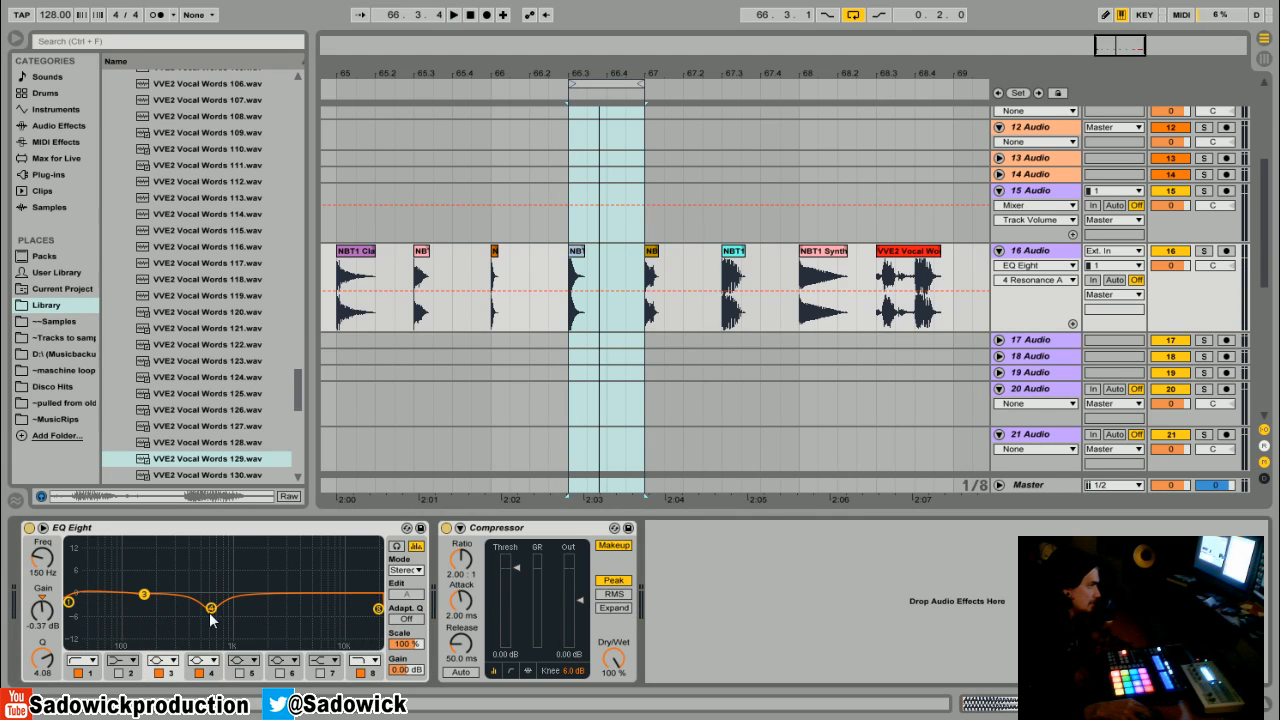
{"action": "left_click_drag", "start_coordinate": [211, 620], "coordinate": [213, 596]}
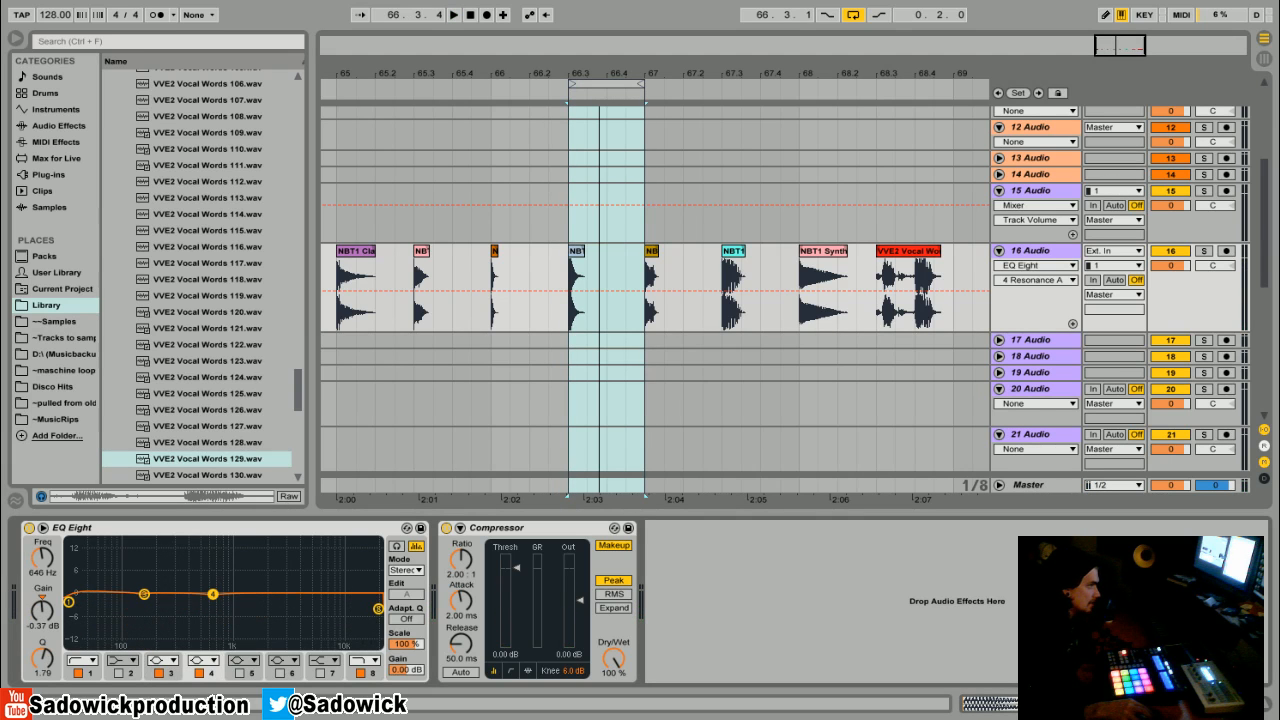
{"action": "left_click", "coordinate": [144, 595]}
{"action": "left_click_drag", "start_coordinate": [70, 605], "coordinate": [123, 605]}
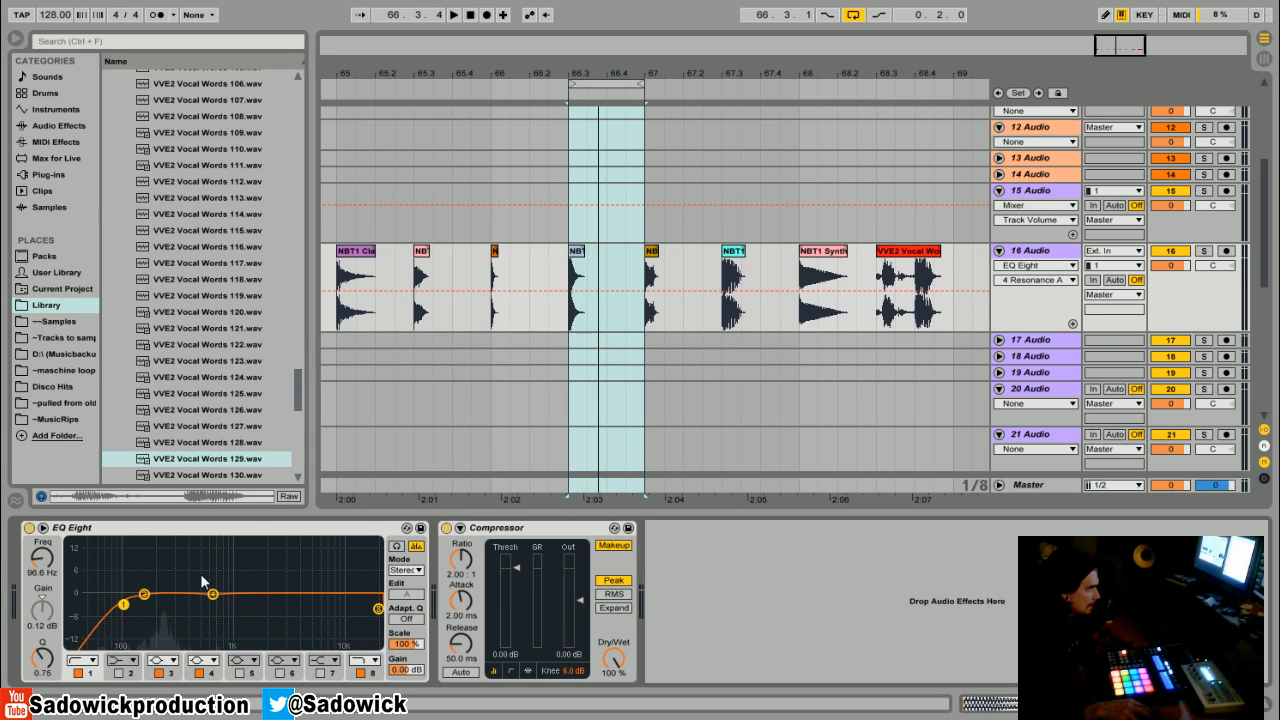
{"action": "left_click_drag", "start_coordinate": [376, 608], "coordinate": [338, 607]}
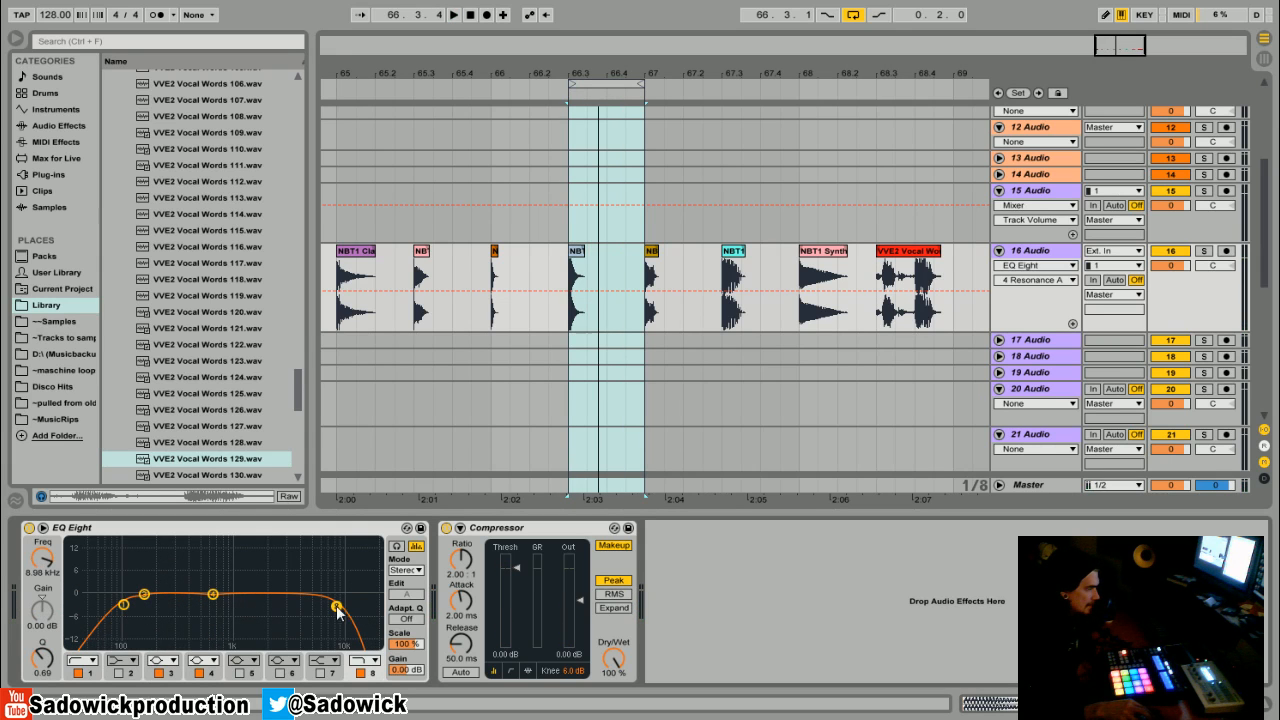
- Boost band 4 about 4.3 dB at about 2.08 kHz with Q 1.24 and play the loop
{"action": "left_click_drag", "start_coordinate": [217, 594], "coordinate": [270, 575]}
{"action": "left_click_drag", "start_coordinate": [43, 656], "coordinate": [43, 668]}
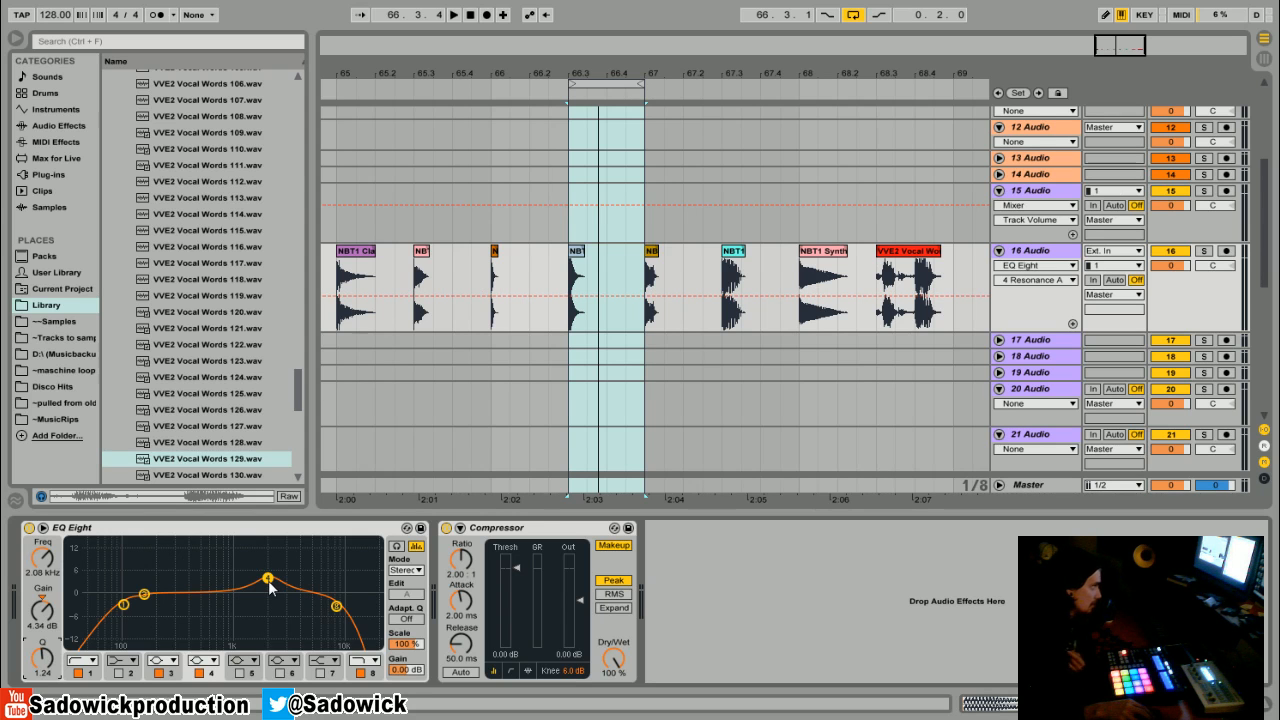
{"action": "key", "text": "space"}
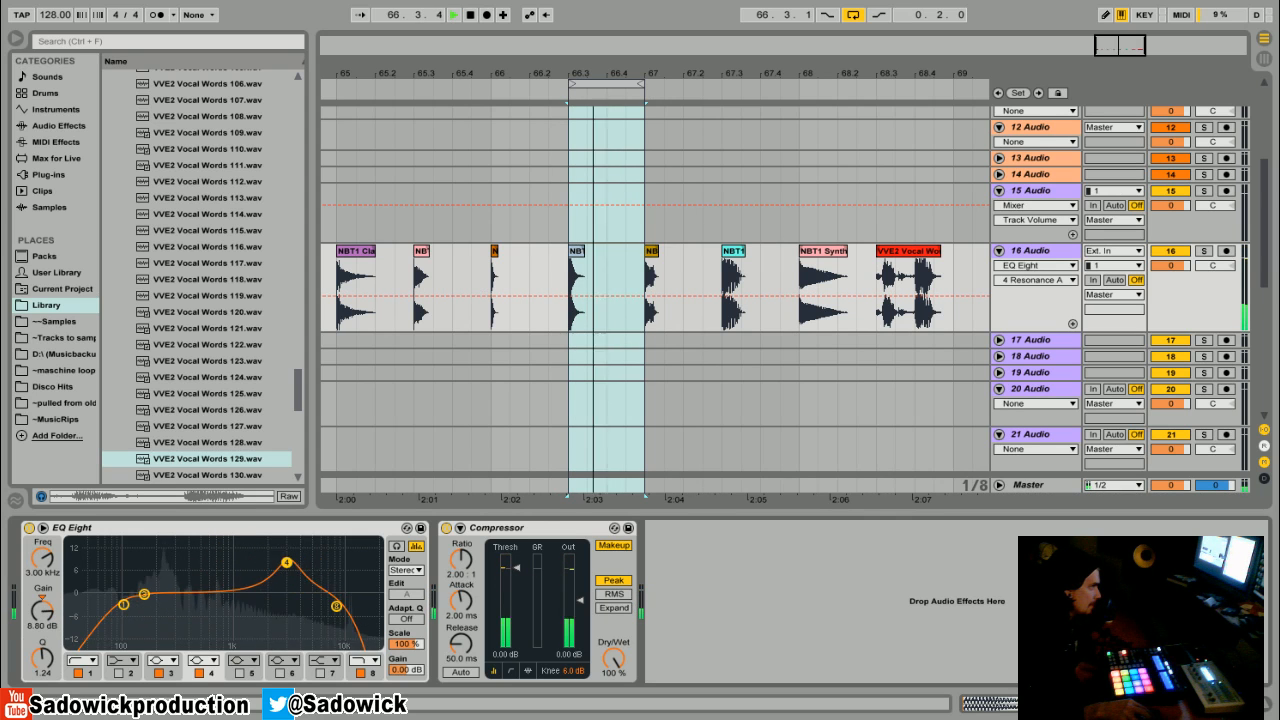
- Move the loop onto the next drum clip and audition it
{"action": "key", "text": "space"}
{"action": "left_click_drag", "start_coordinate": [637, 91], "coordinate": [713, 91]}
{"action": "key", "text": "space"}
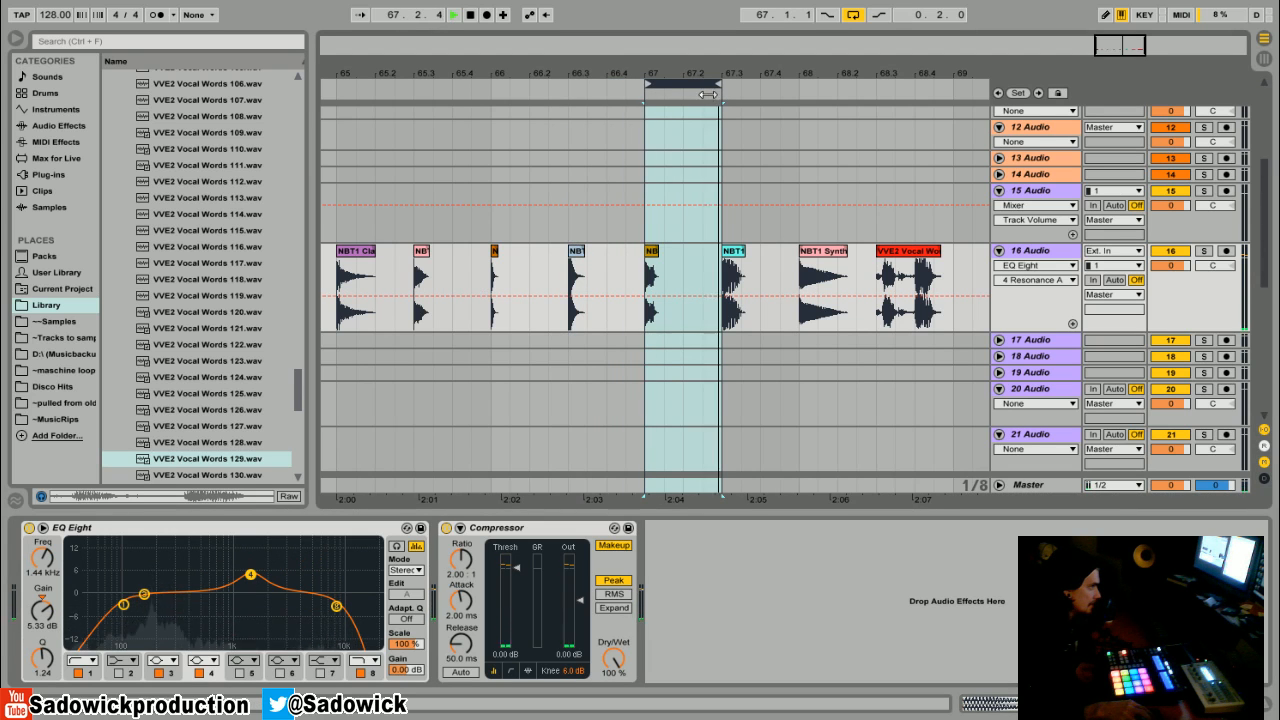
{"action": "key", "text": "space"}
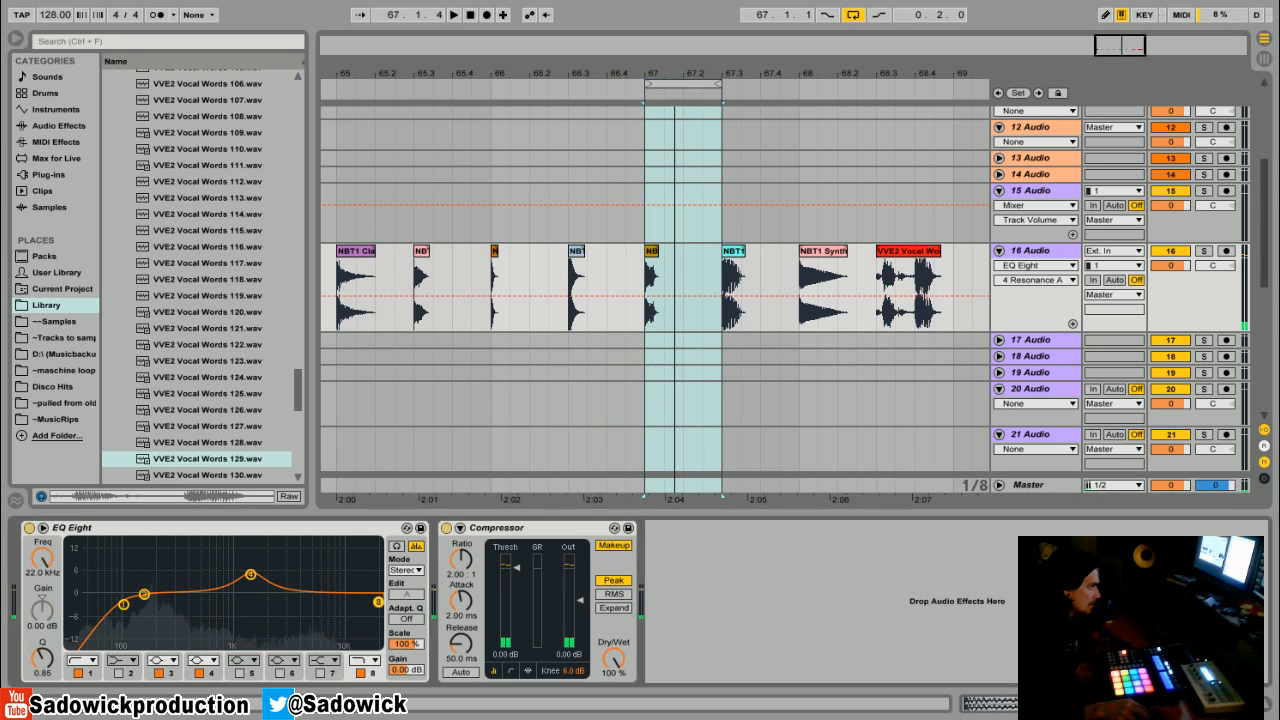
- Boost band 4 about 11 dB at about 7.2 kHz, then compare the EQ bypassed and active
{"action": "left_click_drag", "start_coordinate": [250, 574], "coordinate": [330, 555]}
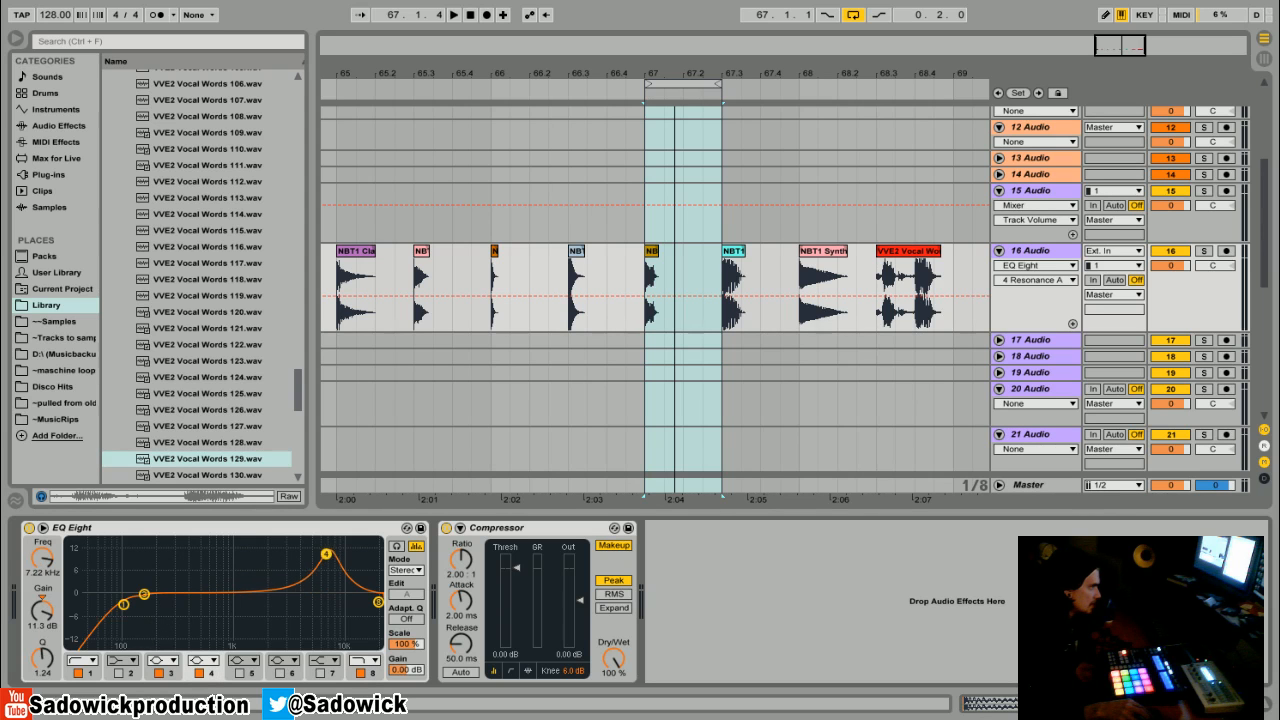
{"action": "key", "text": "space"}
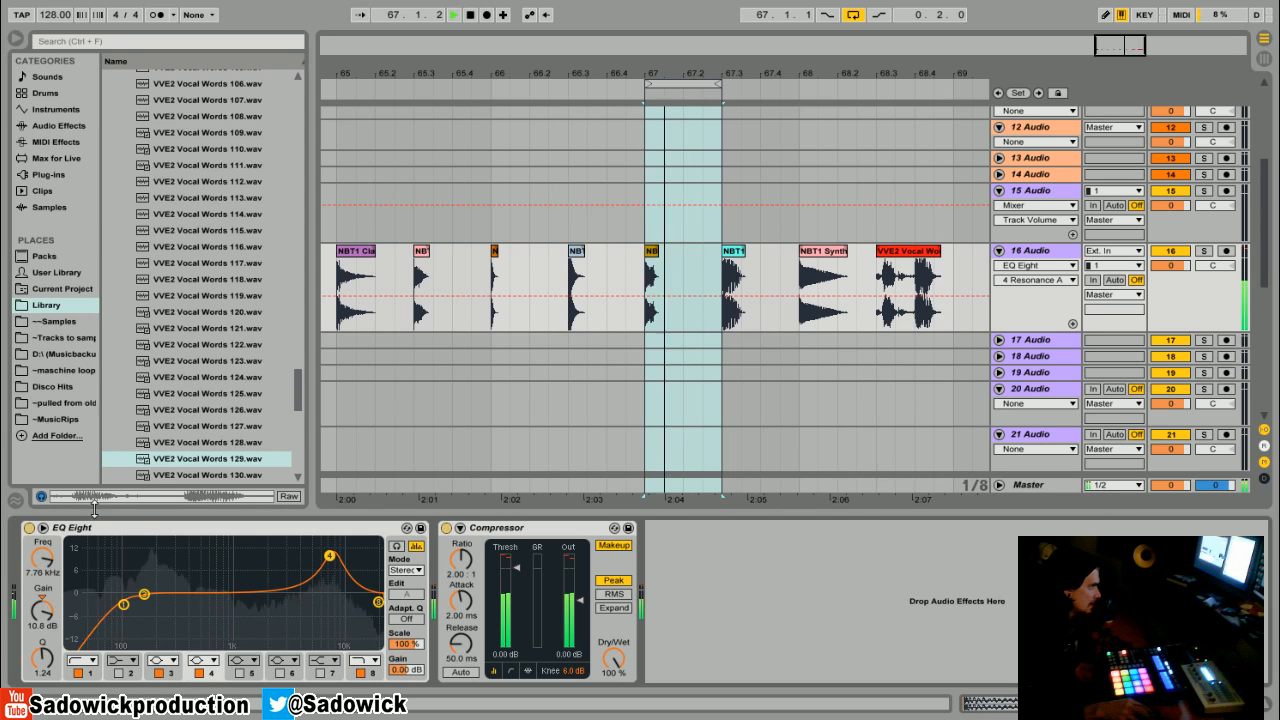
{"action": "left_click", "coordinate": [29, 528]}
{"action": "left_click", "coordinate": [29, 528]}
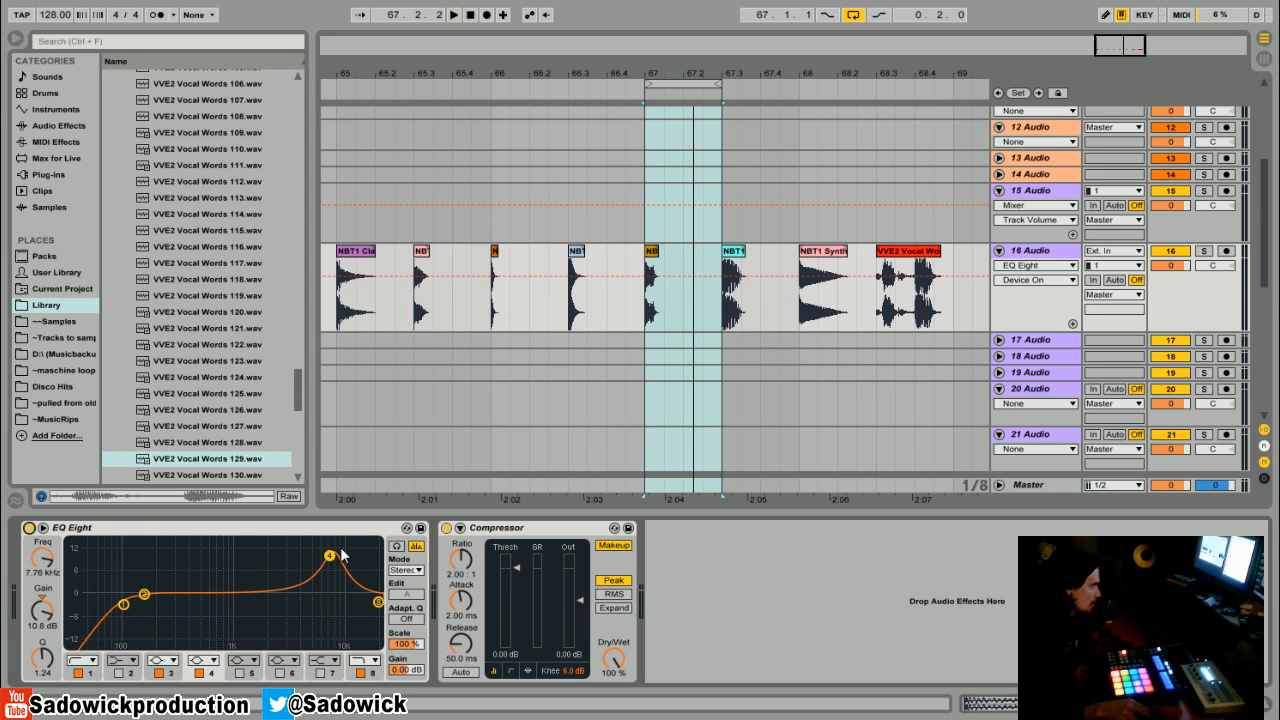
- Bring band 4 down to about 4.8 dB at about 4.33 kHz
{"action": "left_click_drag", "start_coordinate": [330, 555], "coordinate": [320, 580]}
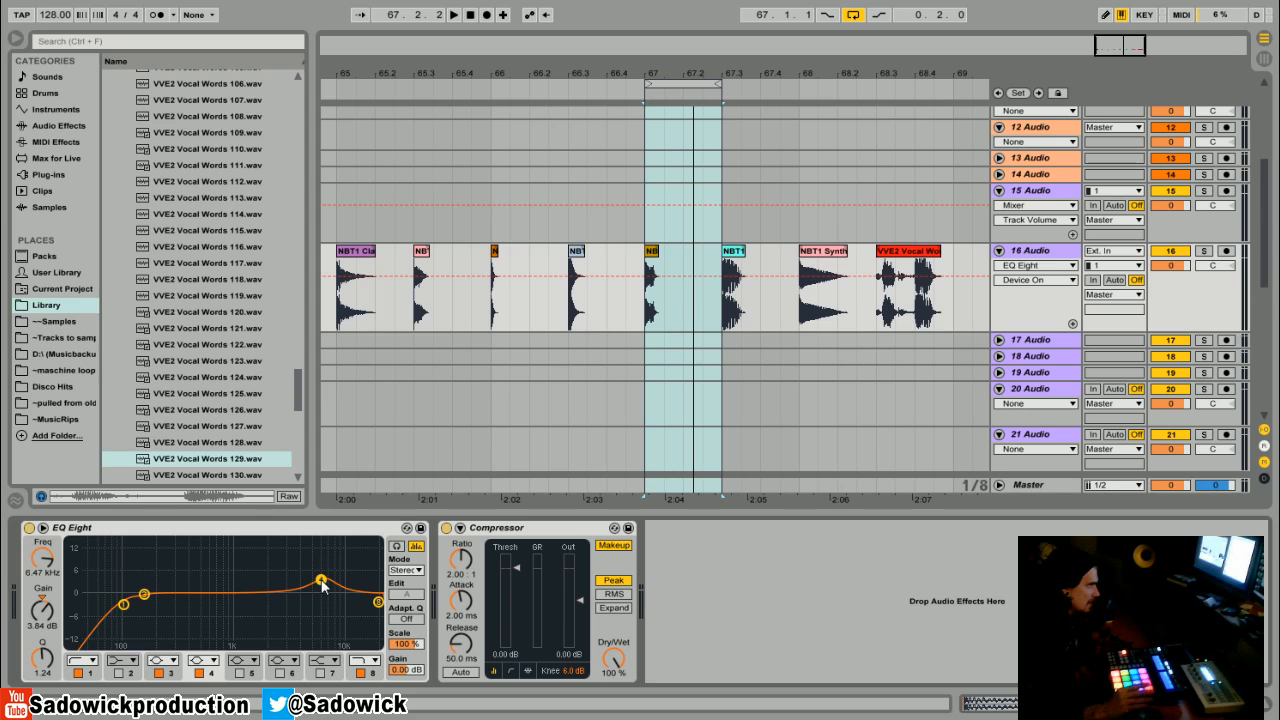
{"action": "mouse_move", "coordinate": [322, 585]}
{"action": "left_mouse_down"}
{"action": "mouse_move", "coordinate": [327, 628]}
{"action": "mouse_move", "coordinate": [150, 600]}
{"action": "mouse_move", "coordinate": [235, 610]}
{"action": "mouse_move", "coordinate": [216, 608]}
{"action": "mouse_move", "coordinate": [303, 580]}
{"action": "left_mouse_up"}
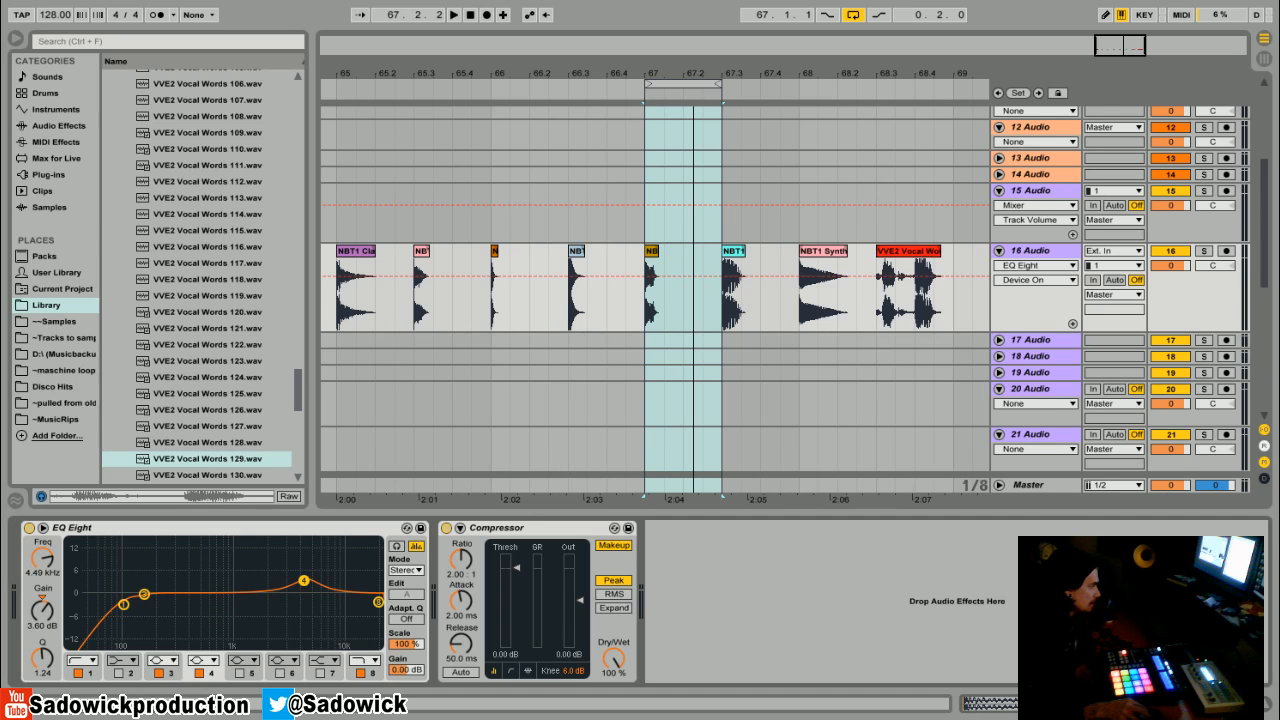
{"action": "mouse_move", "coordinate": [303, 580]}
{"action": "left_mouse_down"}
{"action": "mouse_move", "coordinate": [314, 580]}
{"action": "mouse_move", "coordinate": [294, 580]}
{"action": "mouse_move", "coordinate": [297, 592]}
{"action": "mouse_move", "coordinate": [306, 586]}
{"action": "left_mouse_up"}
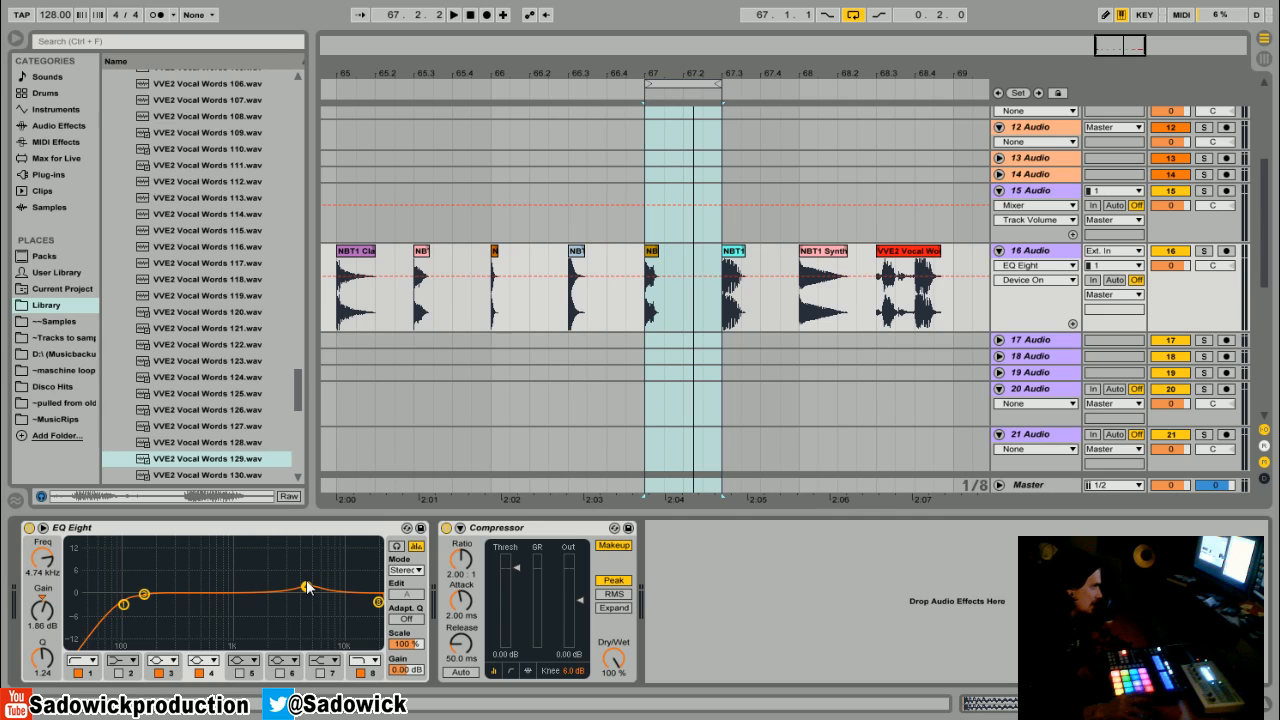
{"action": "mouse_move", "coordinate": [306, 586]}
{"action": "left_mouse_down"}
{"action": "mouse_move", "coordinate": [300, 550]}
{"action": "mouse_move", "coordinate": [313, 579]}
{"action": "left_mouse_up"}
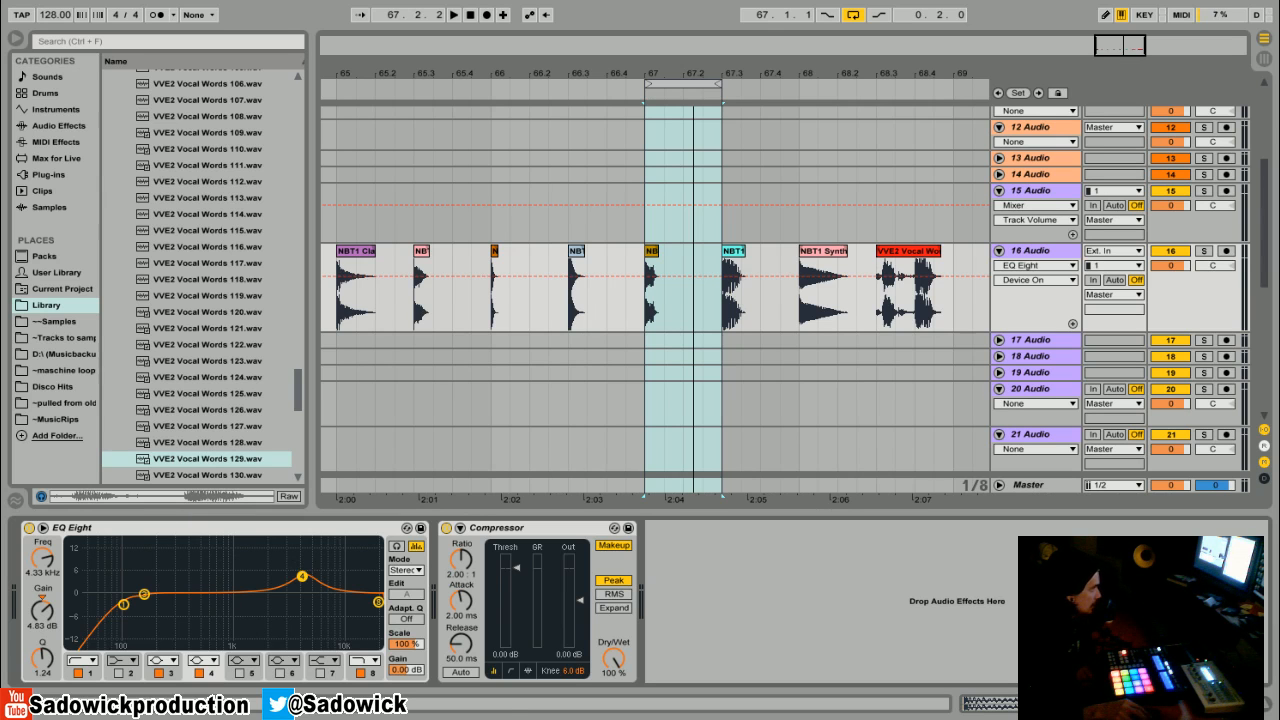
- Audition the earlier drum clip and reshape the low cut into a resonant peak at about 86.6 Hz with Q 4.18
{"action": "left_click_drag", "start_coordinate": [123, 604], "coordinate": [98, 601]}
{"action": "left_click_drag", "start_coordinate": [85, 605], "coordinate": [87, 594]}
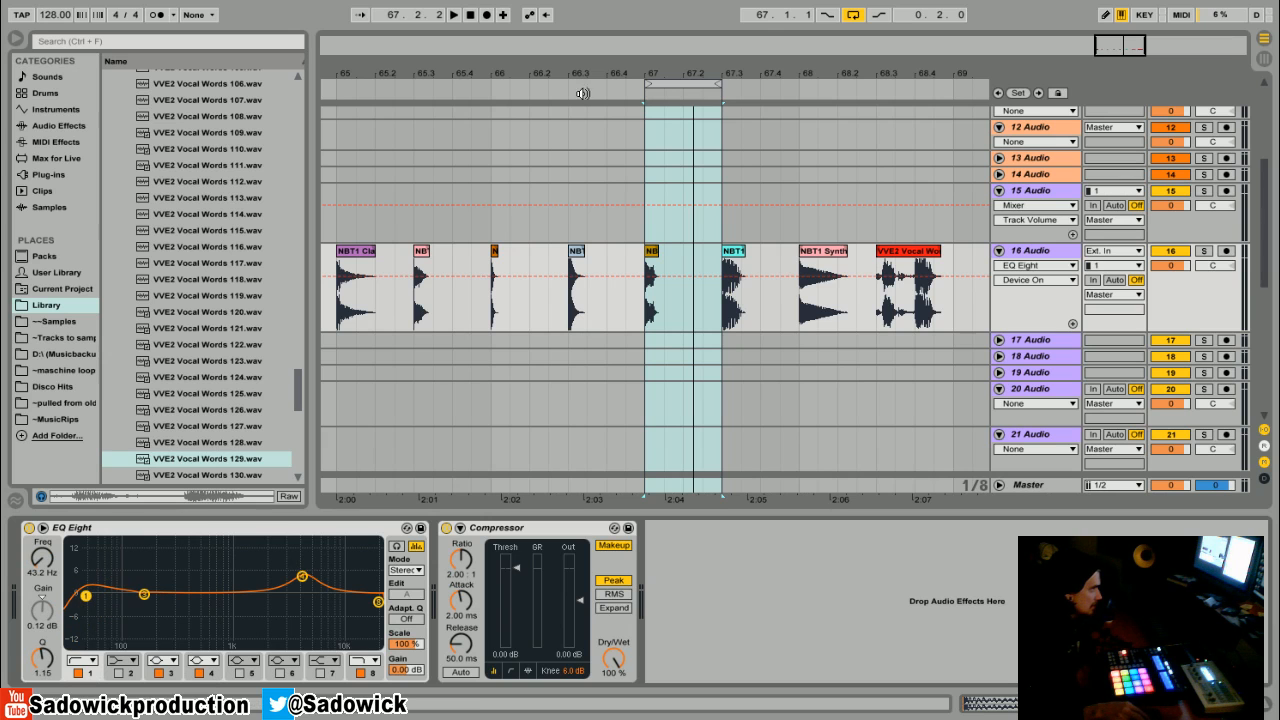
{"action": "left_click", "coordinate": [362, 251]}
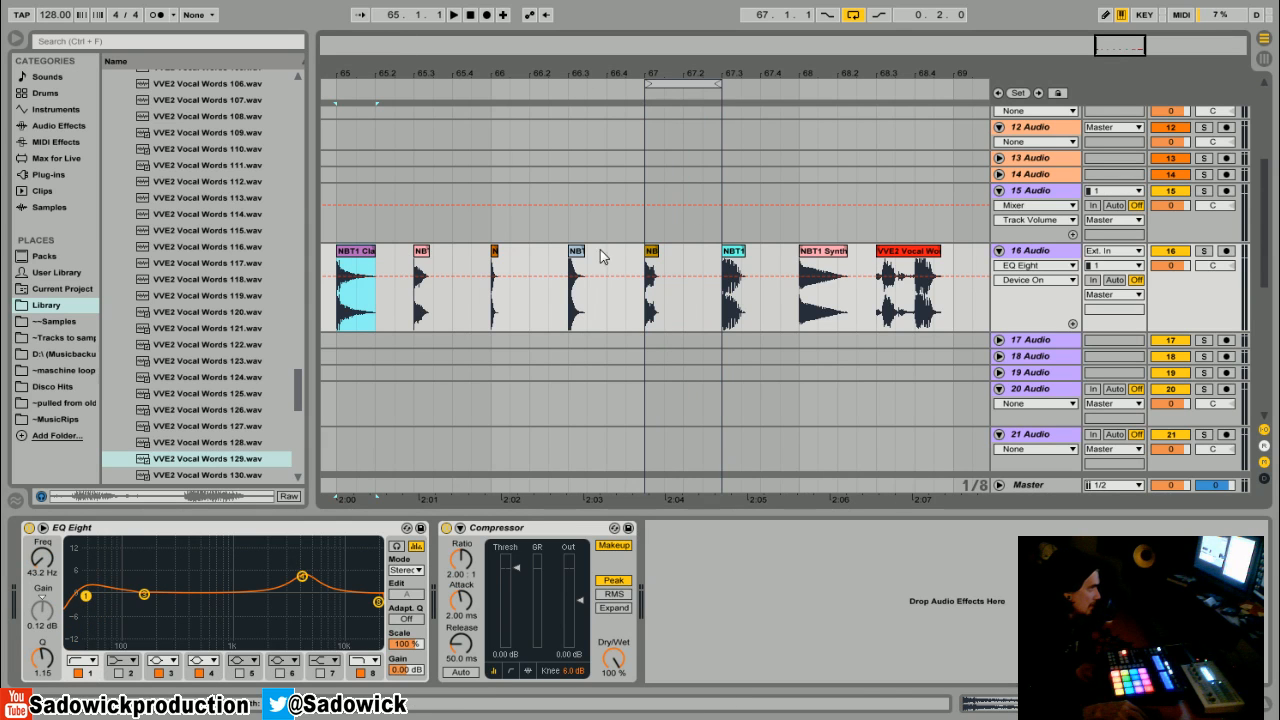
{"action": "left_click", "coordinate": [576, 290]}
{"action": "key", "text": "space"}
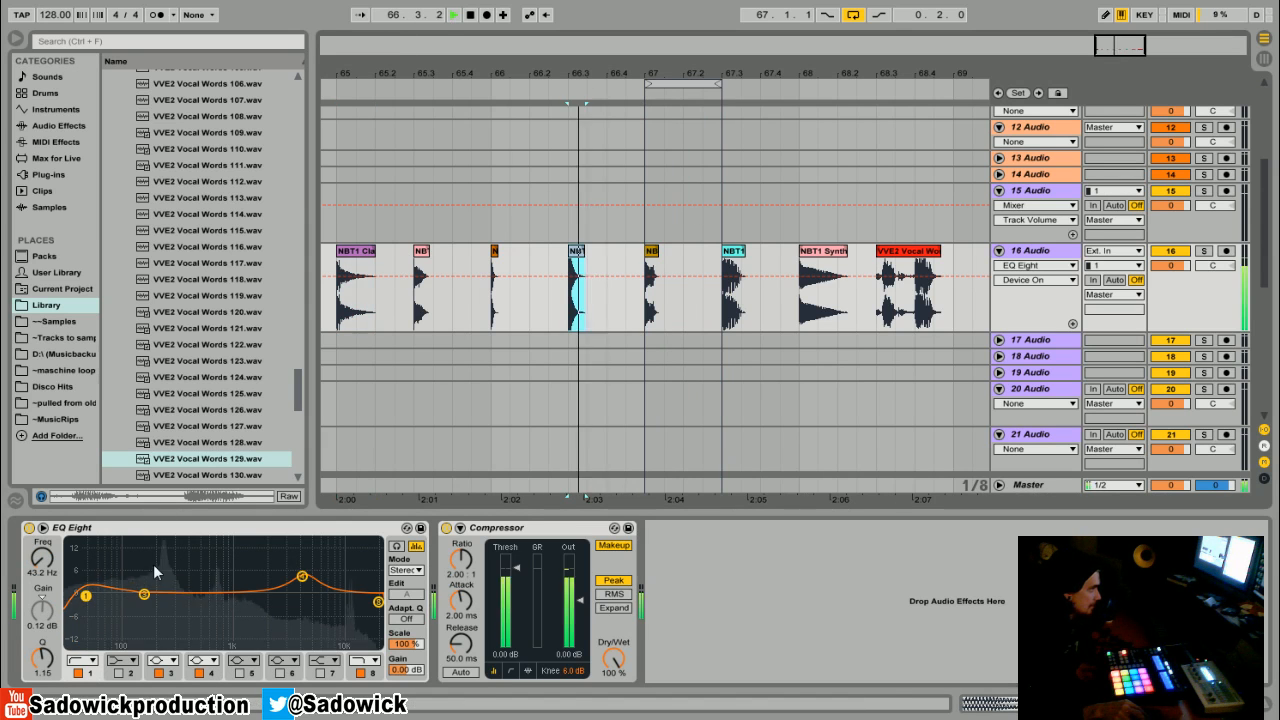
{"action": "left_click_drag", "start_coordinate": [89, 606], "coordinate": [118, 570]}
- Move the loop onto the synth clip and ease the low cut to about 77.6 Hz with Q 2.11
{"action": "key", "text": "space"}
{"action": "key", "text": "space"}
{"action": "key", "text": "space"}
{"action": "key", "text": "space"}
{"action": "left_click_drag", "start_coordinate": [692, 84], "coordinate": [847, 85]}
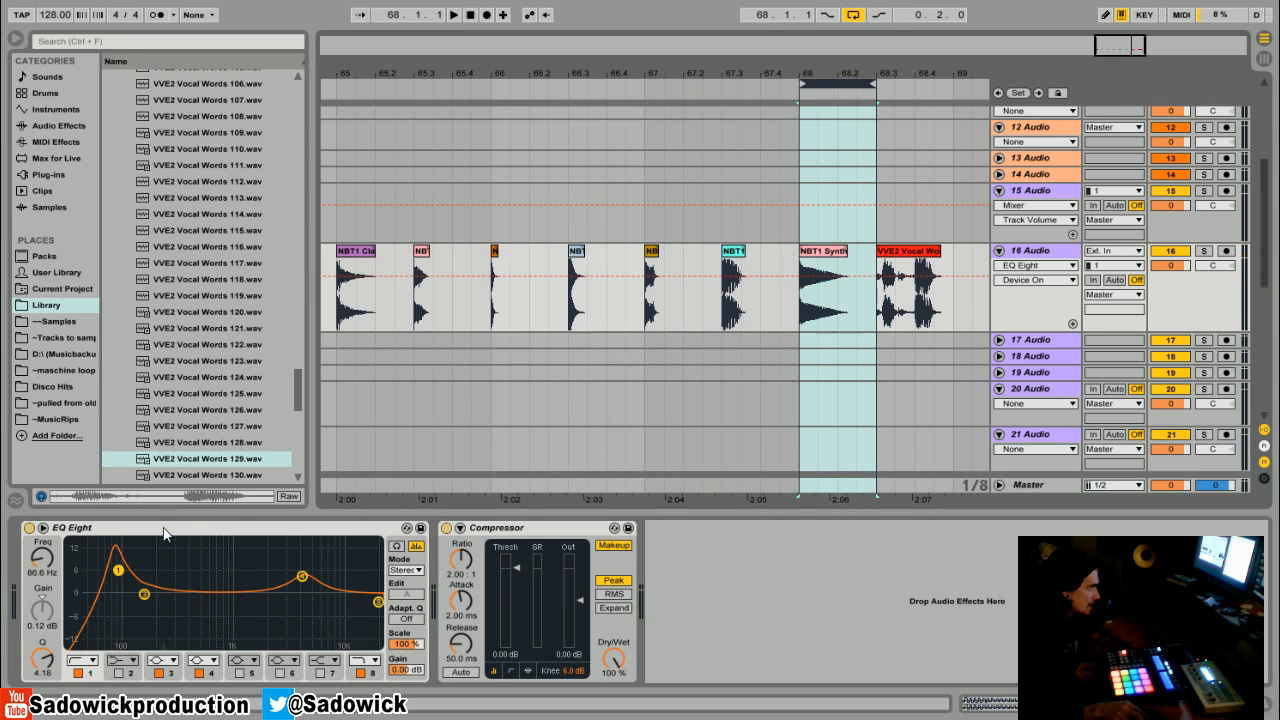
{"action": "key", "text": "space"}
{"action": "mouse_move", "coordinate": [120, 572]}
{"action": "left_mouse_down"}
{"action": "mouse_move", "coordinate": [106, 586]}
{"action": "mouse_move", "coordinate": [117, 583]}
{"action": "left_mouse_up"}
{"action": "key", "text": "space"}
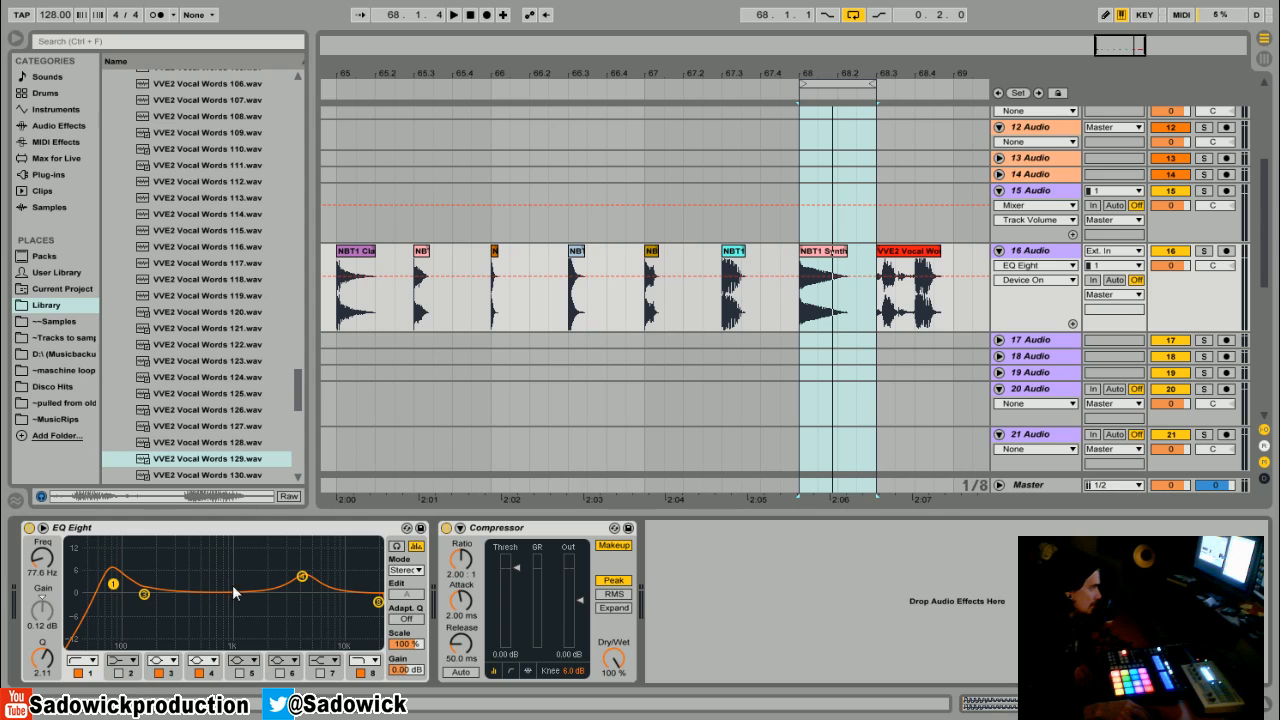
- Lower the low cut to about 64.6 Hz with Q 1.49 while auditioning the synth
{"action": "key", "text": "space"}
{"action": "key", "text": "space"}
{"action": "left_click_drag", "start_coordinate": [113, 584], "coordinate": [104, 591]}
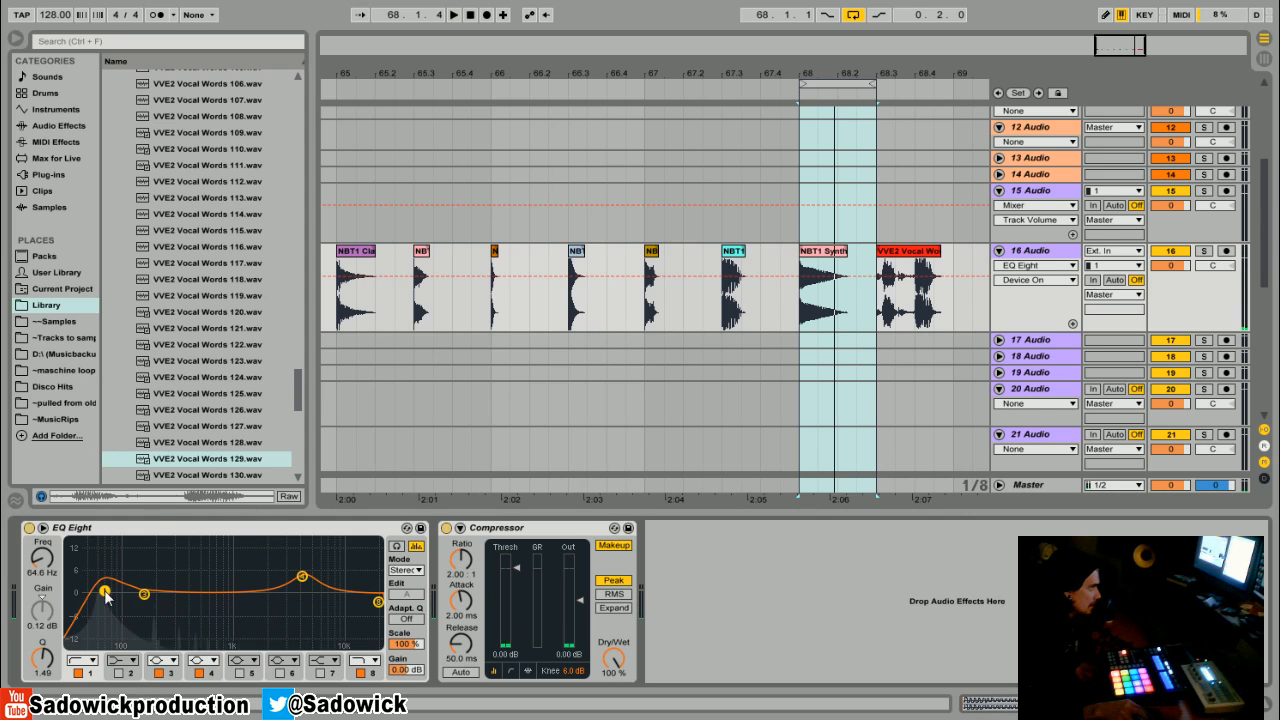
- Move the loop onto the vocal clip and play it
{"action": "left_click", "coordinate": [834, 80]}
{"action": "left_click_drag", "start_coordinate": [839, 81], "coordinate": [927, 179]}
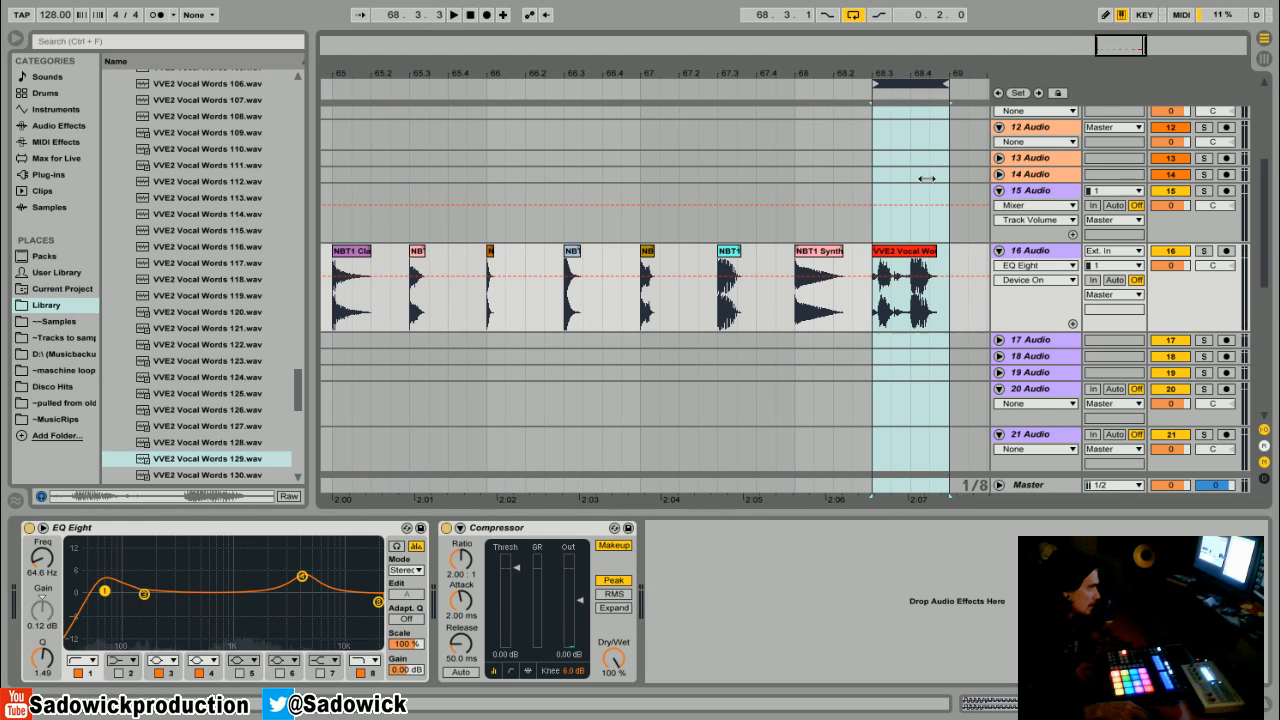
{"action": "key", "text": "space"}
- Cut band 3 about 7.6 dB at about 658 Hz with Q 1.09 on the vocal
{"action": "key", "text": "space"}
{"action": "left_click_drag", "start_coordinate": [104, 591], "coordinate": [213, 618]}
{"action": "key", "text": "space"}
{"action": "left_click_drag", "start_coordinate": [43, 657], "coordinate": [43, 673]}
{"action": "key", "text": "space"}
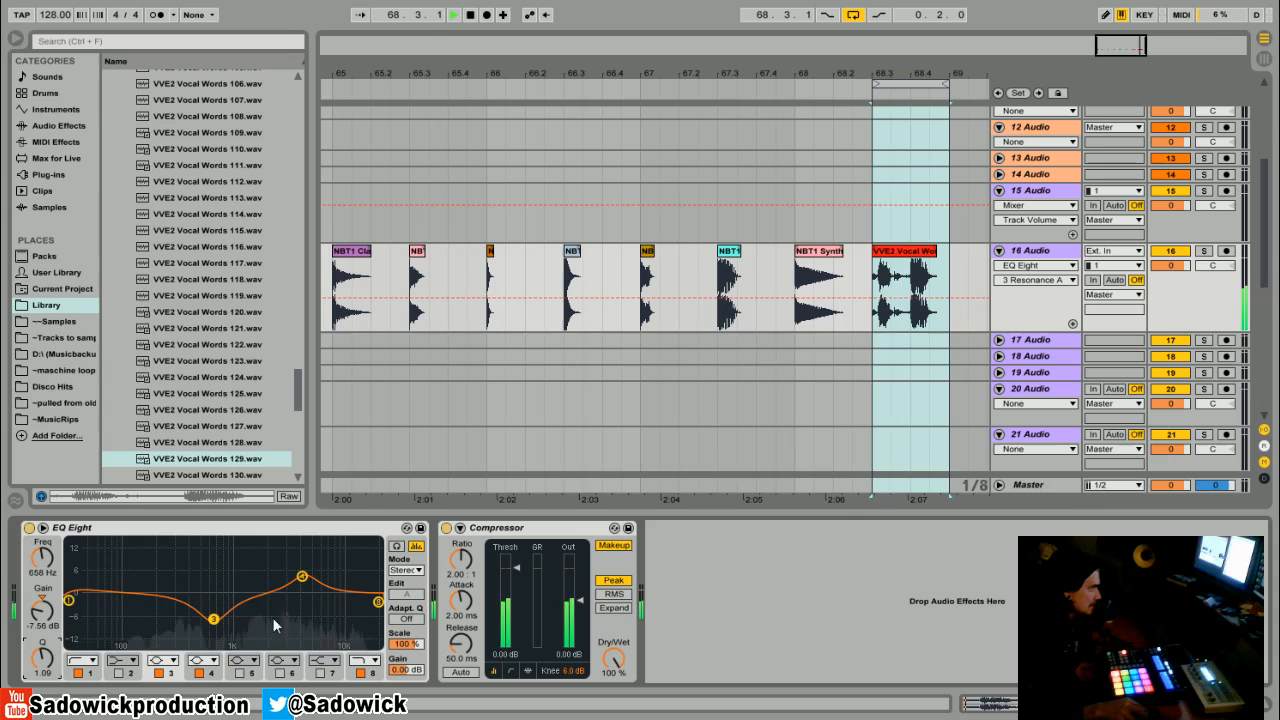
- Flatten band 4 and deepen band 3's cut to about 10 dB at about 323 Hz
{"action": "left_click_drag", "start_coordinate": [214, 619], "coordinate": [212, 632]}
{"action": "mouse_move", "coordinate": [302, 577]}
{"action": "left_mouse_down"}
{"action": "mouse_move", "coordinate": [296, 603]}
{"action": "mouse_move", "coordinate": [276, 600]}
{"action": "mouse_move", "coordinate": [288, 593]}
{"action": "left_mouse_up"}
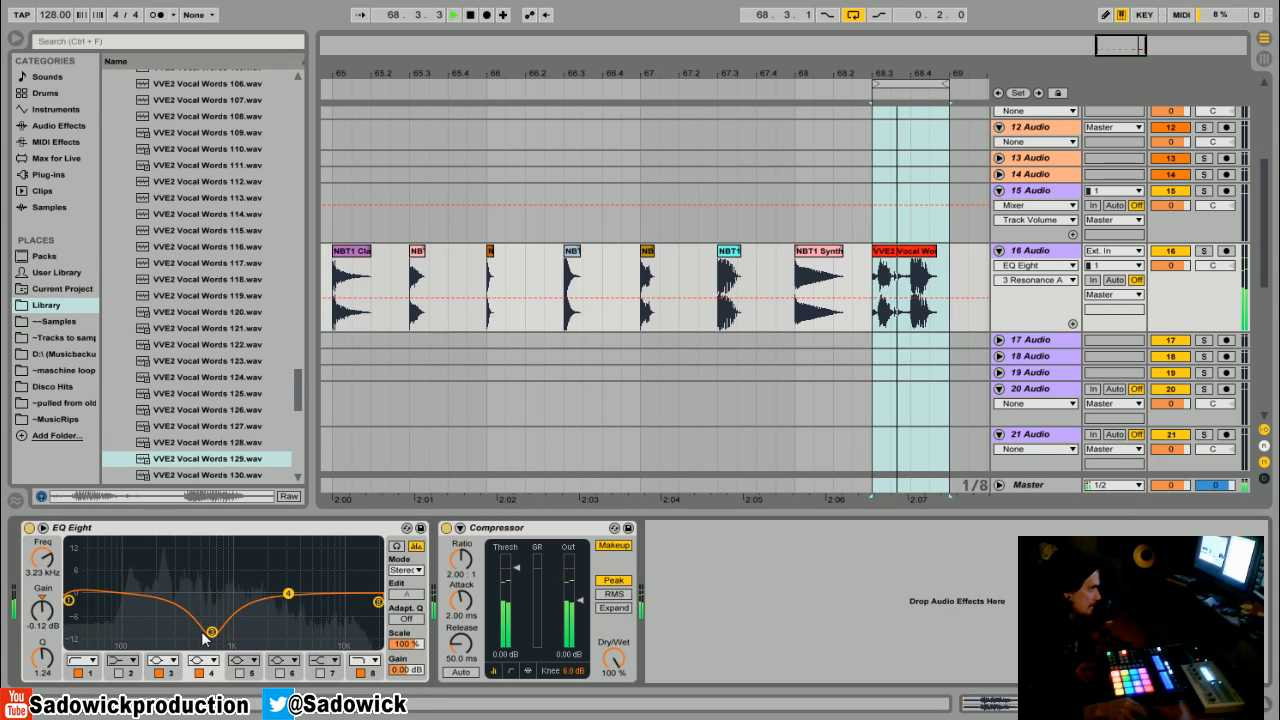
{"action": "key", "text": "space"}
{"action": "left_click_drag", "start_coordinate": [212, 632], "coordinate": [180, 628]}
{"action": "key", "text": "space"}
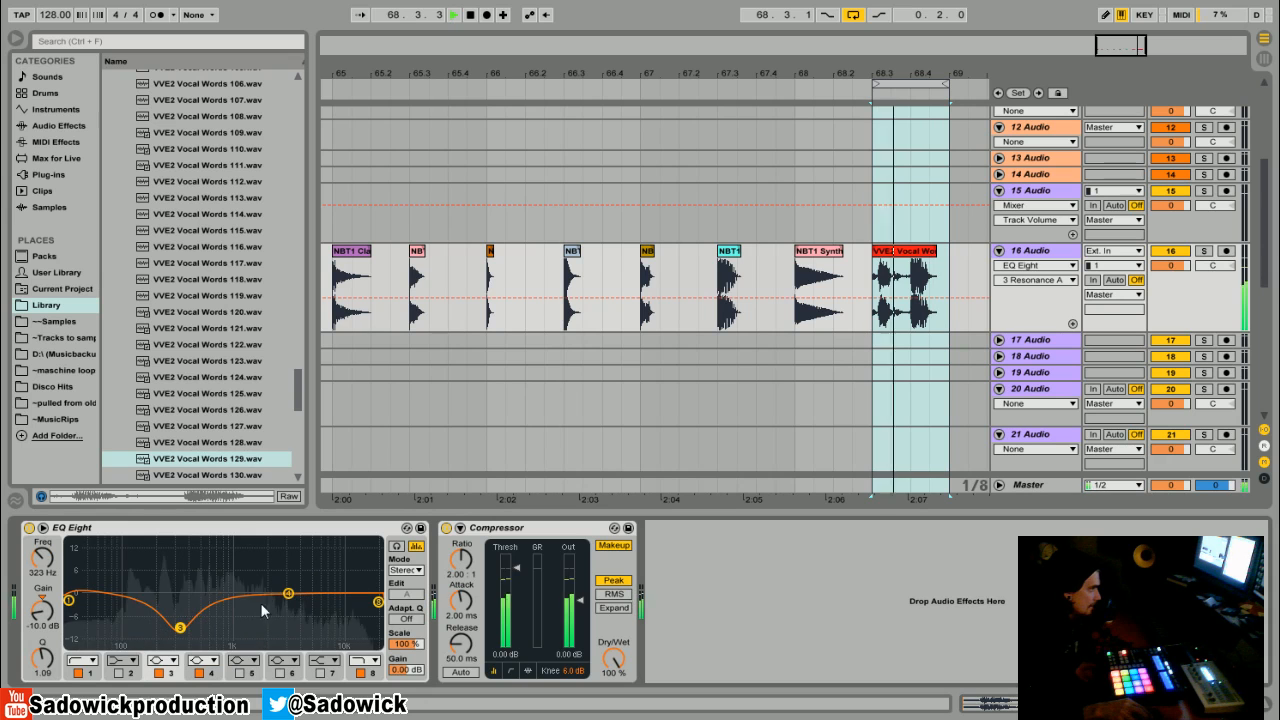
{"action": "key", "text": "space"}
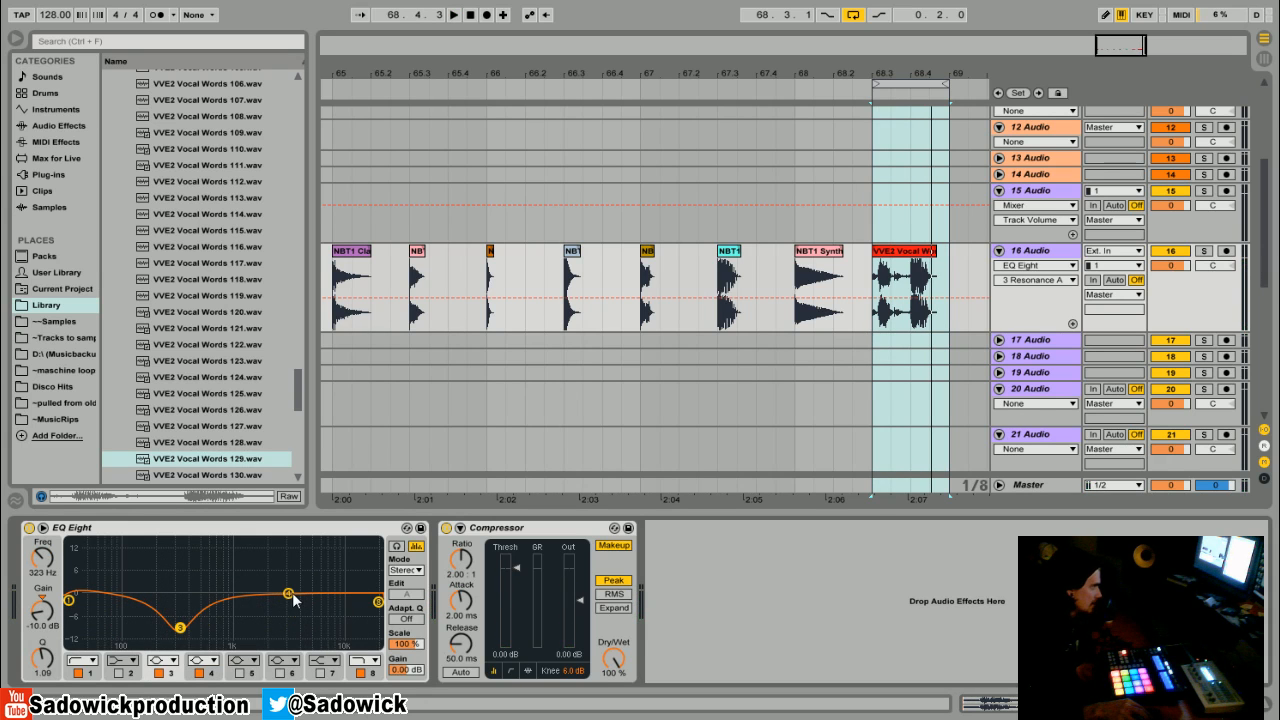
- Boost band 4 about 6.6 dB at about 1.32 kHz and audition the vocal
{"action": "key", "text": "space"}
{"action": "left_click_drag", "start_coordinate": [288, 593], "coordinate": [245, 578]}
{"action": "key", "text": "space"}
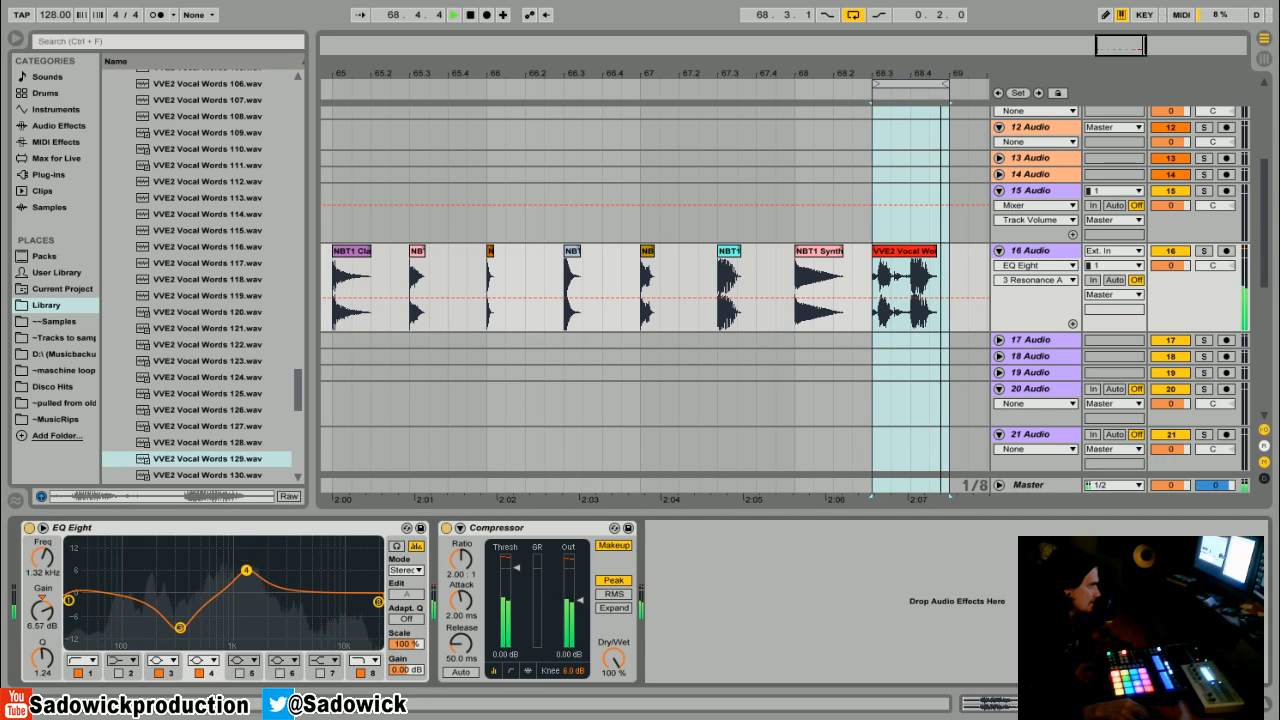
{"action": "key", "text": "space"}
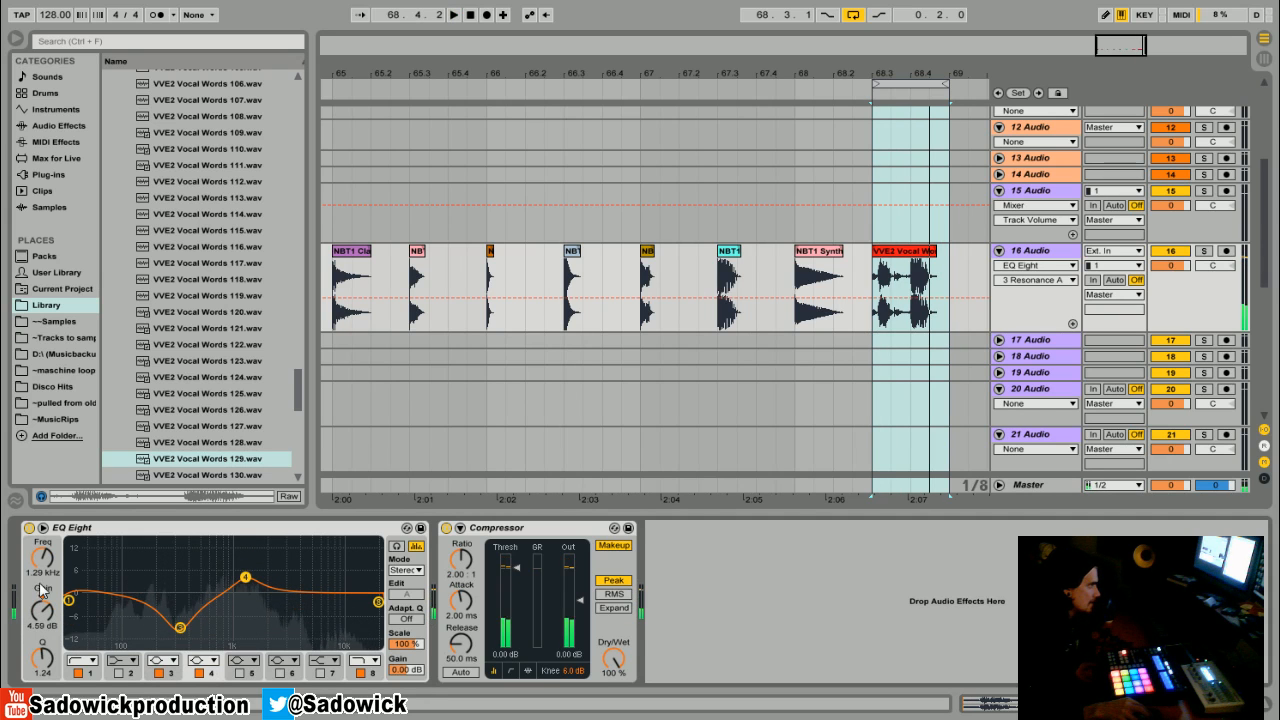
- Raise the low cut and set the high cut to about 13.7 kHz with Q 2.39
{"action": "left_click", "coordinate": [68, 600]}
{"action": "left_click_drag", "start_coordinate": [68, 600], "coordinate": [136, 605]}
{"action": "key", "text": "space"}
{"action": "left_click_drag", "start_coordinate": [378, 601], "coordinate": [356, 580]}
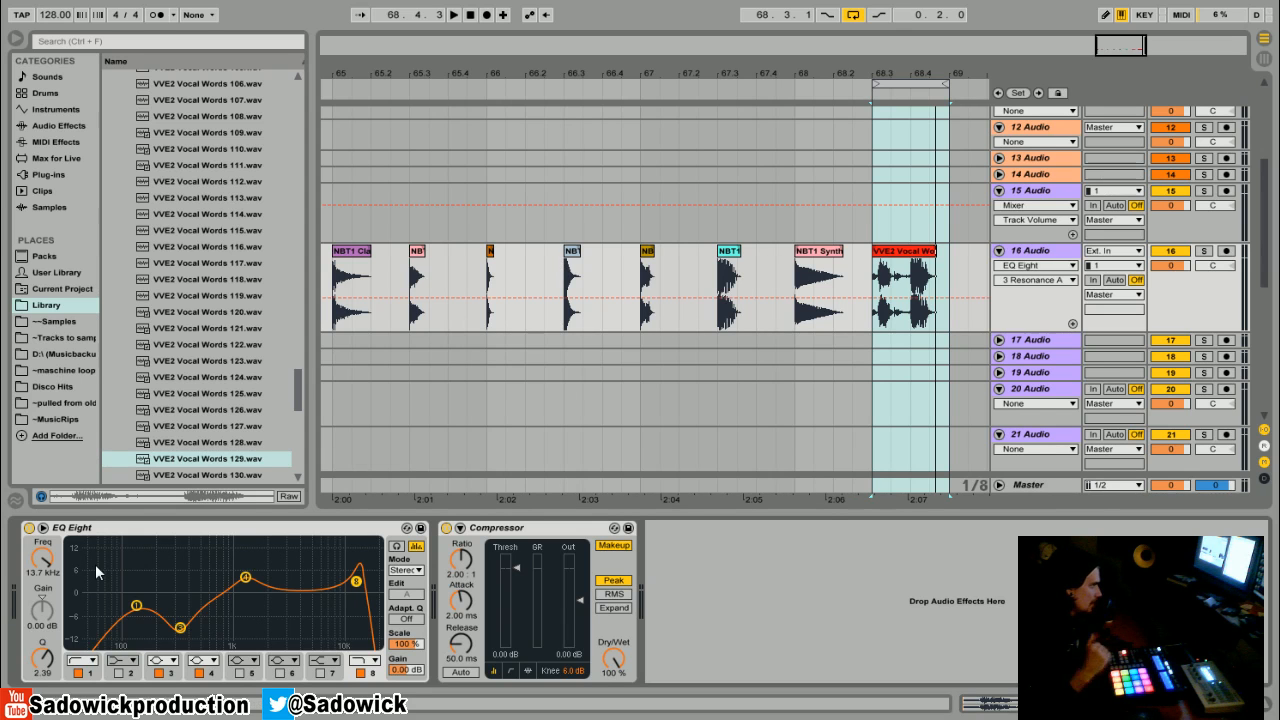
- Ease band 3's cut to about 3 dB near 776 Hz and band 4's boost to about 3.35 dB at 1.50 kHz
{"action": "left_click_drag", "start_coordinate": [246, 580], "coordinate": [261, 578]}
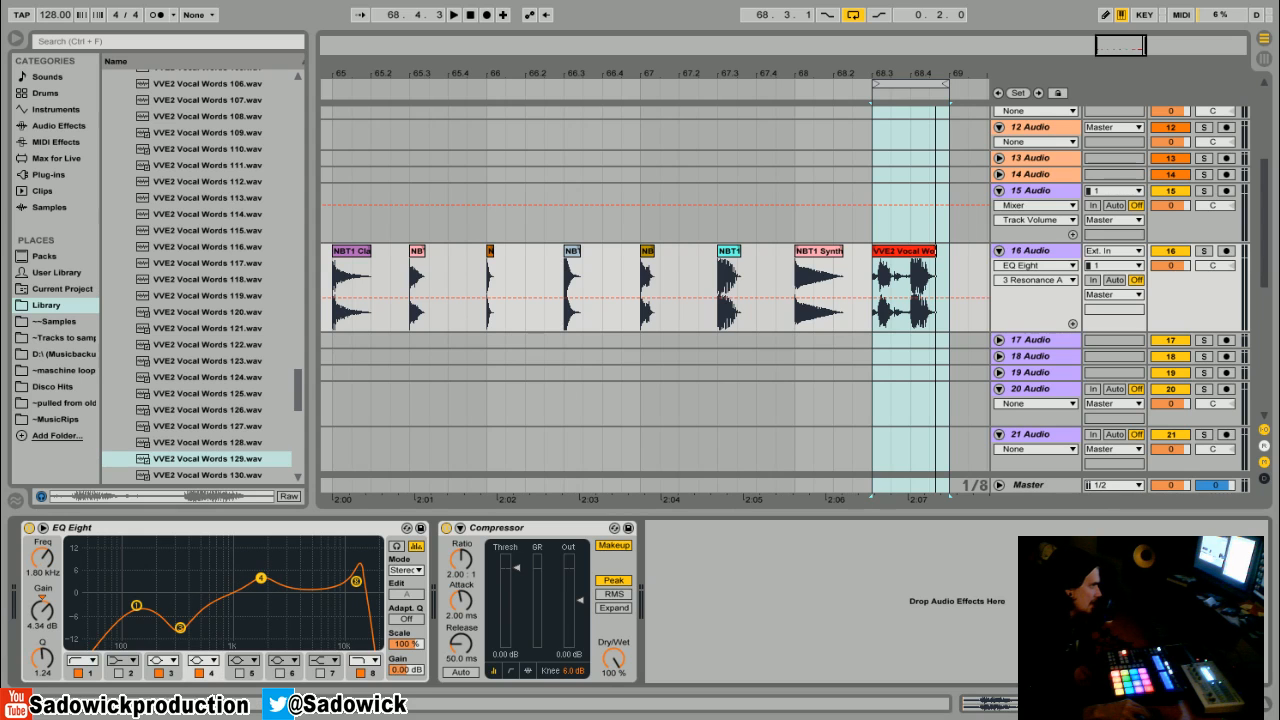
{"action": "left_click_drag", "start_coordinate": [180, 629], "coordinate": [221, 606]}
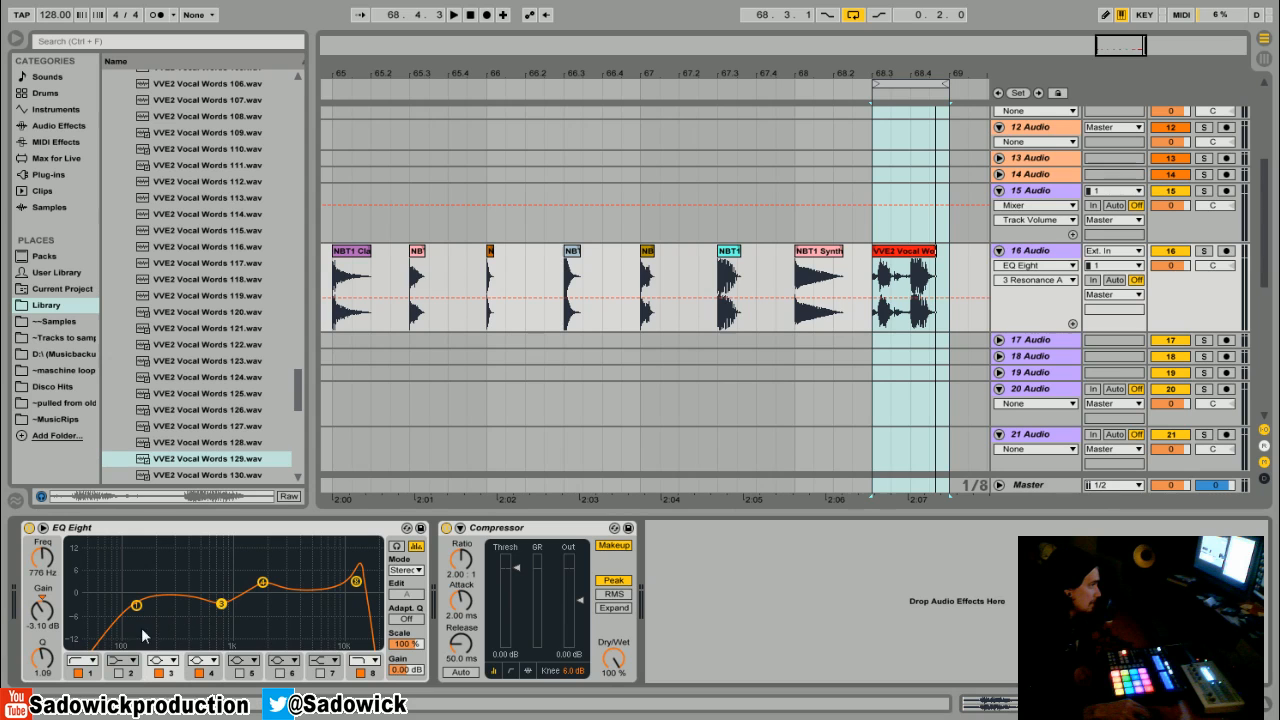
{"action": "left_click_drag", "start_coordinate": [42, 658], "coordinate": [42, 646]}
{"action": "left_click_drag", "start_coordinate": [225, 605], "coordinate": [220, 607]}
{"action": "left_click_drag", "start_coordinate": [263, 583], "coordinate": [252, 581]}
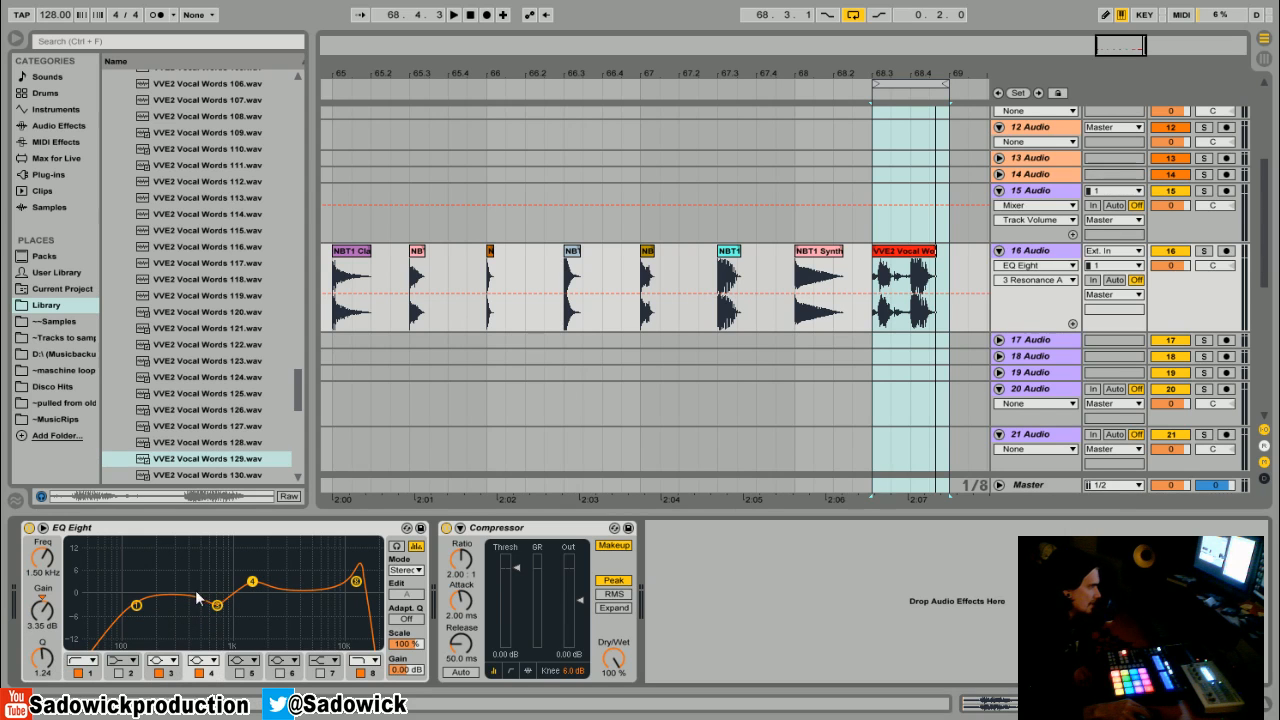